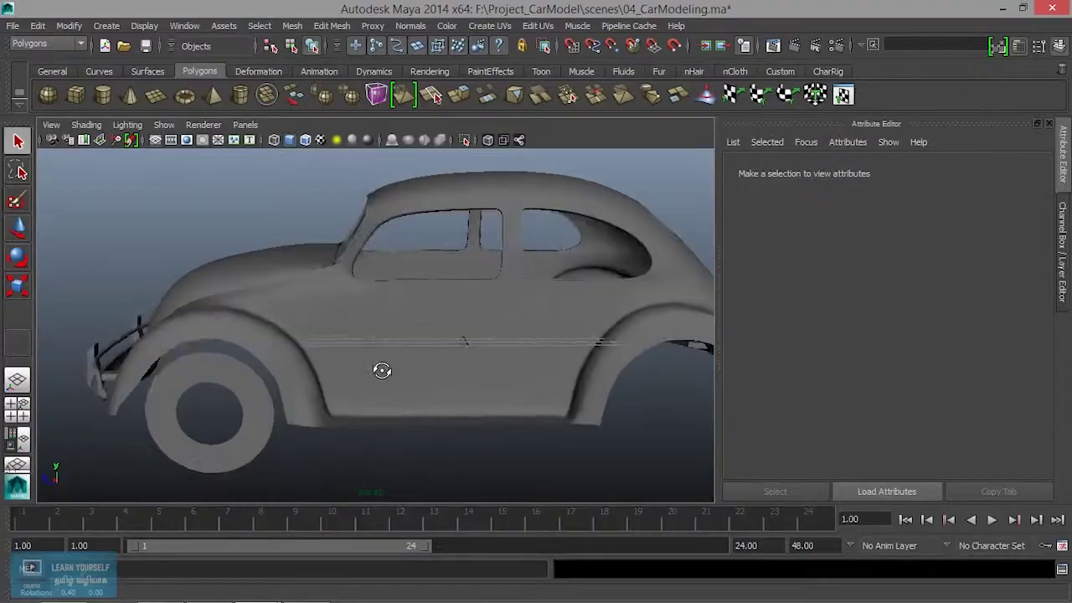
Orbit and zoom the perspective view in on the car's front wheel arch.
mouse_move(285, 300)
left_mouse_down("alt")
mouse_move(352, 325)
mouse_move(399, 326)
left_mouse_up("alt")
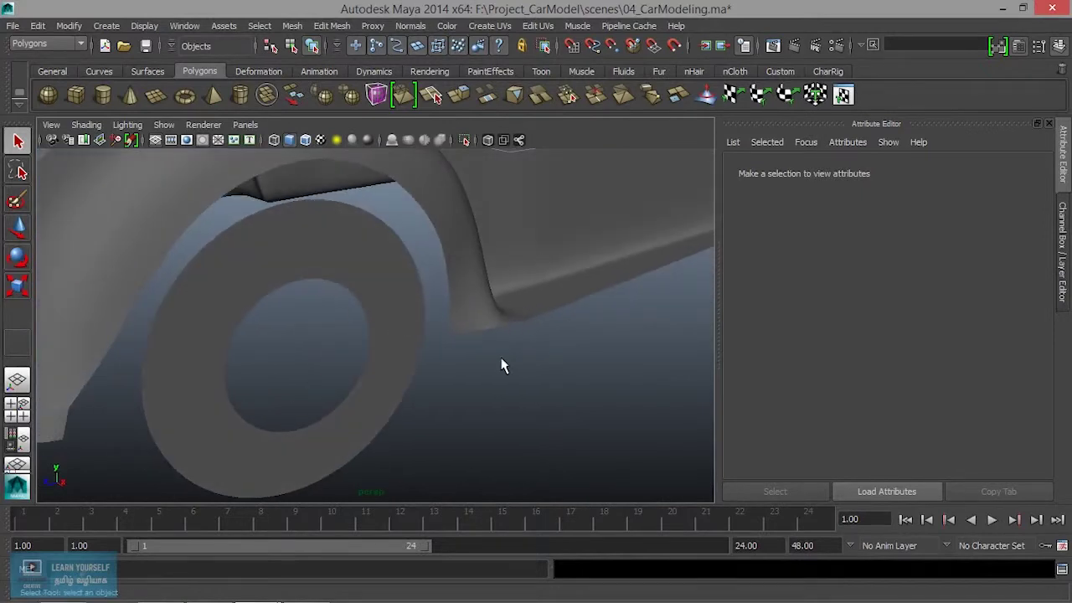
left_click(502, 324)
mouse_move(502, 324)
left_mouse_down("alt")
mouse_move(479, 378)
mouse_move(492, 332)
left_mouse_up("alt")
mouse_move(493, 331)
middle_mouse_down("alt")
mouse_move(459, 339)
mouse_move(400, 387)
mouse_move(450, 340)
middle_mouse_up("alt")
mouse_move(451, 340)
left_mouse_down("alt")
mouse_move(271, 371)
mouse_move(313, 378)
mouse_move(249, 379)
mouse_move(397, 371)
left_mouse_up("alt")
mouse_move(396, 371)
middle_mouse_down("alt")
mouse_move(387, 380)
mouse_move(406, 318)
middle_mouse_up("alt")
scroll(405, 346, "down", 3)
mouse_move(405, 346)
left_mouse_down("alt")
mouse_move(424, 306)
mouse_move(445, 301)
mouse_move(411, 226)
mouse_move(344, 263)
mouse_move(292, 310)
mouse_move(198, 323)
mouse_move(299, 335)
mouse_move(366, 304)
left_mouse_up("alt")
In the maximized side view, scale the wheel ring down to 3.15 to fit the reference tire.
left_click(366, 303)
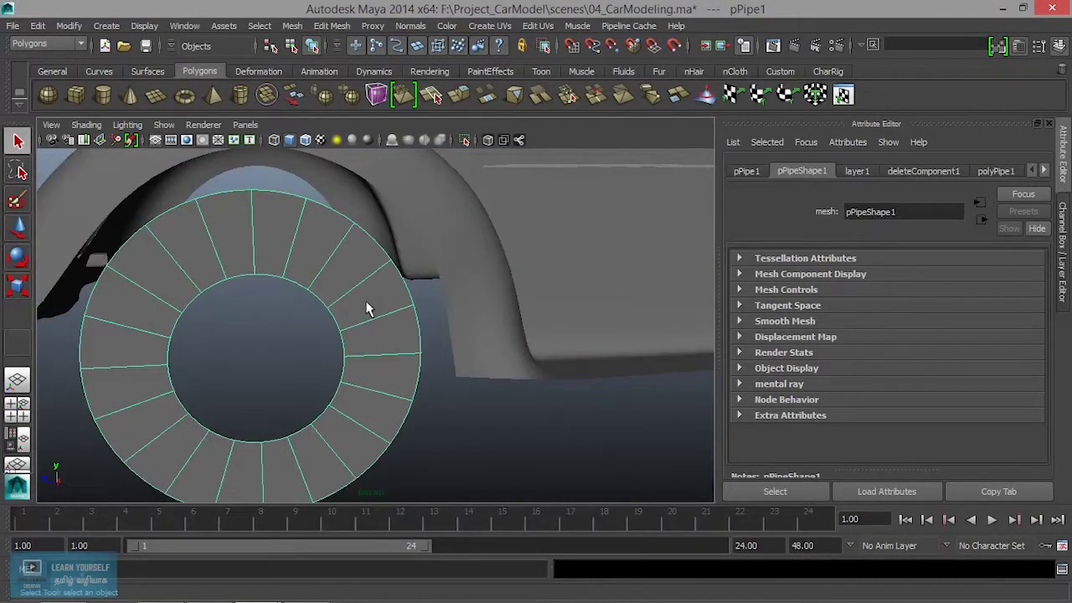
key("space")
key("space")
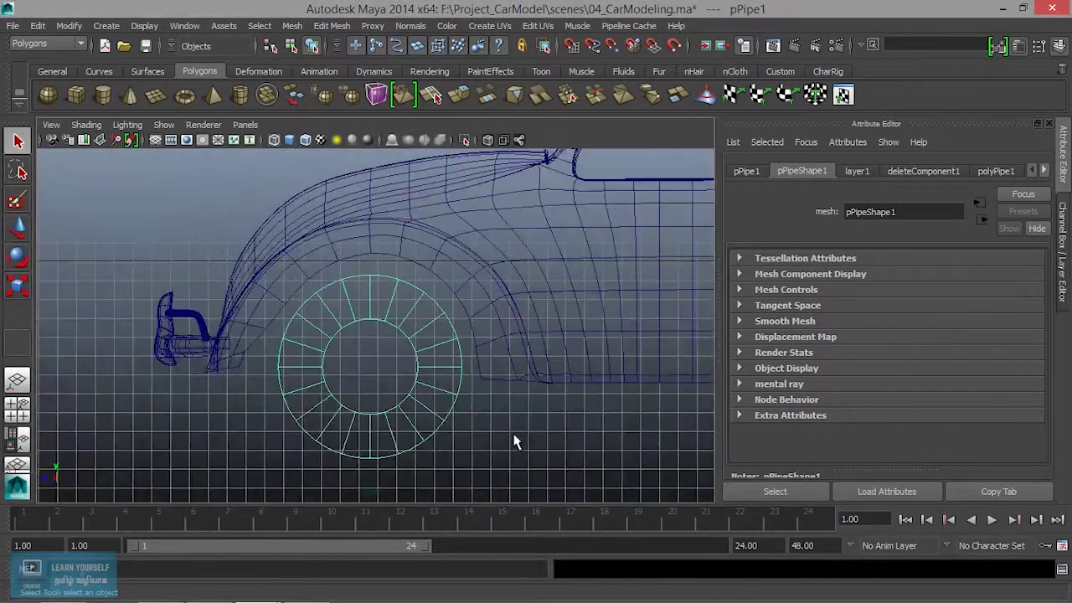
scroll(514, 441, "up", 5)
scroll(514, 441, "up", 2)
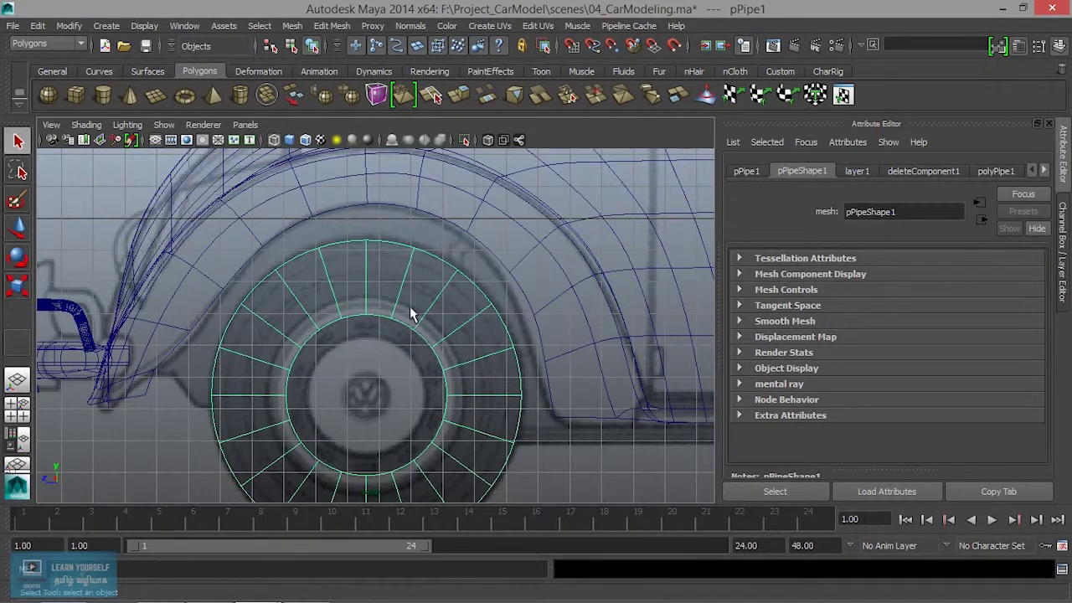
key("r")
left_click_drag(370, 407, 288, 403)
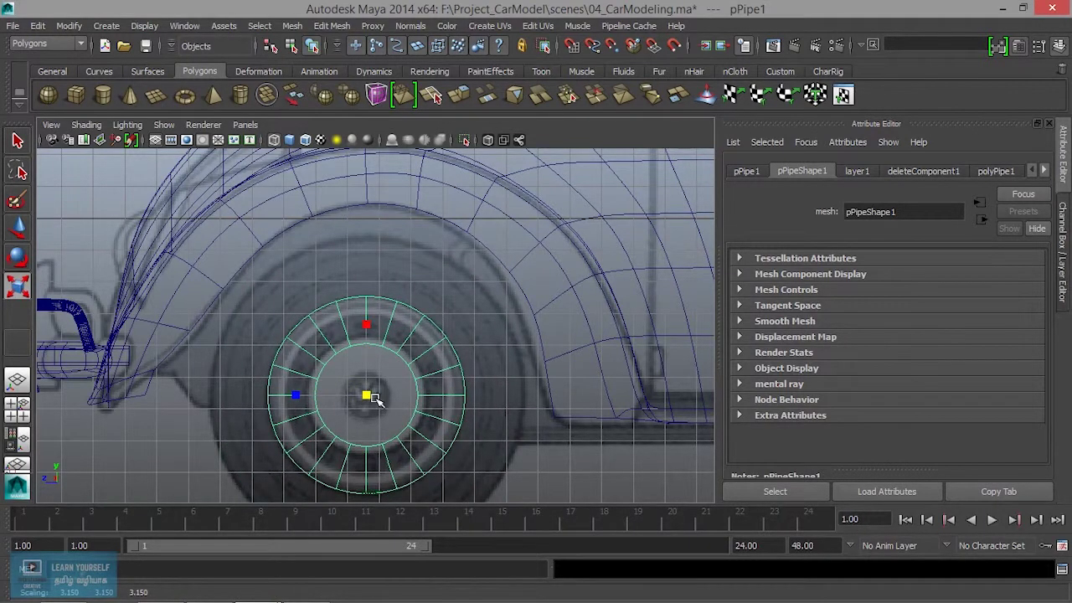
Recentre the wheel in view and select the ring's inner edge loop.
scroll(374, 399, "up", 3)
middle_click_drag(391, 414, 415, 295, "alt")
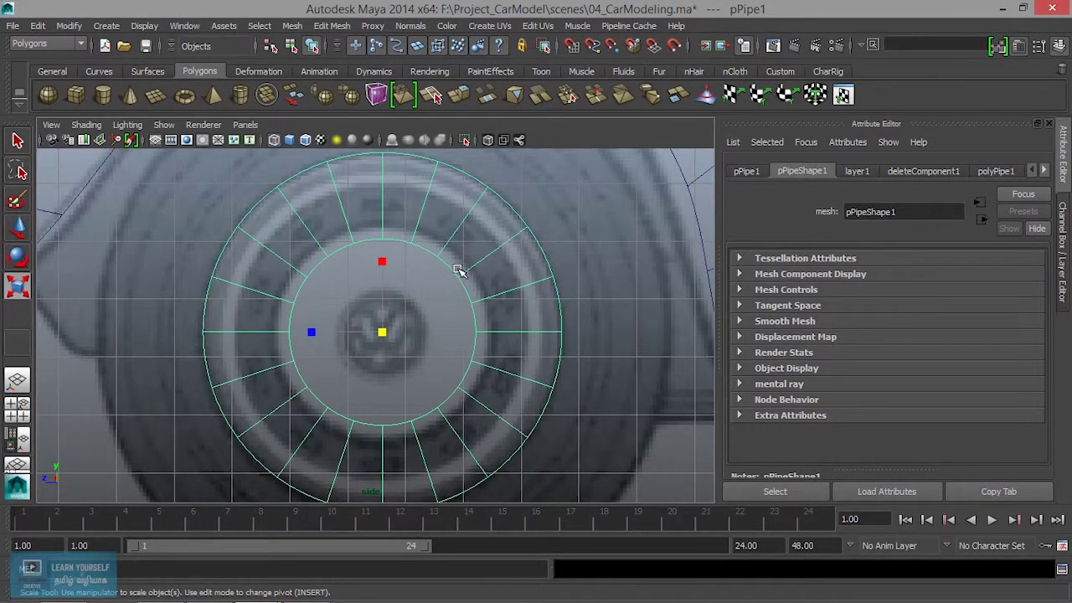
right_click_drag(458, 228, 456, 195)
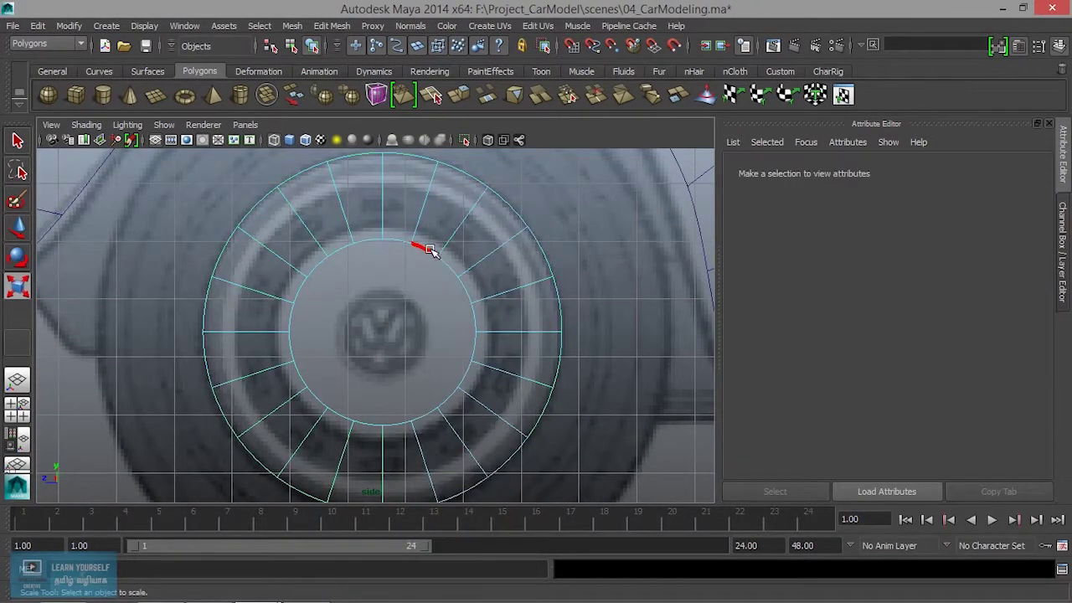
double_click(429, 250)
Scale the inner edge loop outward to match the reference tire's opening.
key("1")
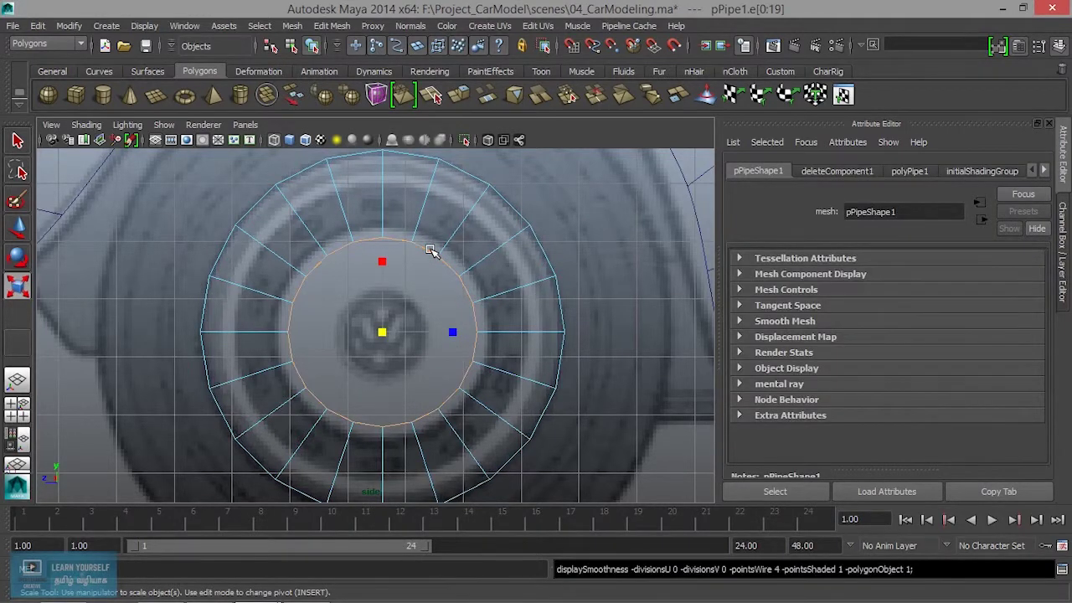
left_click_drag(377, 332, 453, 332)
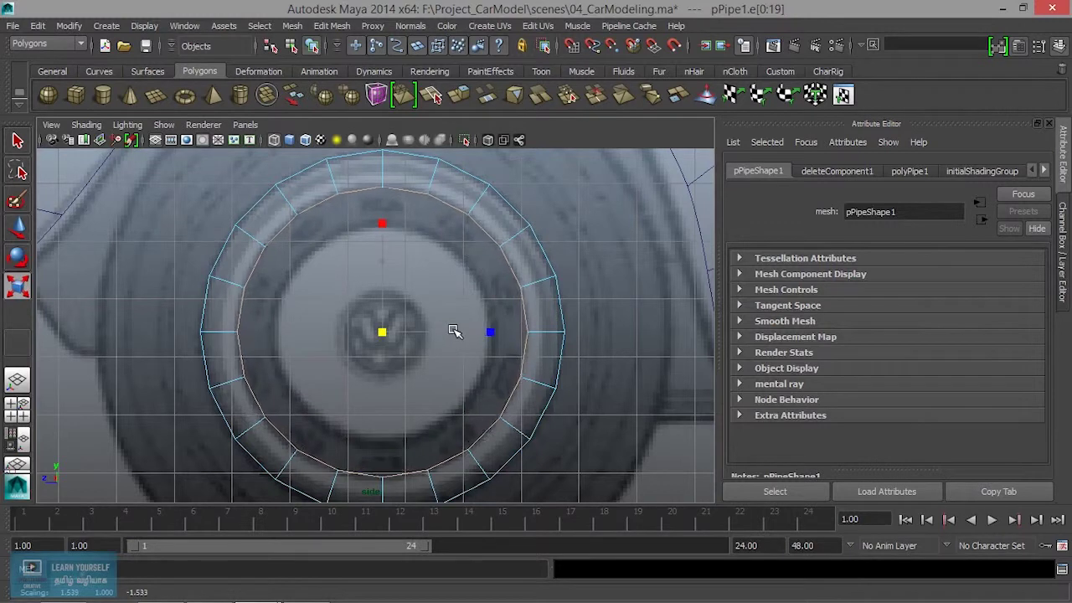
left_click_drag(453, 331, 453, 331)
right_click_drag(525, 226, 590, 208)
right_click_drag(522, 235, 531, 224)
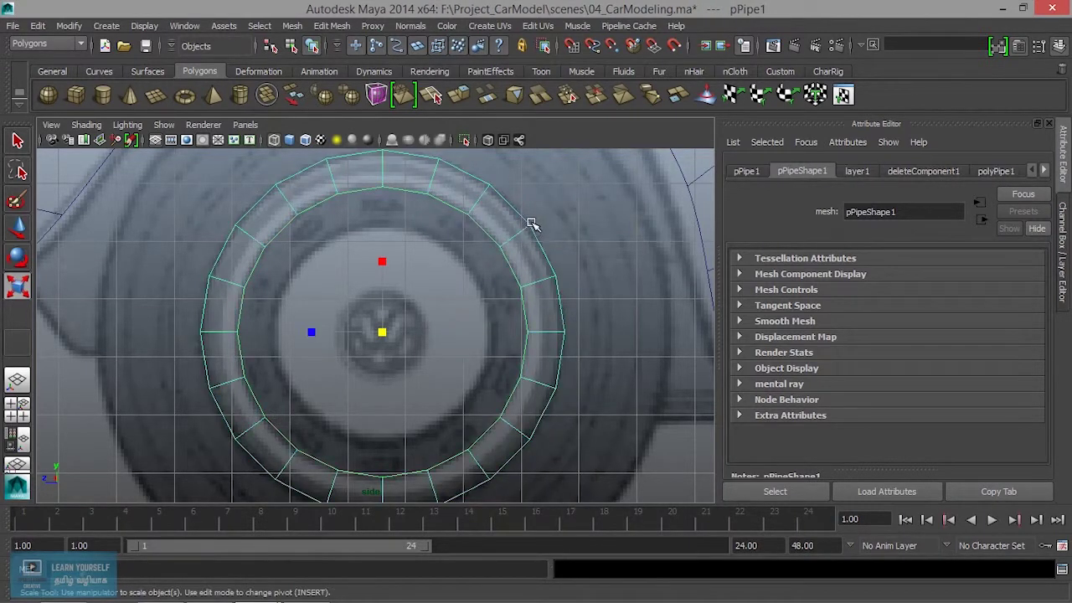
In perspective, select the ring's other inner edge loop and slide it sideways along X.
key("space")
key("space")
left_click_drag(454, 306, 469, 354, "alt")
middle_click_drag(469, 354, 418, 330, "alt")
left_click_drag(419, 330, 418, 354, "alt")
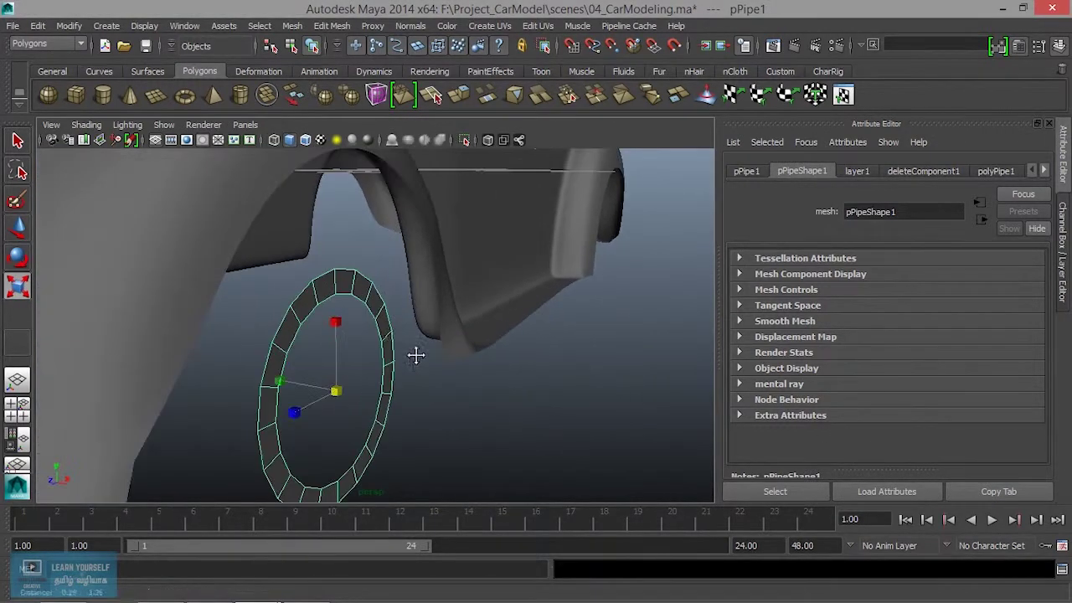
right_click_drag(326, 288, 316, 200)
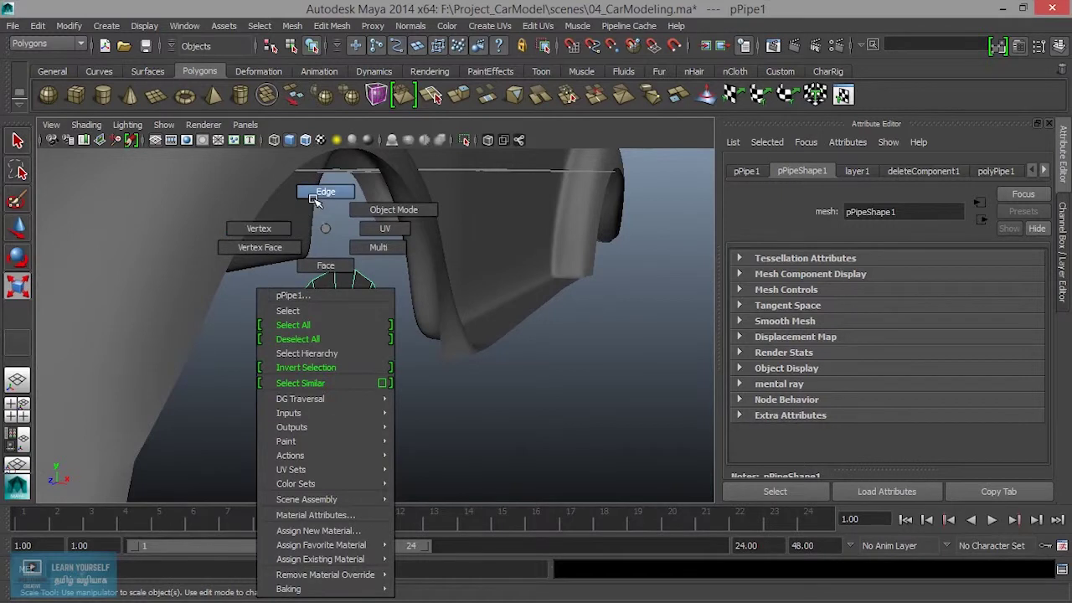
double_click(325, 276)
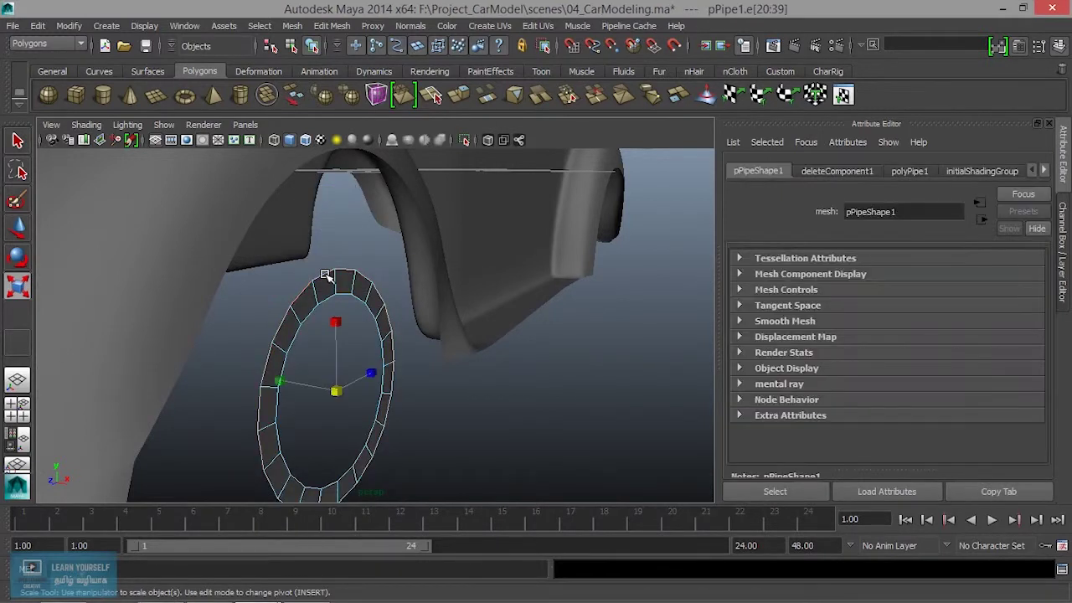
key("w")
left_click_drag(385, 407, 373, 401)
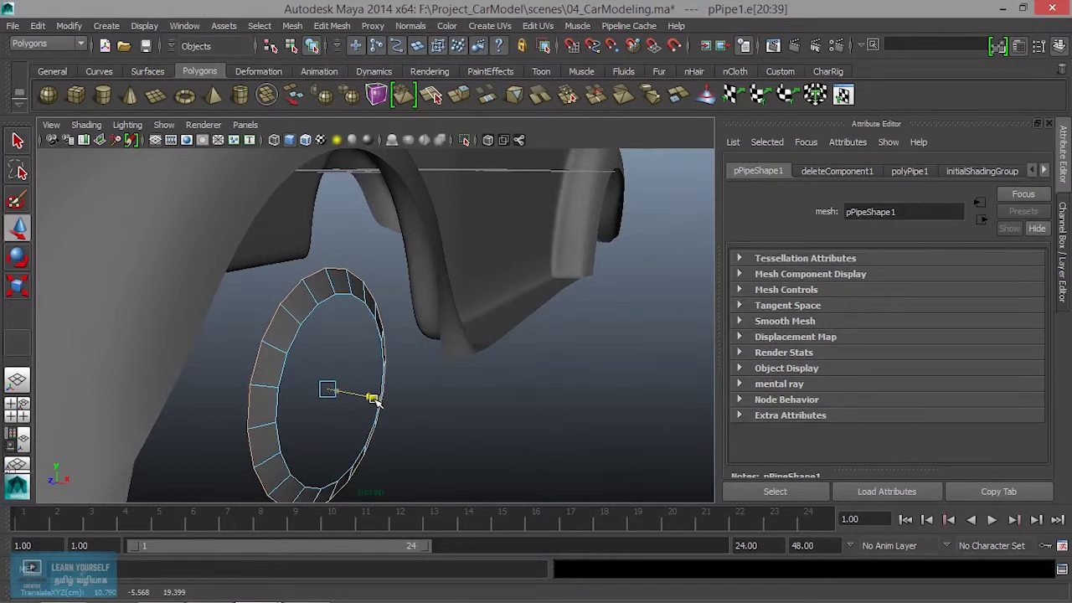
Return the ring to object mode and reselect the whole ring.
mouse_move(354, 342)
left_mouse_down("alt")
mouse_move(337, 343)
mouse_move(364, 280)
left_mouse_up("alt")
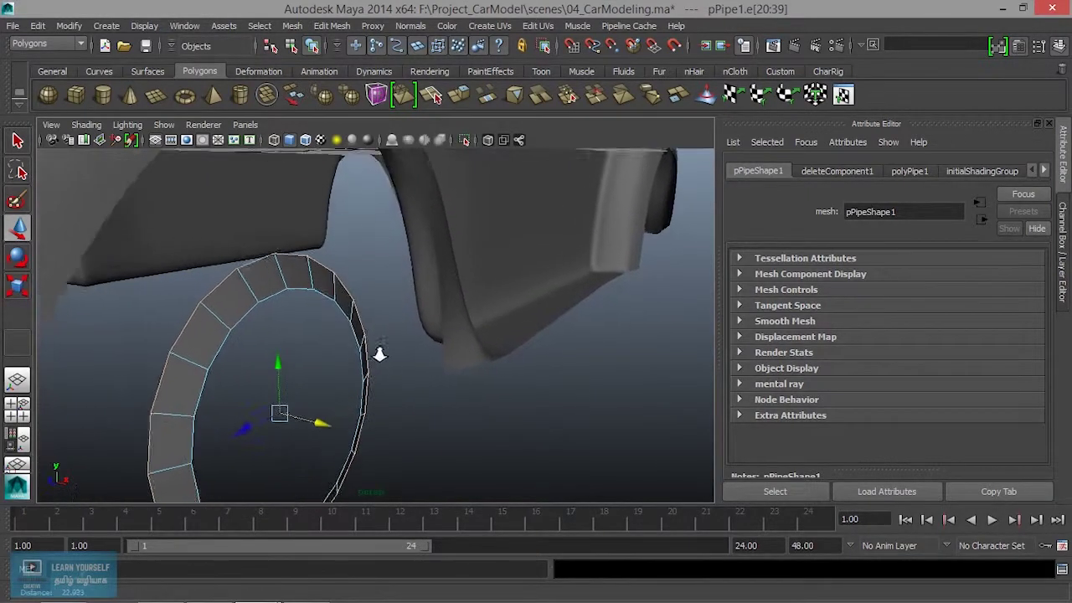
right_click_drag(309, 241, 373, 211)
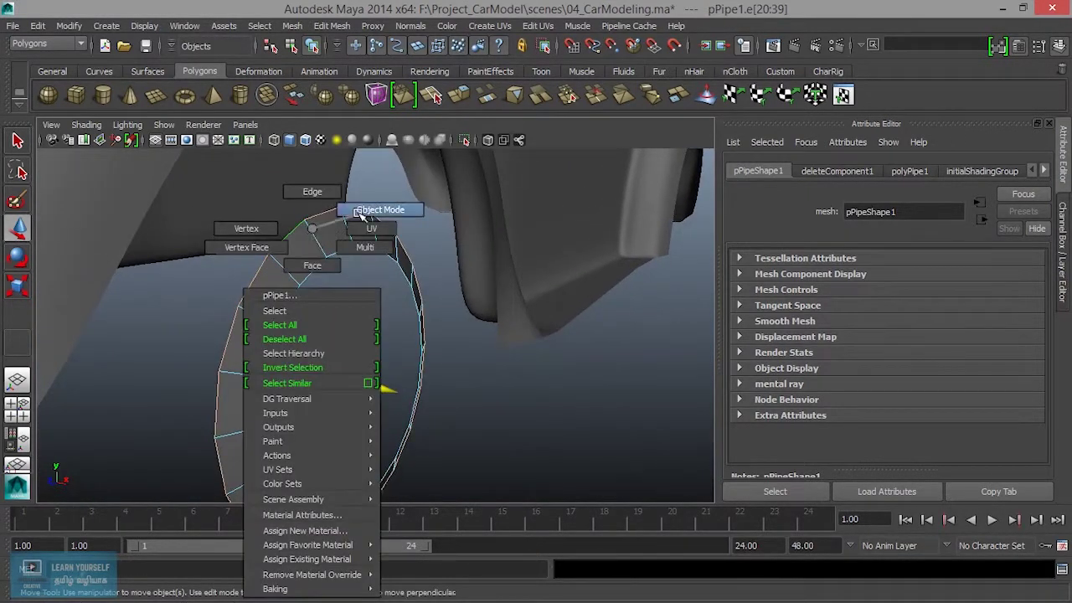
scroll(335, 251, "down", 2)
left_click(335, 291)
scroll(336, 299, "down", 2)
mouse_move(336, 300)
left_mouse_down("alt")
mouse_move(279, 304)
mouse_move(366, 313)
mouse_move(318, 251)
left_mouse_up("alt")
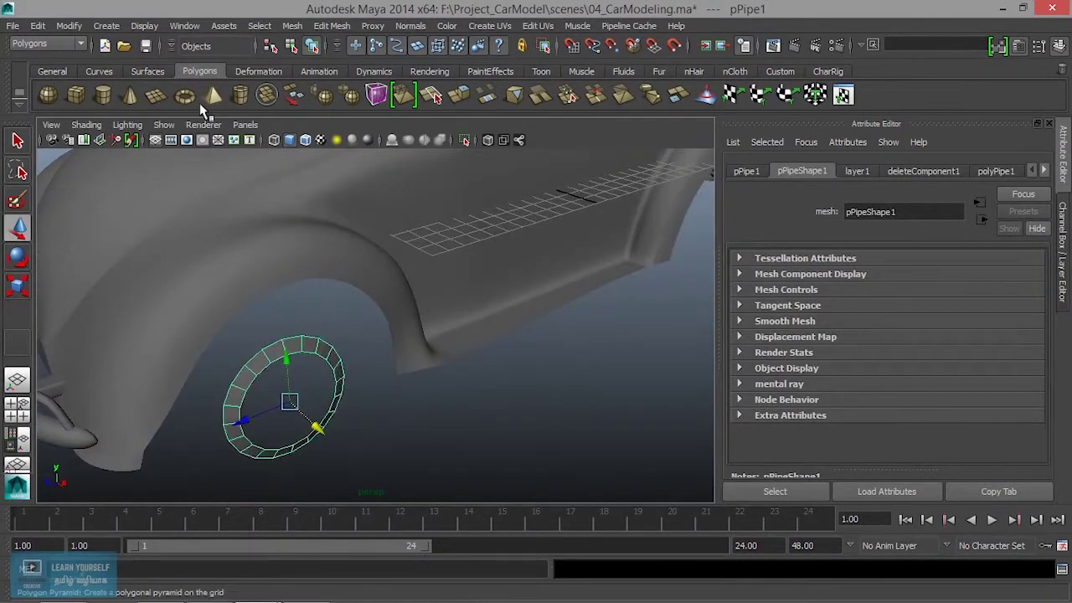
Create a polygon cylinder near the wheel and set its Rotate Z to 90.
left_click(103, 95)
mouse_move(402, 172)
left_mouse_down()
mouse_move(114, 210)
mouse_move(176, 233)
mouse_move(323, 394)
left_mouse_up()
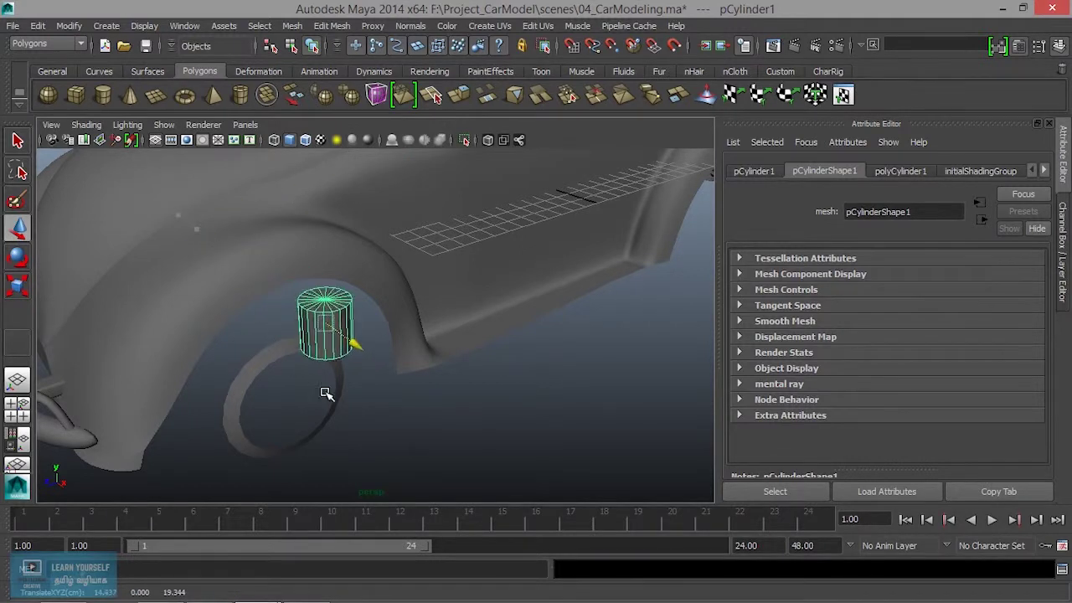
left_click_drag(295, 344, 209, 363)
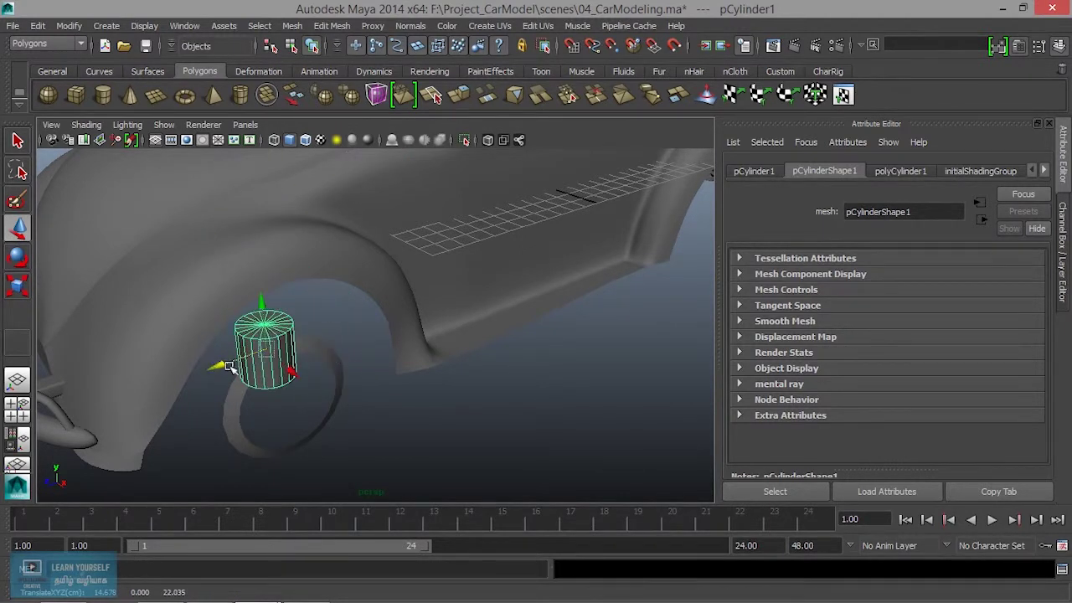
key("e")
left_click_drag(287, 335, 294, 375)
key("ctrl+a")
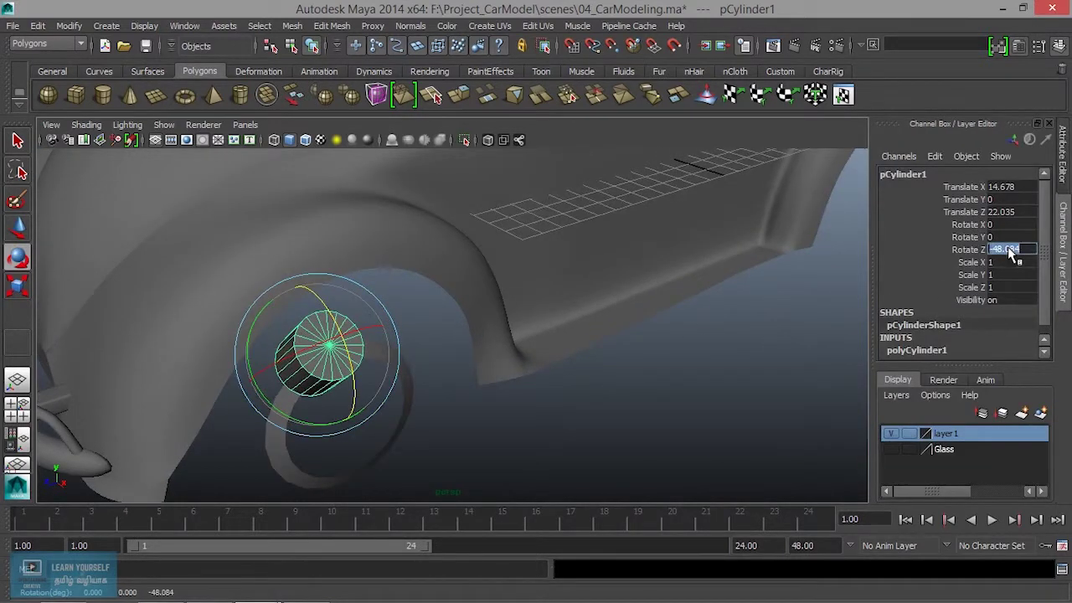
key("Return")
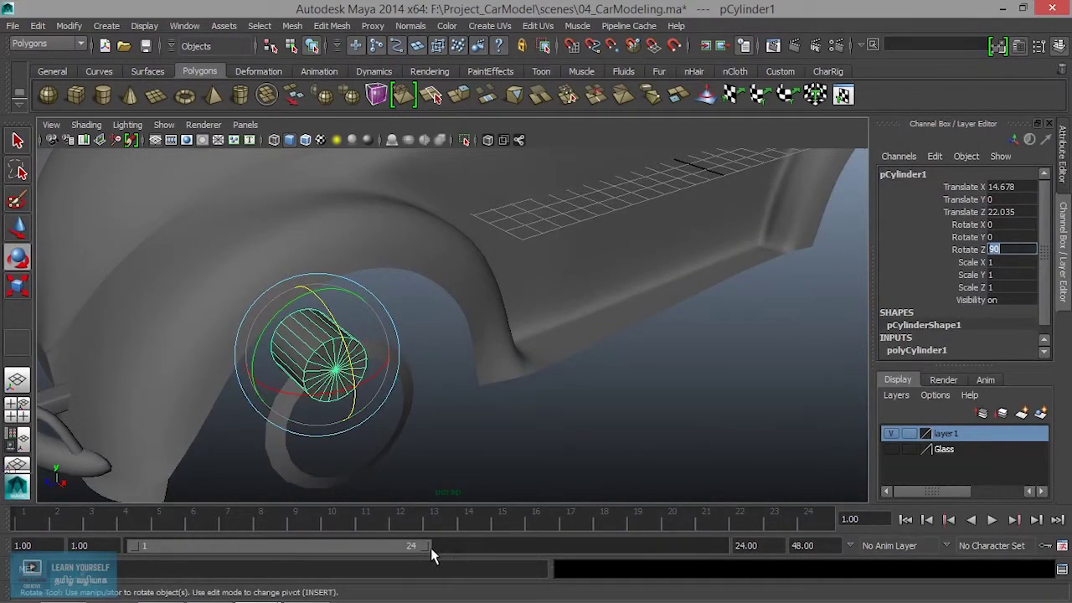
Flatten the cylinder to 0.305 scale and lower it along Y.
mouse_move(423, 420)
left_mouse_down("alt")
mouse_move(246, 376)
mouse_move(323, 397)
mouse_move(330, 334)
left_mouse_up("alt")
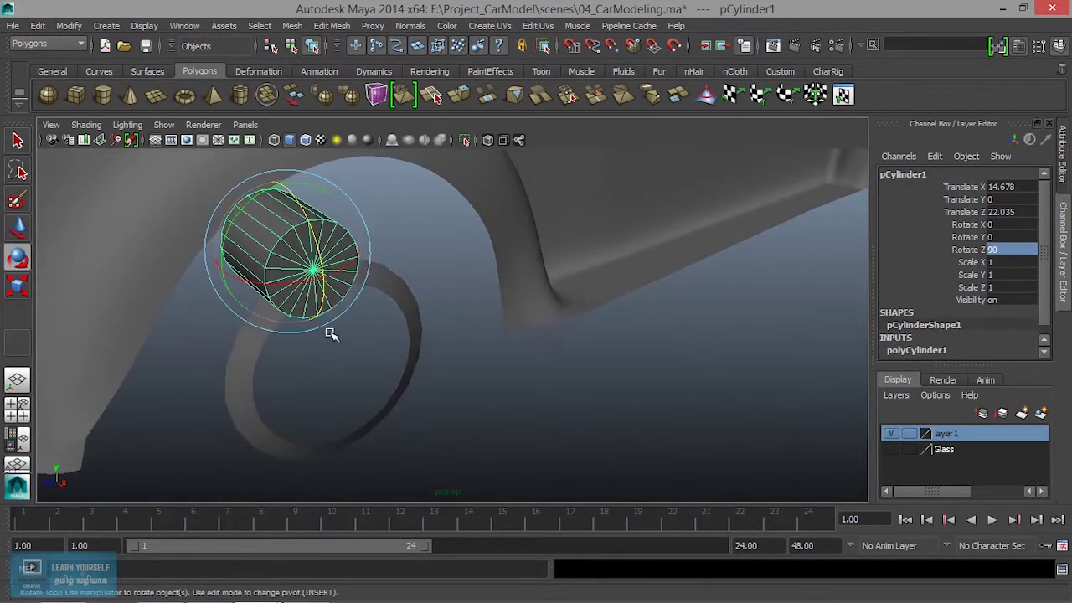
key("r")
mouse_move(262, 232)
left_mouse_down()
mouse_move(271, 342)
mouse_move(328, 349)
mouse_move(315, 368)
left_mouse_up()
key("w")
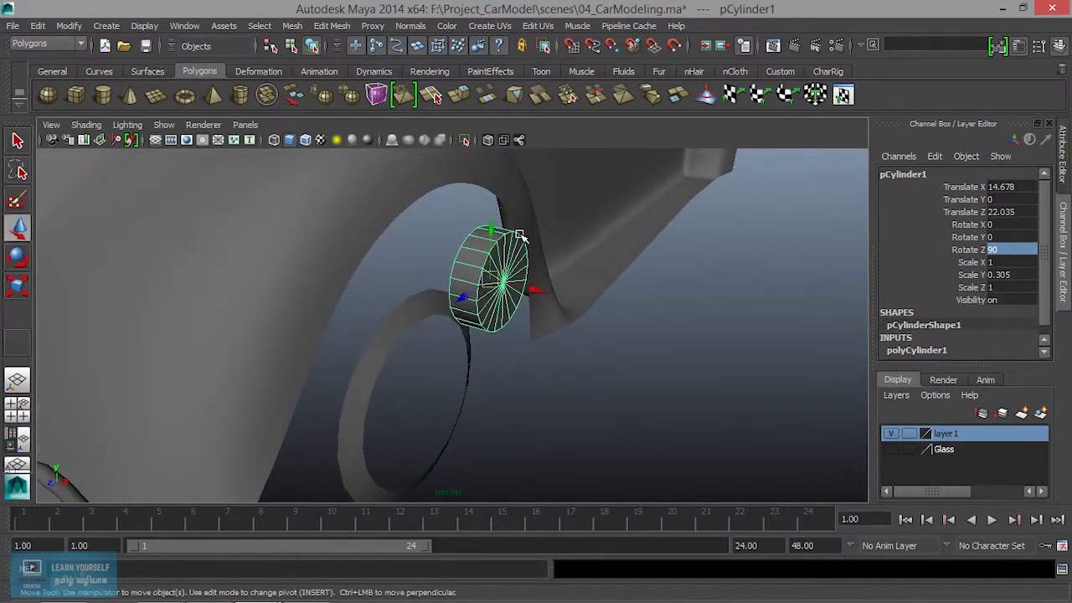
left_click_drag(492, 230, 400, 385)
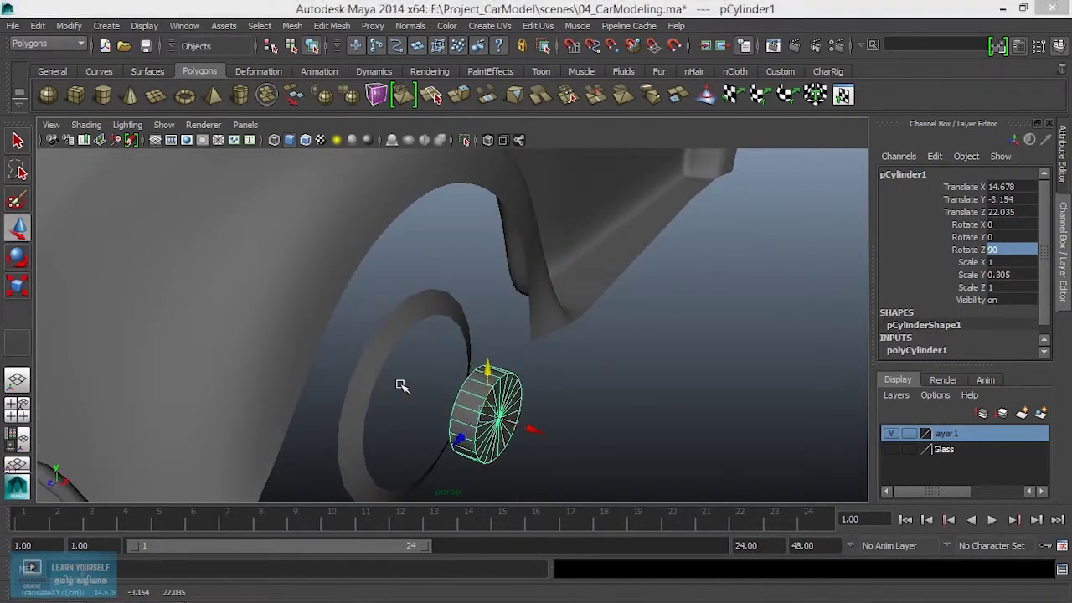
In side view, centre the cylinder on the wheel and scale it to 2.433 to fill the rim.
key("space")
key("space")
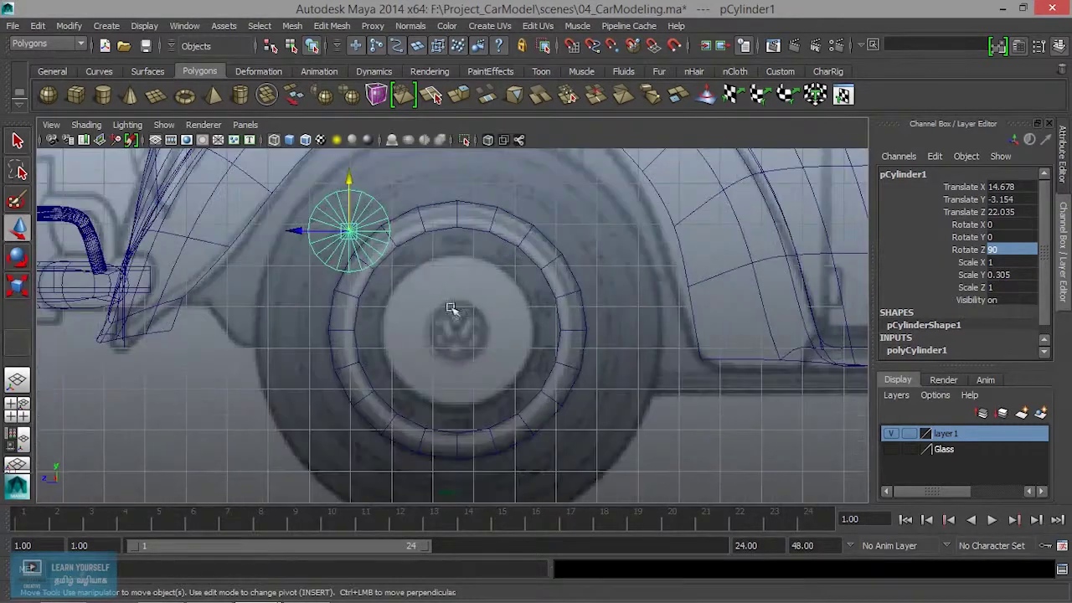
left_click_drag(349, 231, 459, 330)
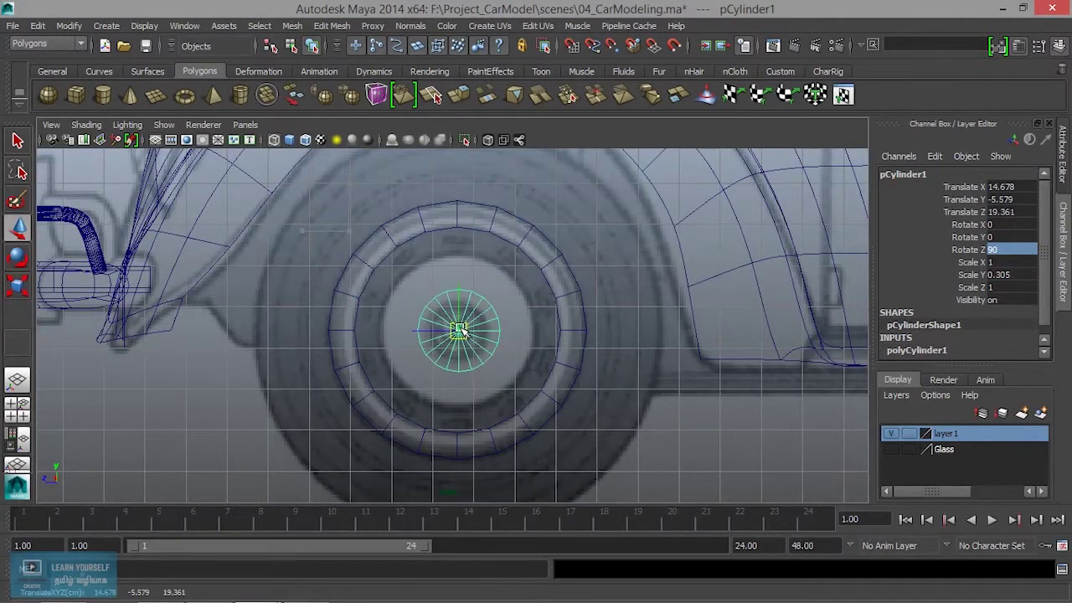
scroll(468, 360, "up", 3)
left_click_drag(467, 341, 463, 337)
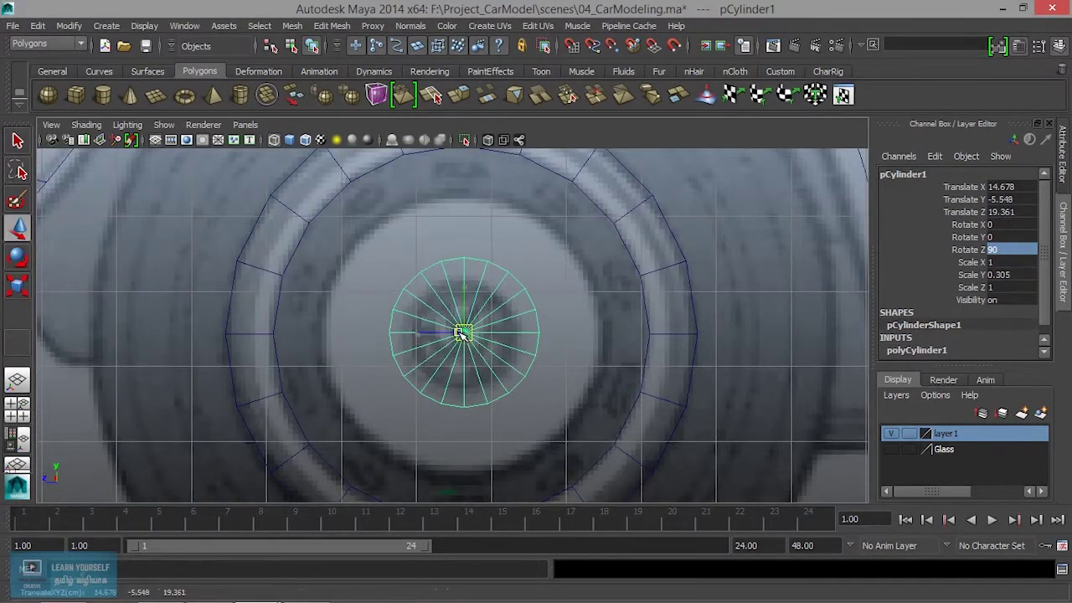
scroll(460, 351, "down", 3)
scroll(461, 354, "up", 2)
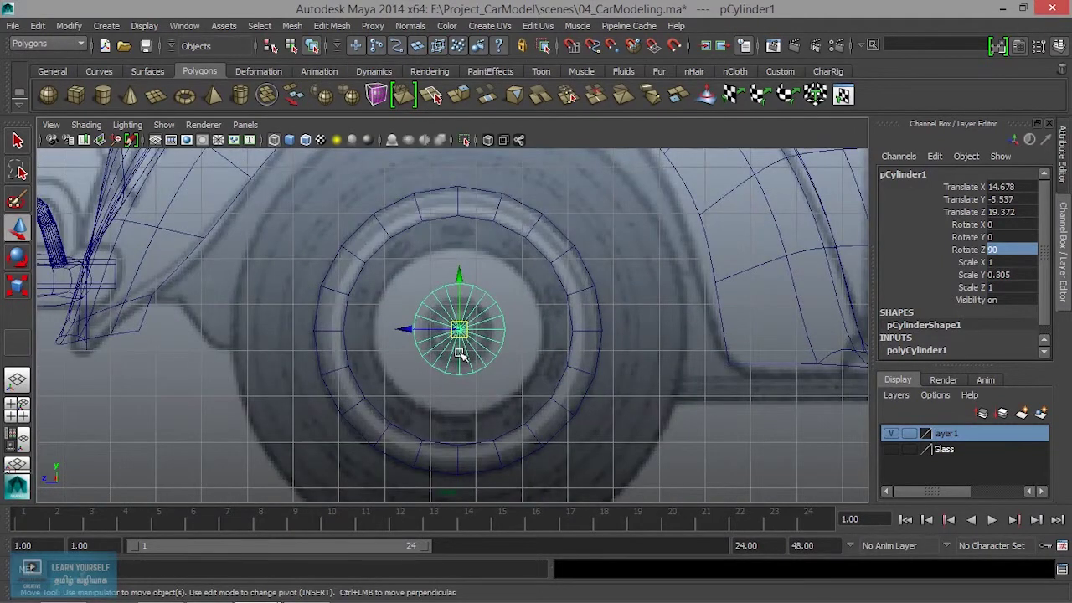
key("r")
left_click_drag(459, 333, 554, 355)
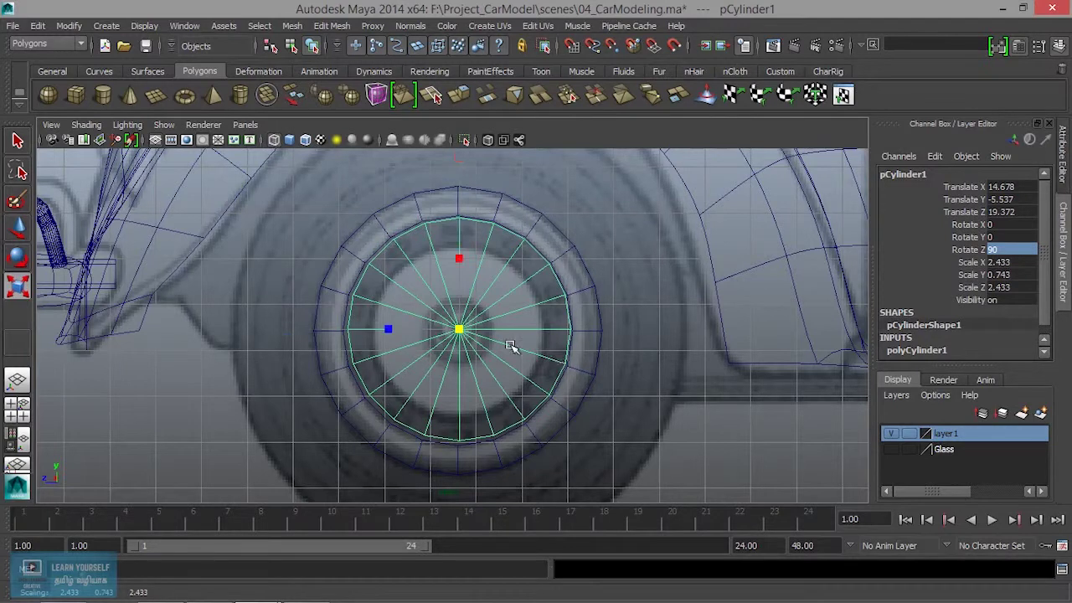
left_click(936, 341)
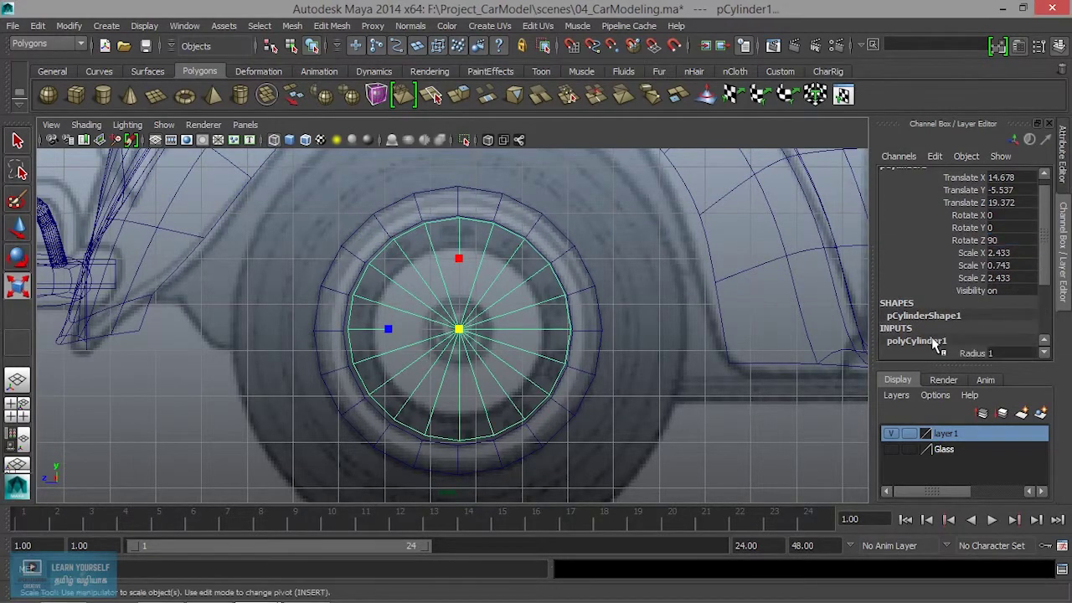
Raise the cylinder's Subdivisions Caps from 1 to 2.
left_click(962, 333)
middle_click_drag(680, 321, 687, 317)
scroll(508, 327, "up", 2)
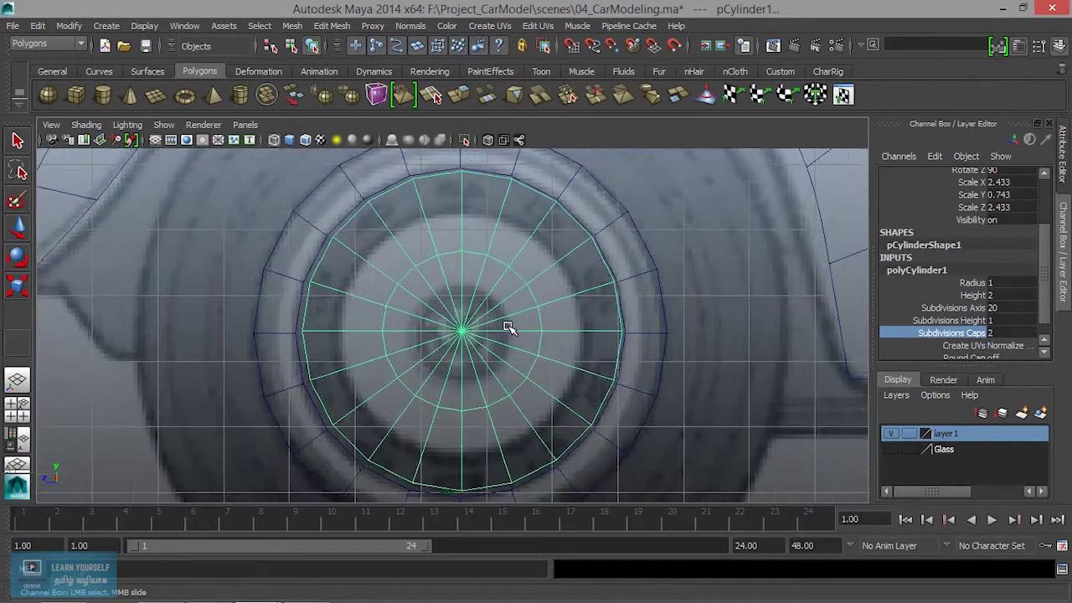
scroll(508, 327, "up", 3)
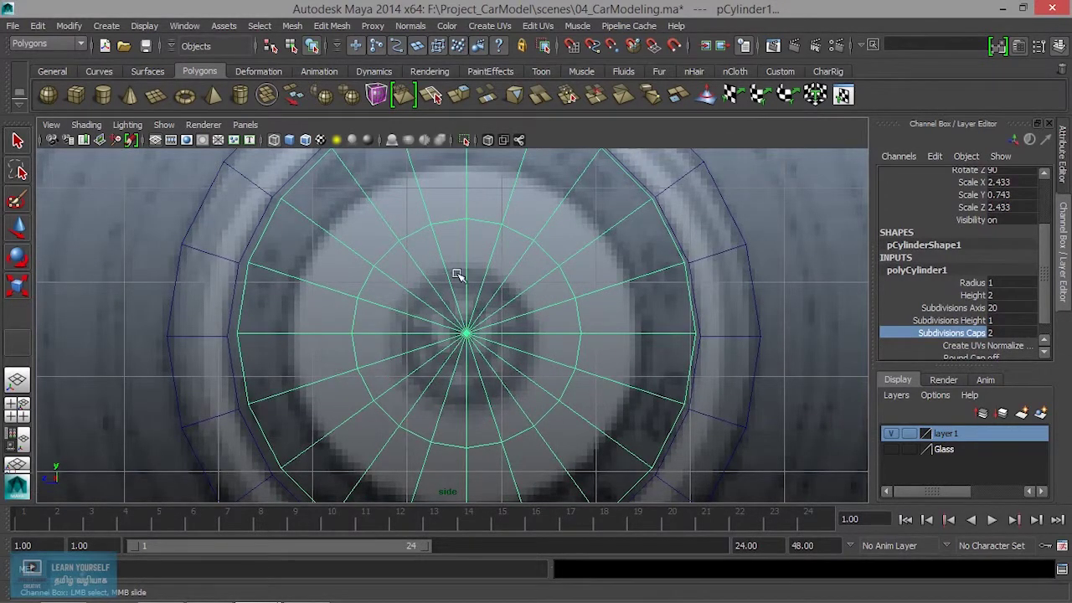
scroll(536, 278, "down", 5)
Scale the wheel cylinder to 2.515 across and 0.768 thick and move it into place.
key("r")
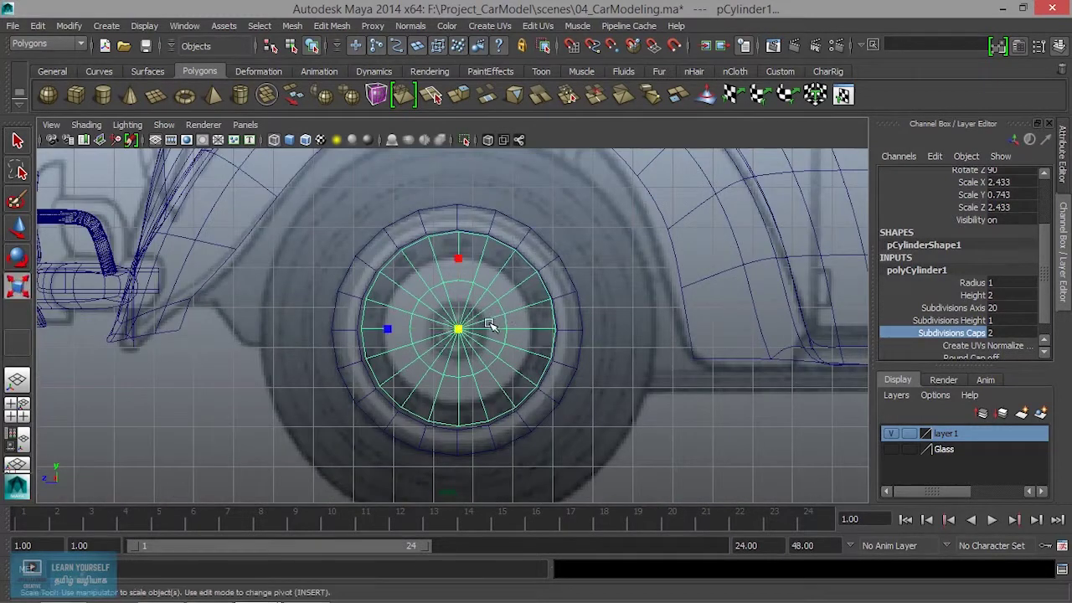
left_click_drag(456, 327, 464, 333)
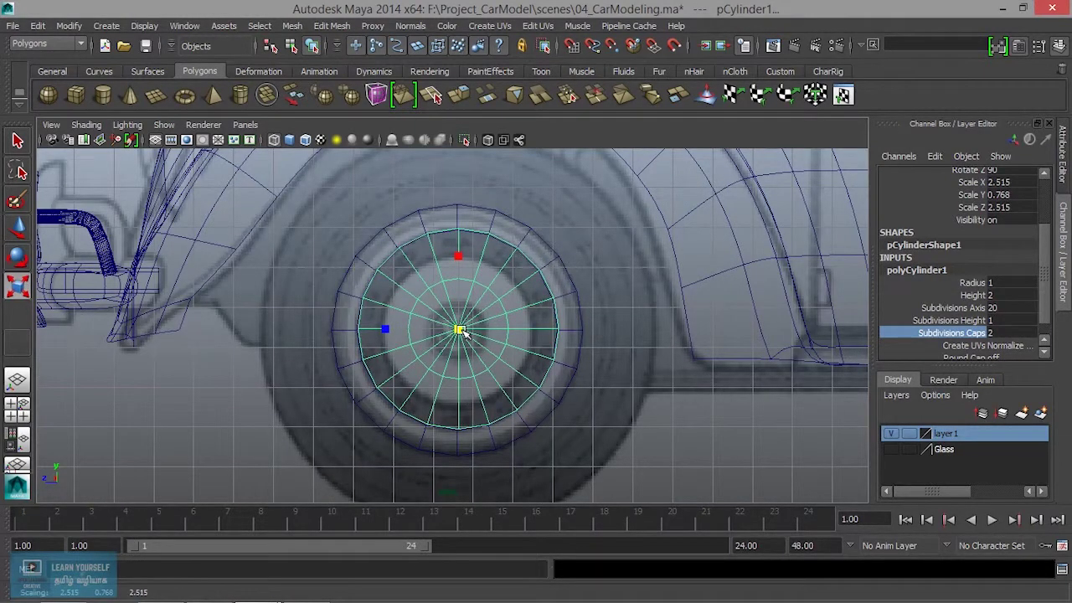
key("space")
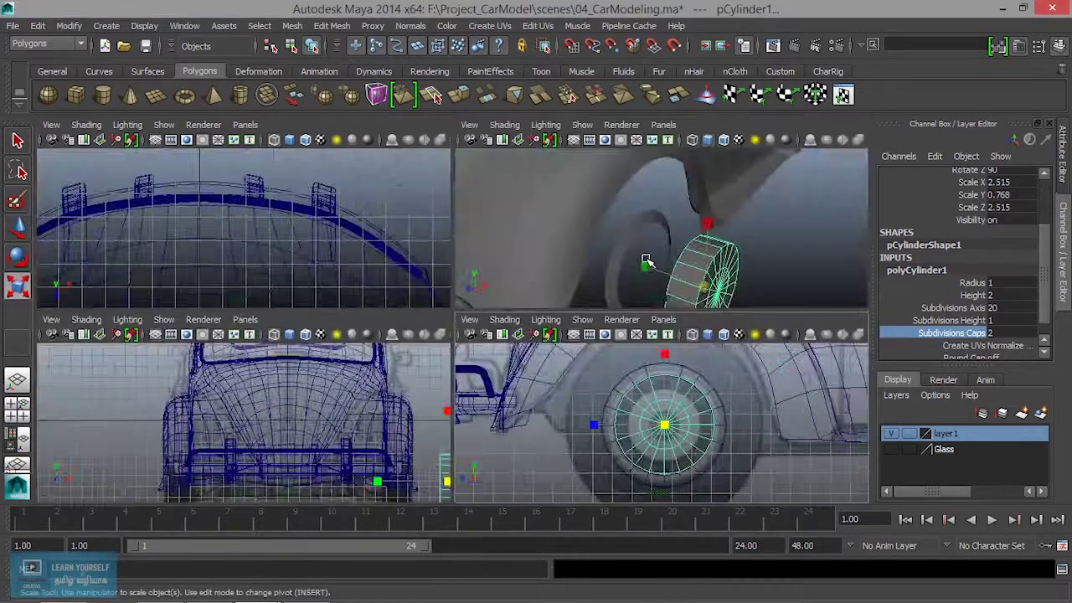
key("space")
mouse_move(598, 306)
left_mouse_down("alt")
mouse_move(599, 341)
mouse_move(493, 350)
left_mouse_up("alt")
key("w")
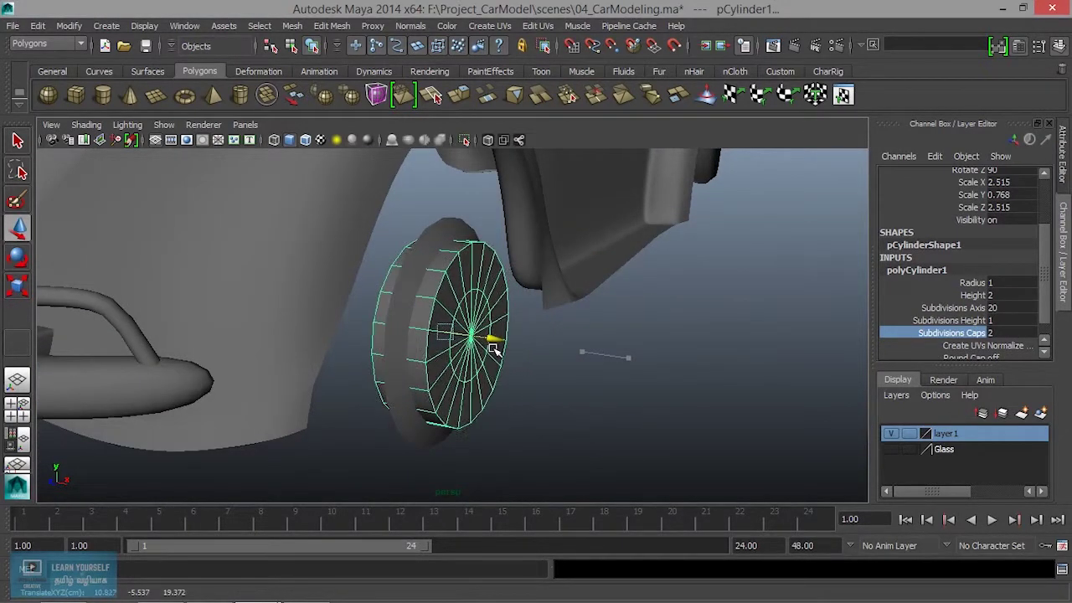
scroll(570, 366, "up", 3)
mouse_move(617, 366)
left_mouse_down("alt")
mouse_move(570, 335)
mouse_move(593, 282)
mouse_move(478, 327)
left_mouse_up("alt")
scroll(590, 284, "down", 3)
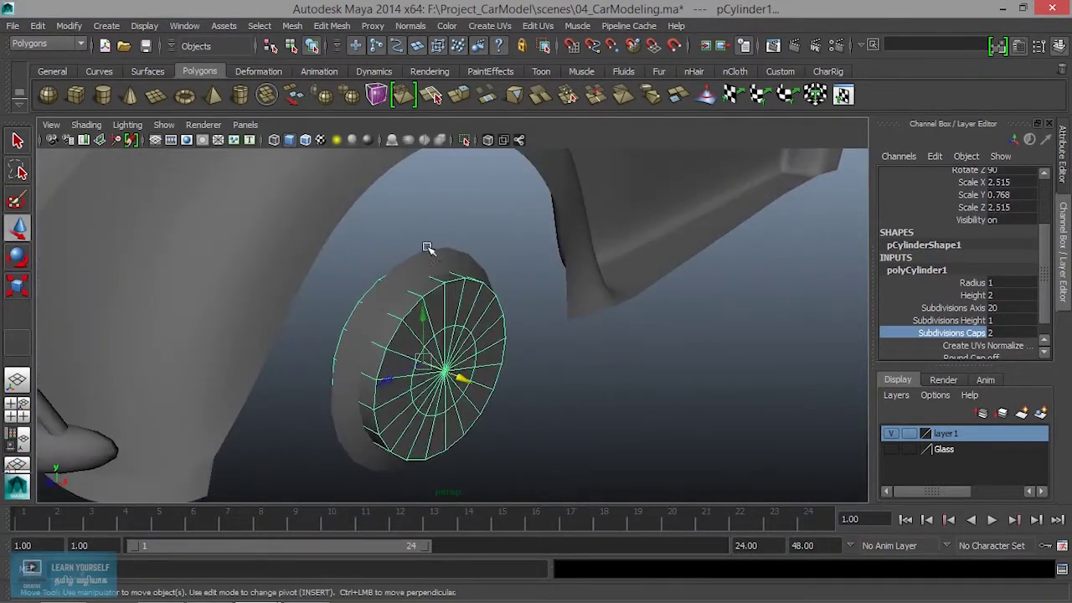
Isolate the wheel cylinder so the car body is hidden.
left_click(453, 347)
left_click(463, 140)
mouse_move(464, 230)
left_mouse_down("alt")
mouse_move(507, 298)
mouse_move(622, 287)
left_mouse_up("alt")
left_click(596, 318)
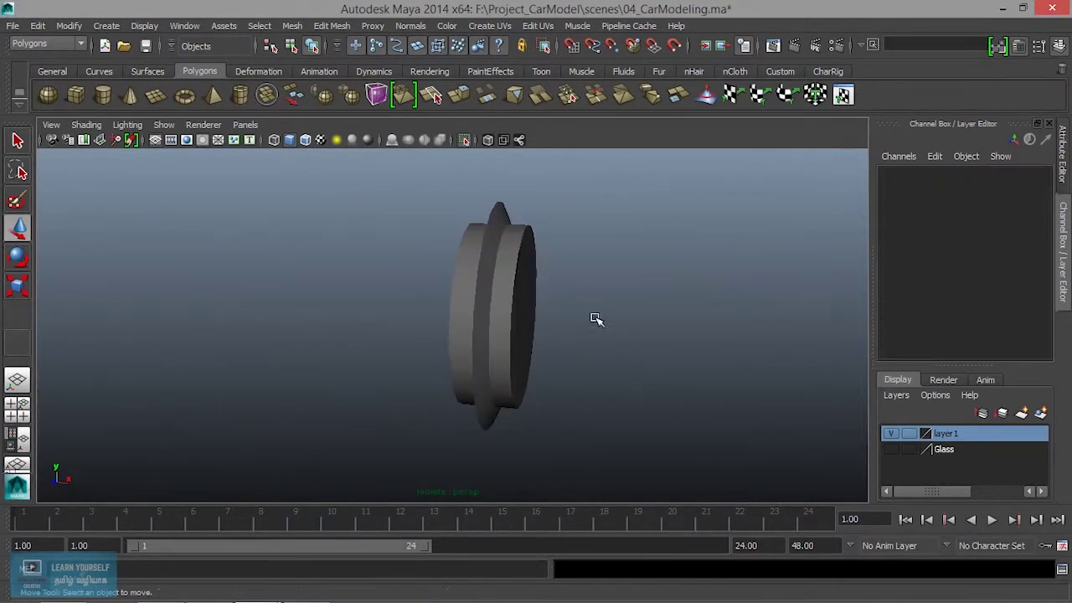
Delete the cylinder's side faces, leaving a thin cap disc.
scroll(581, 328, "up", 3)
left_click_drag(581, 327, 547, 327, "alt")
left_click(355, 327)
mouse_move(356, 327)
left_mouse_down("alt")
mouse_move(371, 335)
mouse_move(318, 342)
mouse_move(463, 330)
mouse_move(399, 342)
mouse_move(448, 341)
mouse_move(402, 316)
mouse_move(488, 294)
mouse_move(488, 236)
left_mouse_up("alt")
right_click(486, 228)
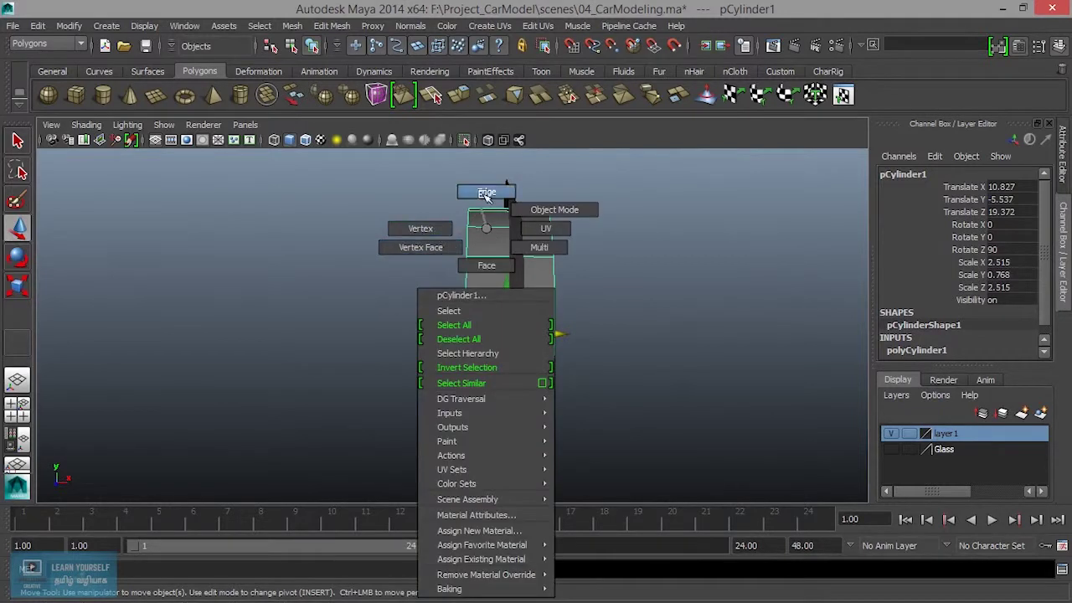
left_click_drag(469, 383, 478, 485)
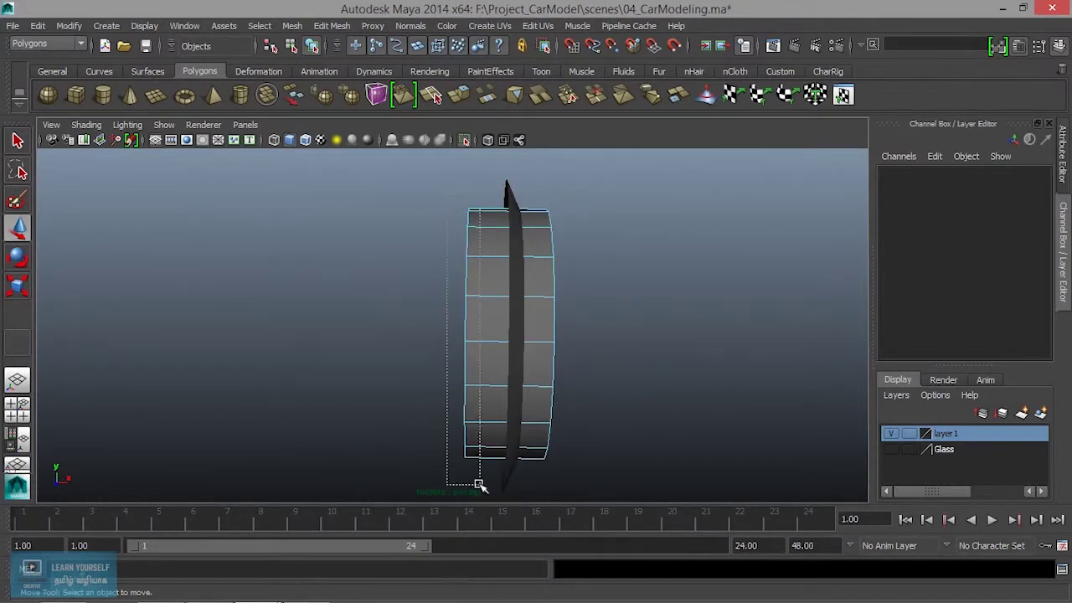
key("Delete")
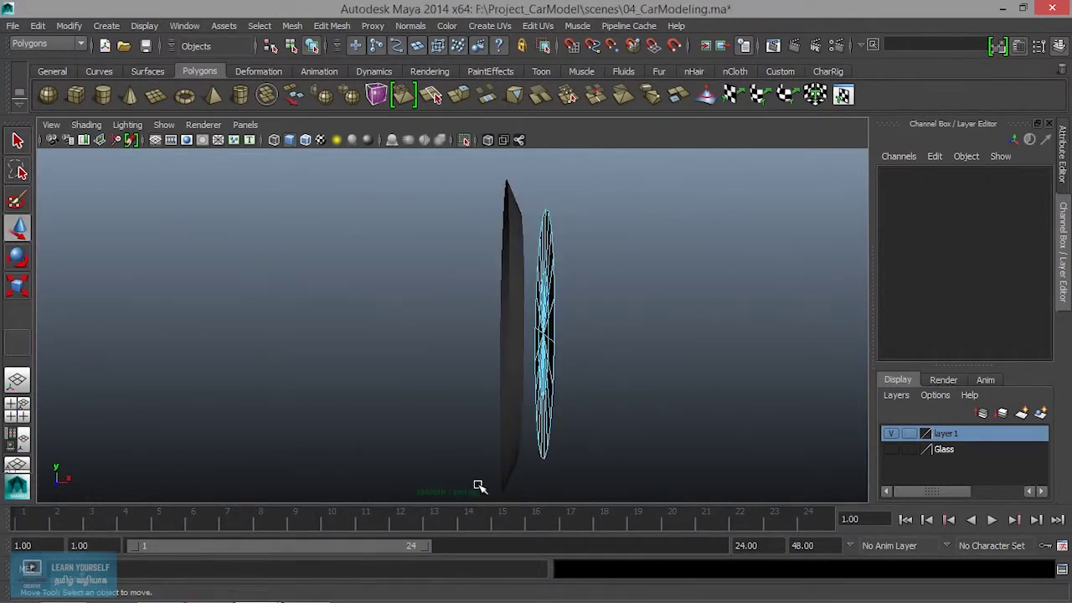
Try selecting the disc's inner cap faces, then undo and return to object mode.
left_click_drag(566, 408, 478, 342, "alt")
scroll(522, 312, "up", 3)
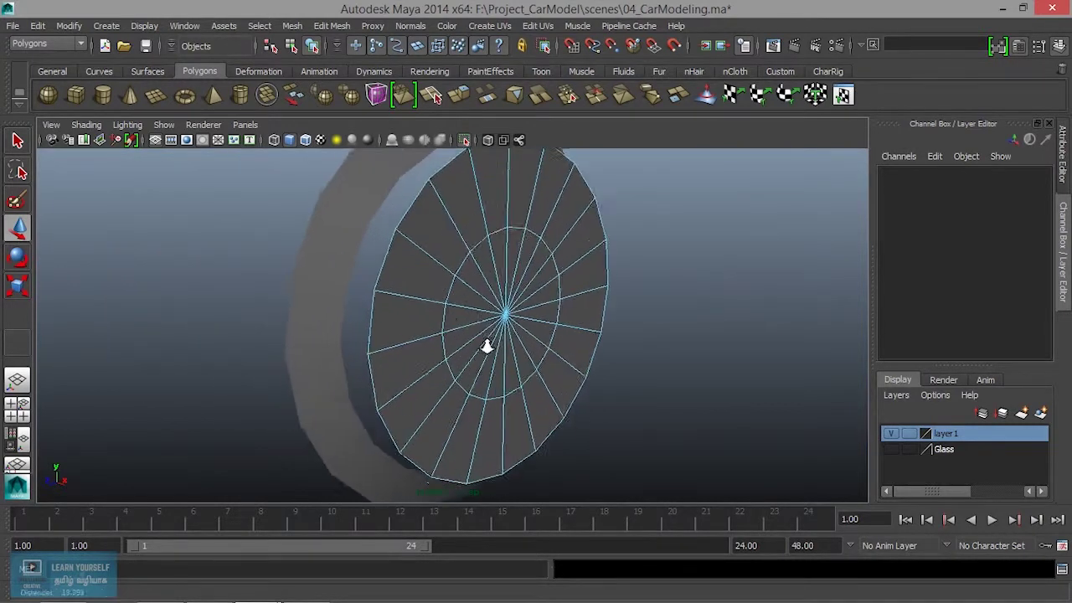
left_click_drag(522, 313, 431, 318, "alt")
middle_click_drag(430, 318, 526, 292, "alt")
mouse_move(402, 262)
middle_mouse_down("alt")
mouse_move(402, 249)
mouse_move(406, 291)
mouse_move(450, 320)
middle_mouse_up("alt")
scroll(402, 286, "up", 2)
double_click(506, 385)
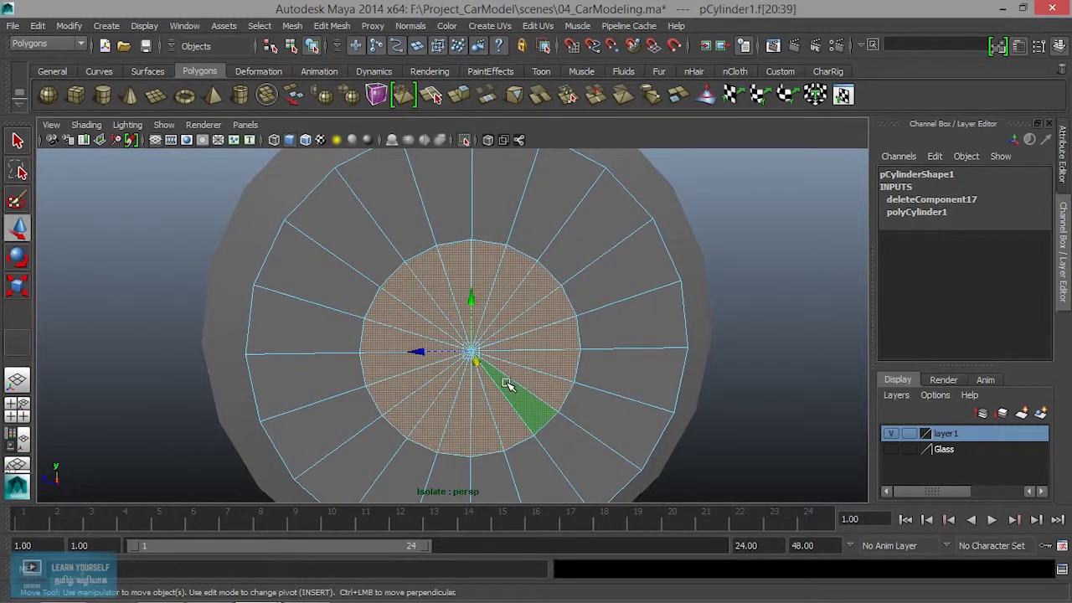
key("ctrl+z")
key("ctrl+z")
key("ctrl+z")
key("ctrl+z")
key("ctrl+z")
key("bracketleft")
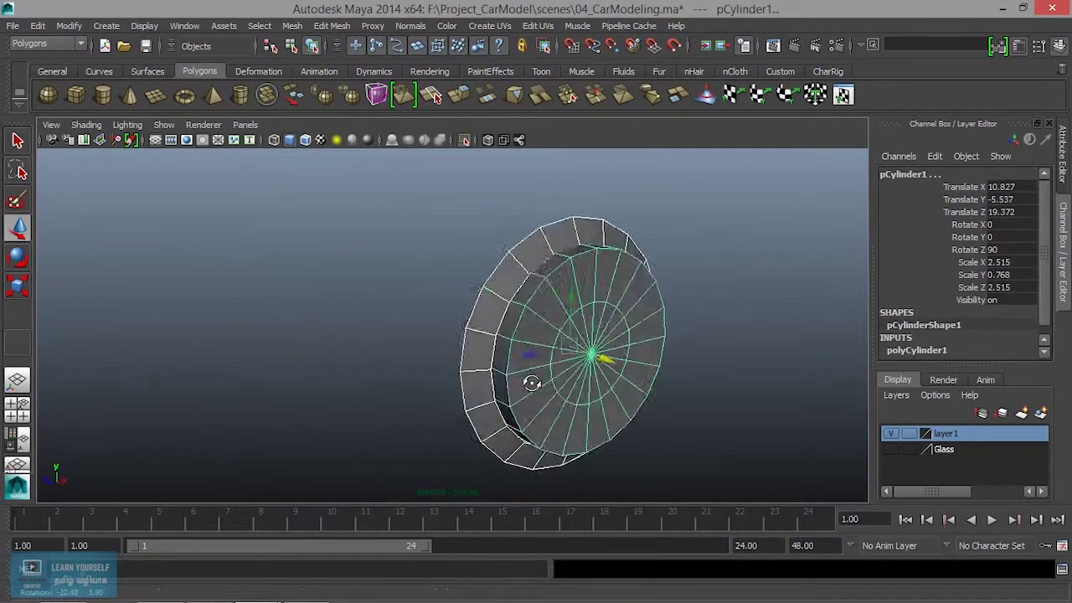
right_click_drag(662, 353, 725, 211)
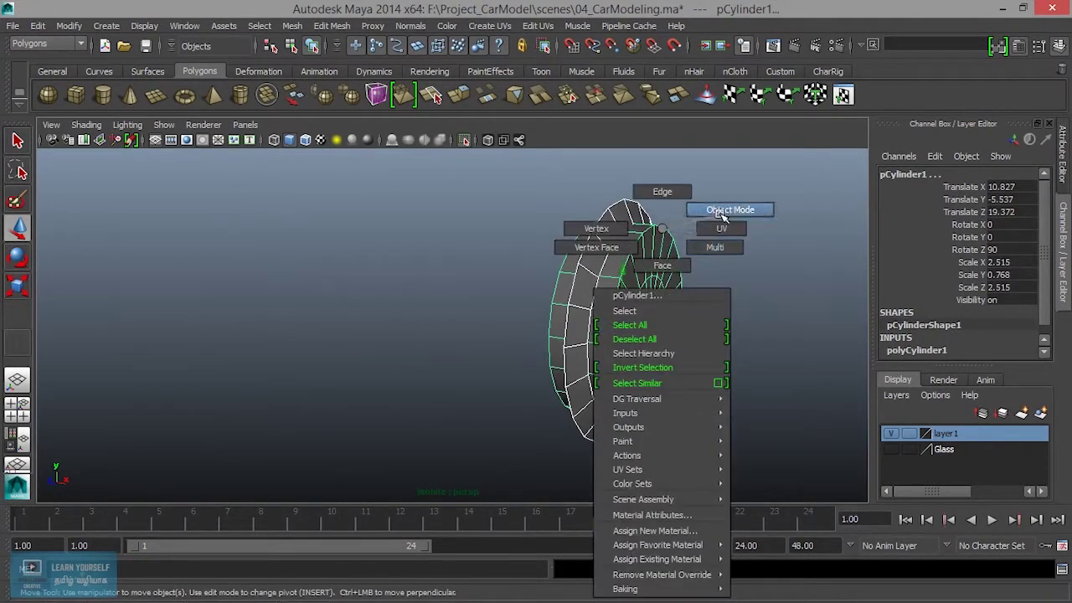
Raise the cylinder's Subdivisions Axis from 20 to 50.
left_click_drag(648, 385, 688, 337, "alt")
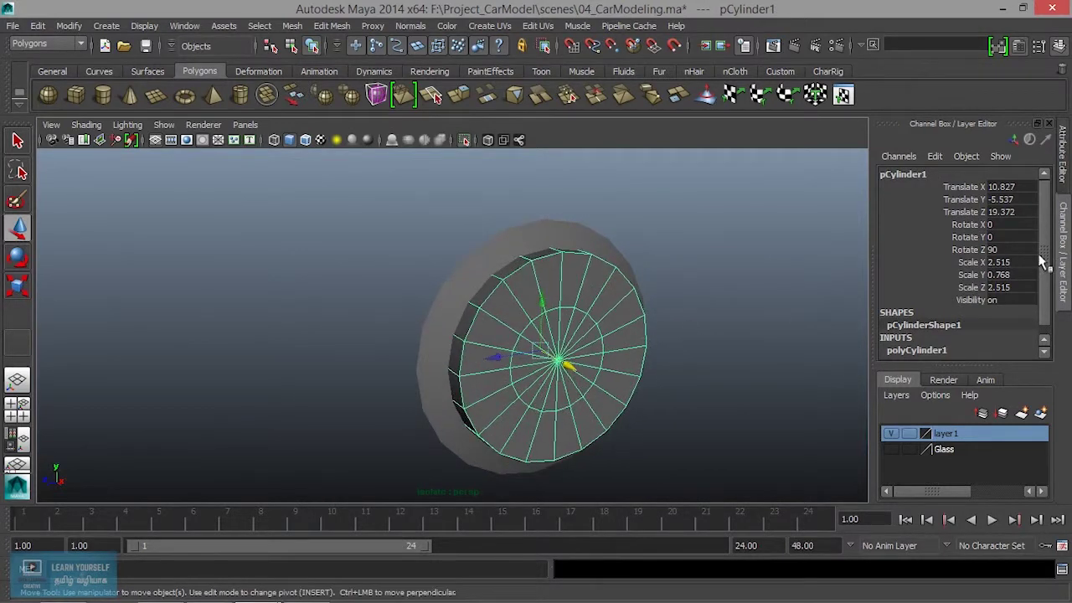
left_click_drag(1041, 262, 1045, 309)
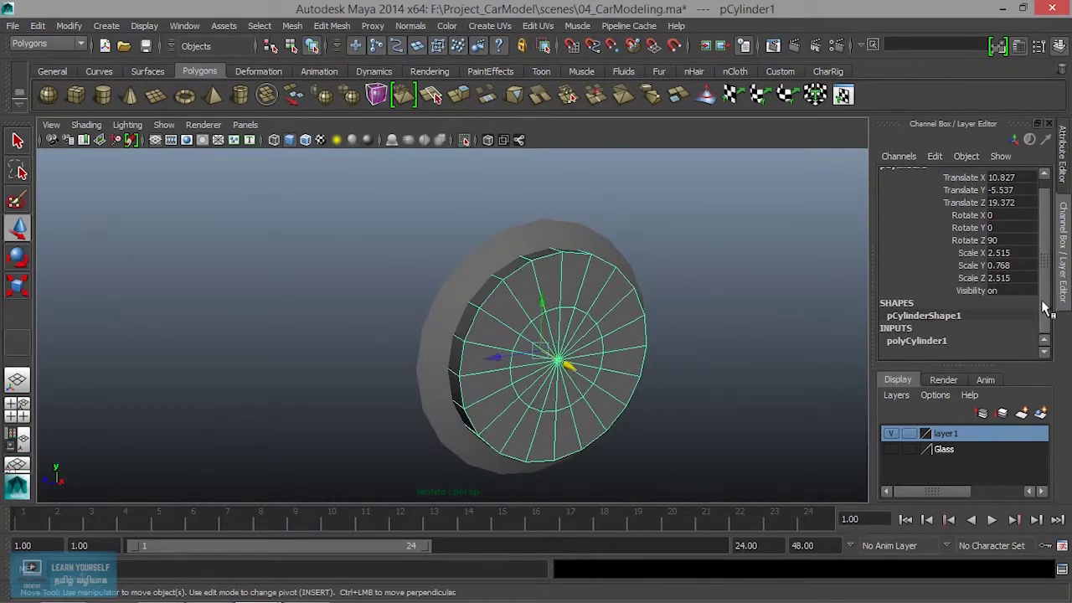
left_click(990, 341)
left_click(967, 292)
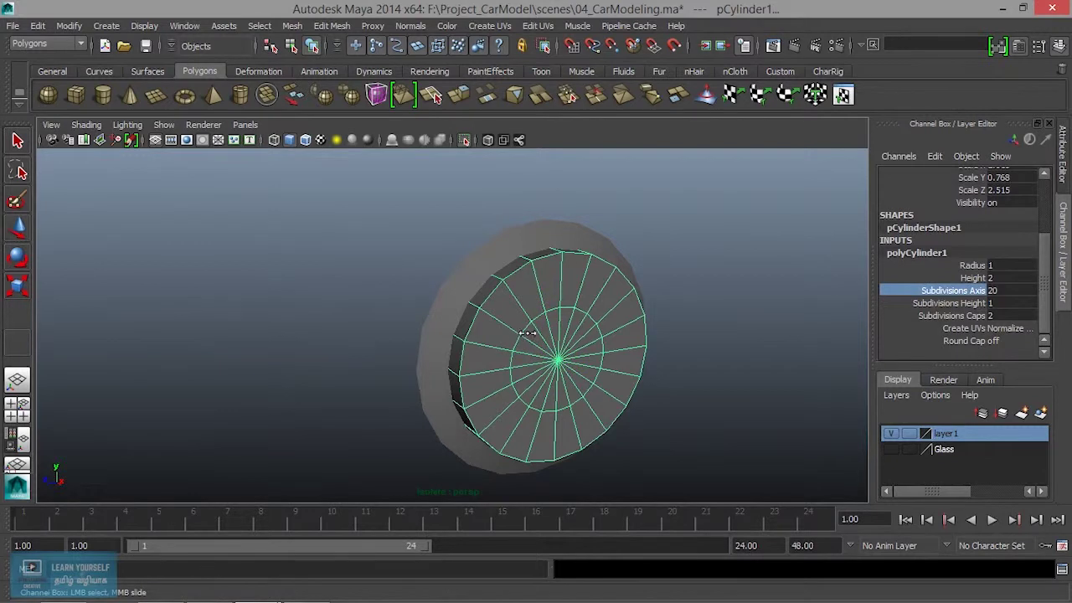
middle_click_drag(527, 333, 801, 338)
Delete the inner ring of cap faces to open the disc's centre.
mouse_move(626, 361)
left_mouse_down("alt")
mouse_move(627, 376)
mouse_move(571, 366)
mouse_move(628, 371)
mouse_move(606, 359)
left_mouse_up("alt")
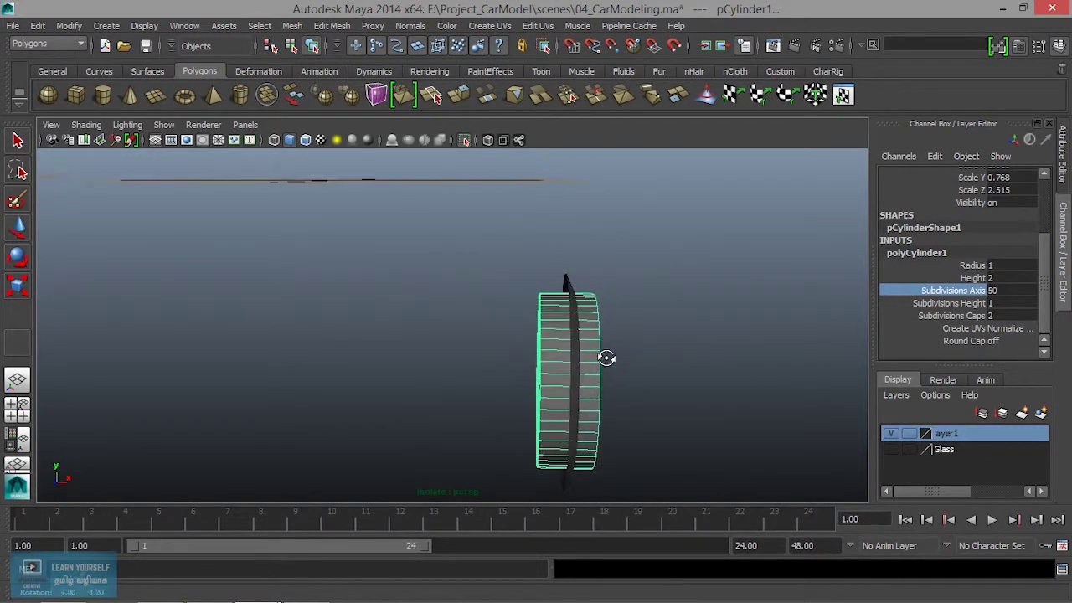
key("w")
left_click(545, 506)
mouse_move(553, 402)
left_mouse_down("alt")
mouse_move(555, 383)
mouse_move(439, 368)
left_mouse_up("alt")
scroll(458, 299, "up", 4)
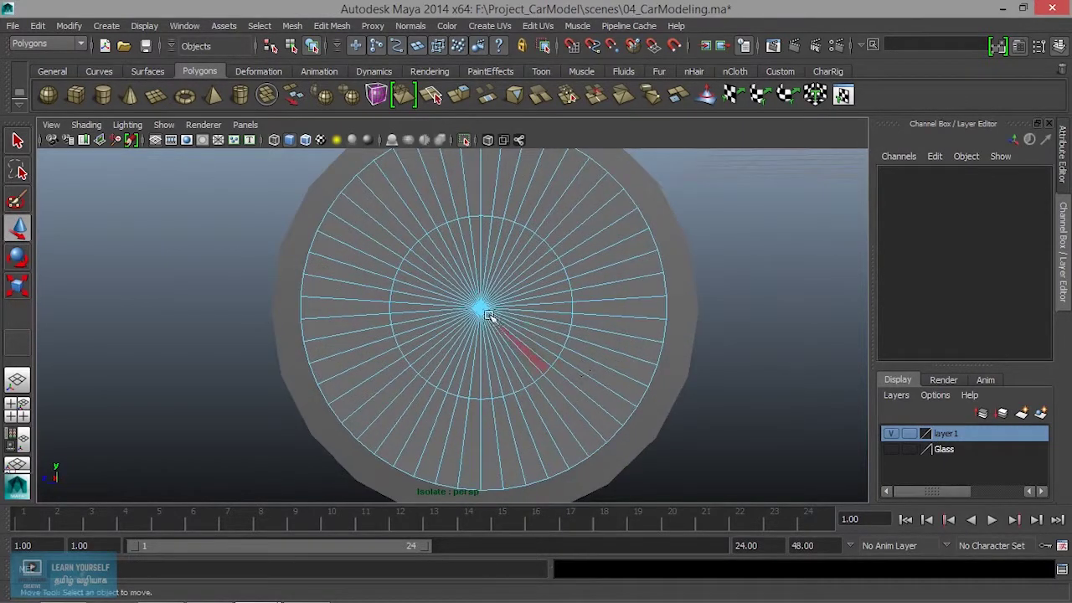
double_click(503, 335)
key("Delete")
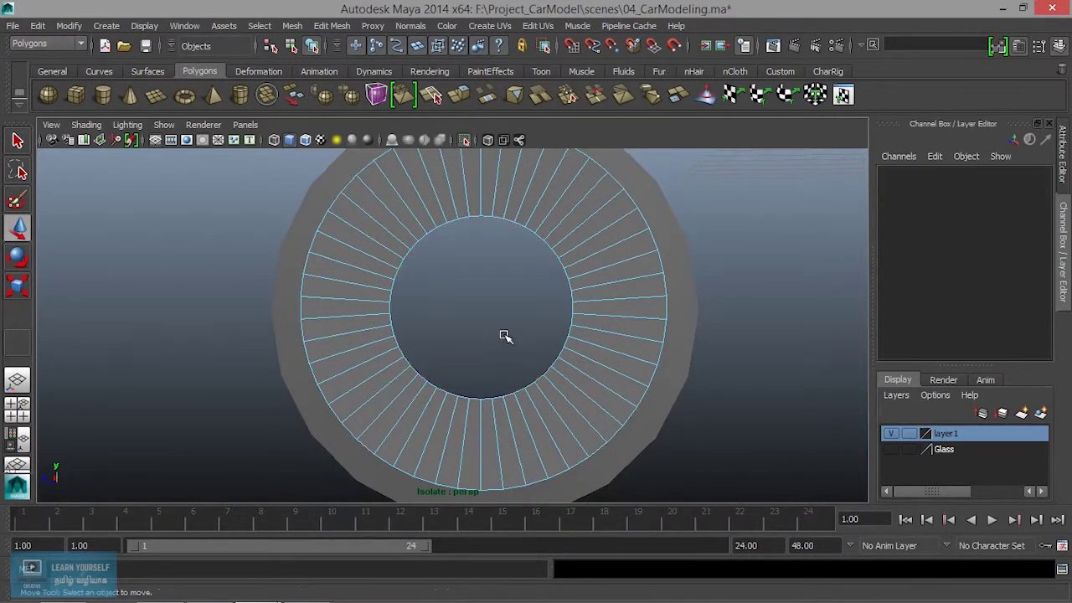
scroll(505, 336, "down", 2)
Back in object mode, shift the ring along X to 10.196.
mouse_move(527, 335)
left_mouse_down("alt")
mouse_move(480, 347)
mouse_move(478, 293)
left_mouse_up("alt")
right_click_drag(484, 276, 545, 210)
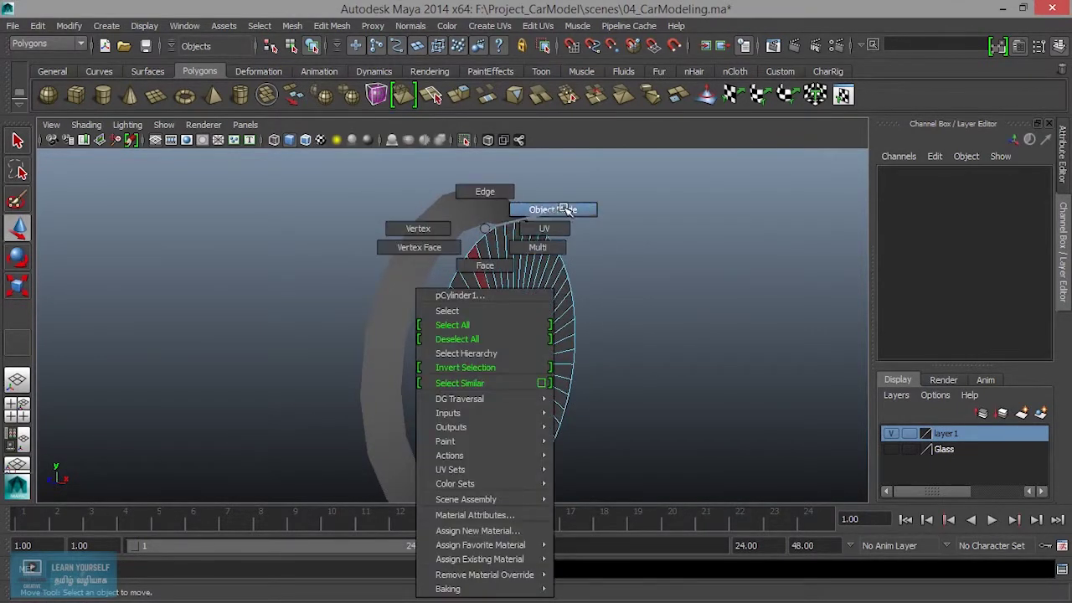
left_click(519, 274)
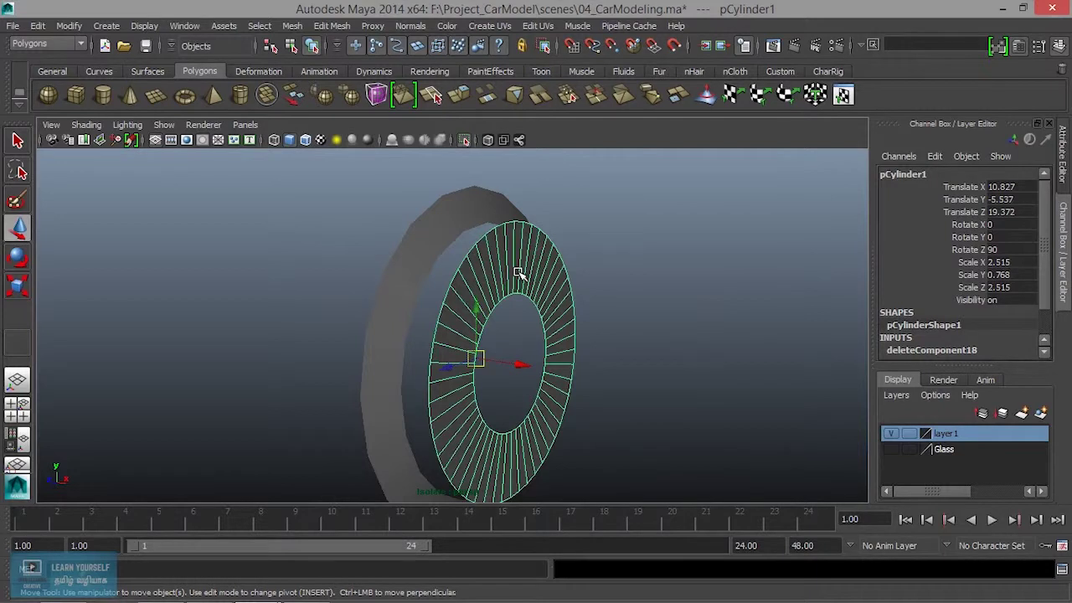
mouse_move(519, 371)
left_mouse_down()
mouse_move(407, 343)
mouse_move(431, 282)
left_mouse_up()
Select the outer tire ring, then reselect the inner wheel ring.
key("r")
left_click(468, 210)
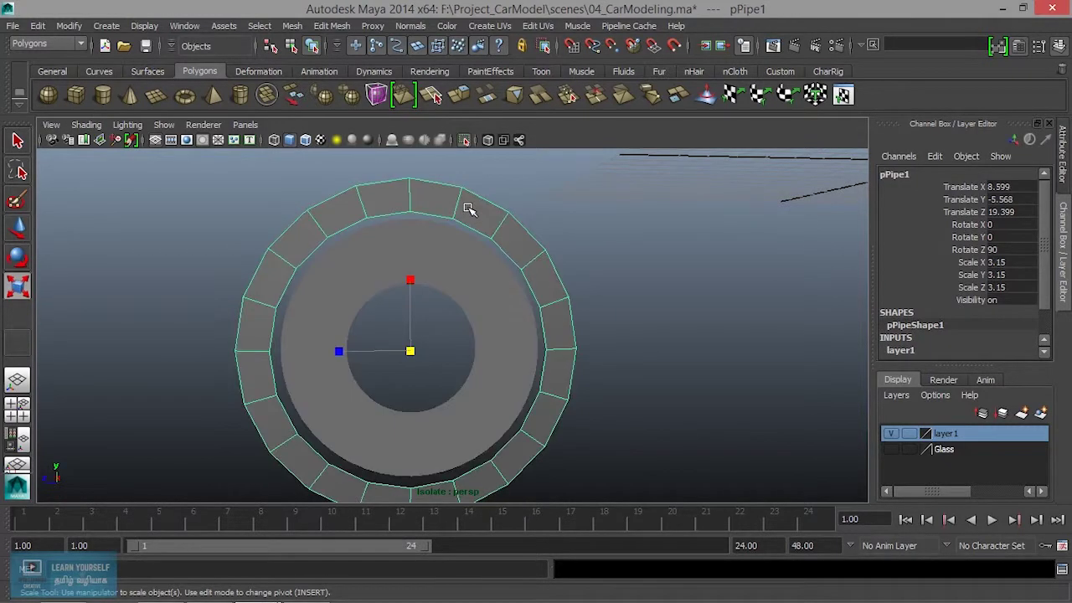
left_click(487, 360)
mouse_move(486, 370)
left_mouse_down("alt")
mouse_move(603, 402)
mouse_move(505, 377)
mouse_move(533, 361)
mouse_move(418, 354)
mouse_move(563, 328)
mouse_move(555, 349)
mouse_move(527, 359)
mouse_move(494, 343)
left_mouse_up("alt")
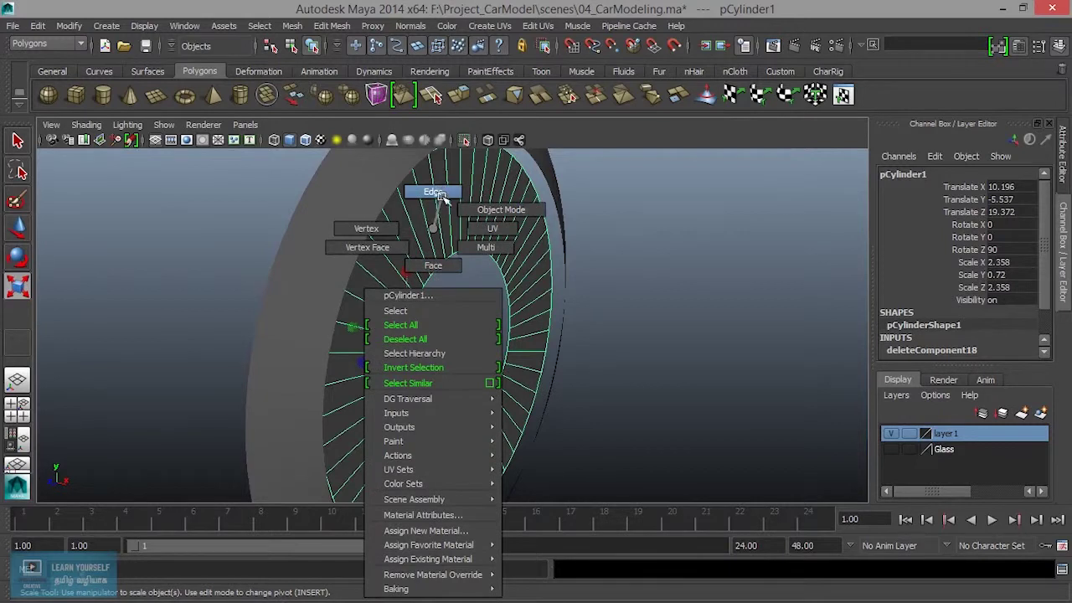
Select the ring's whole inner edge loop and frame the view on it.
right_click_drag(432, 257, 430, 187)
scroll(425, 284, "up", 2)
scroll(411, 293, "up", 2)
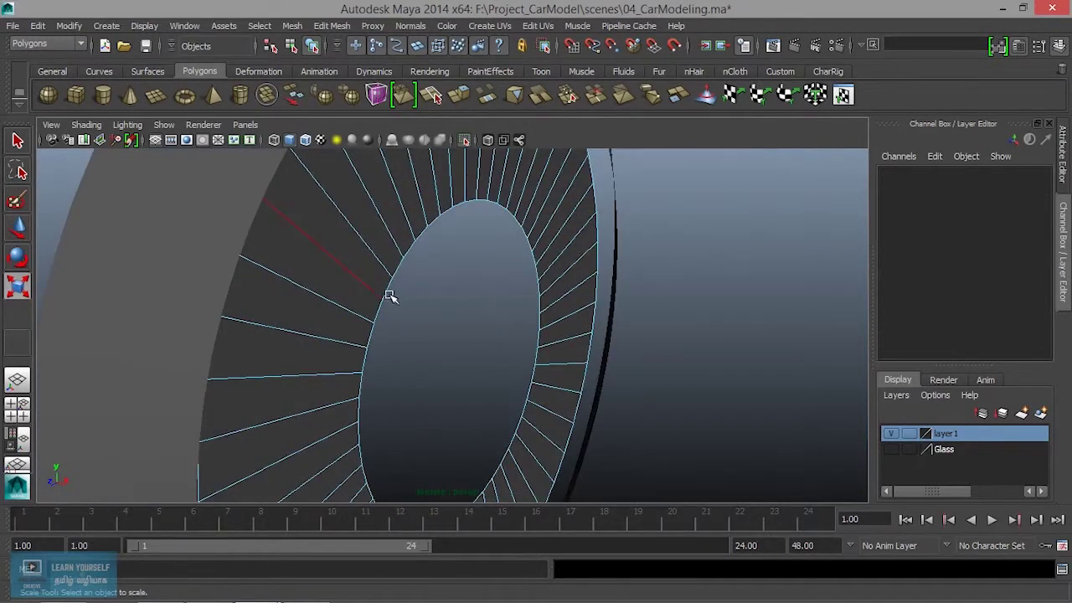
scroll(384, 293, "up", 2)
scroll(337, 267, "up", 1)
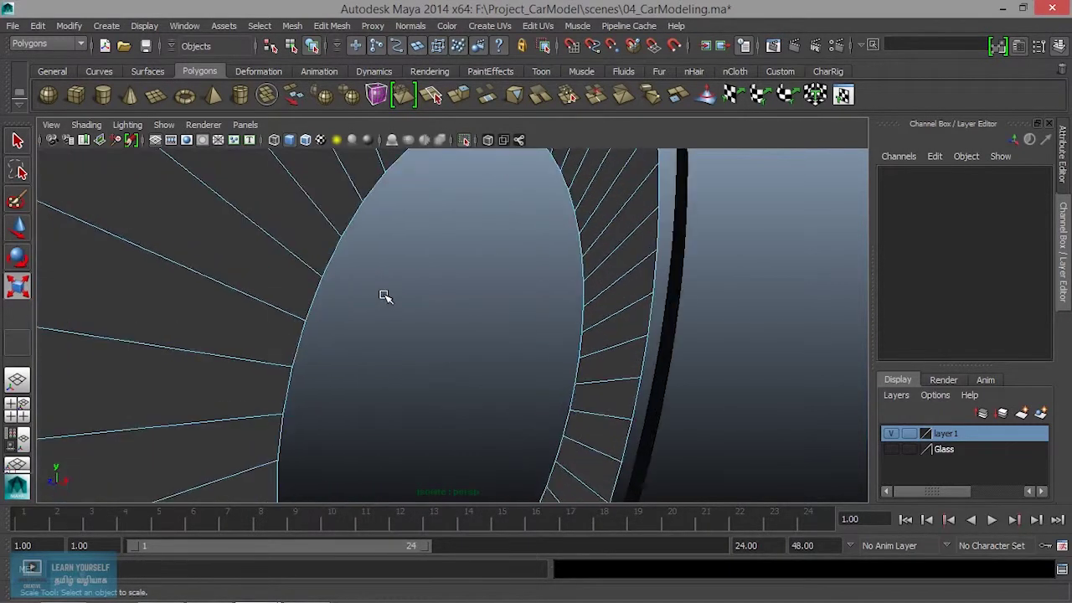
left_click(331, 261)
mouse_move(328, 270)
left_mouse_down("alt")
mouse_move(227, 260)
mouse_move(413, 334)
left_mouse_up("alt")
double_click(416, 343)
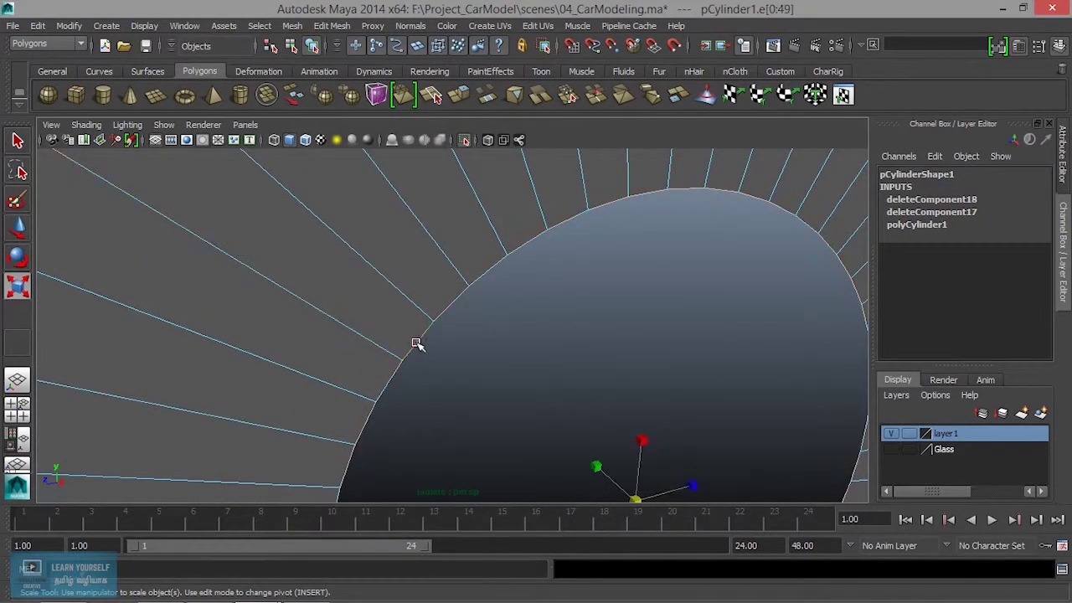
key("f")
mouse_move(454, 378)
left_mouse_down("alt")
mouse_move(531, 379)
mouse_move(539, 409)
mouse_move(536, 376)
mouse_move(558, 393)
mouse_move(455, 377)
mouse_move(424, 390)
mouse_move(436, 376)
left_mouse_up("alt")
key("w")
scroll(591, 395, "down", 3)
scroll(455, 378, "up", 3)
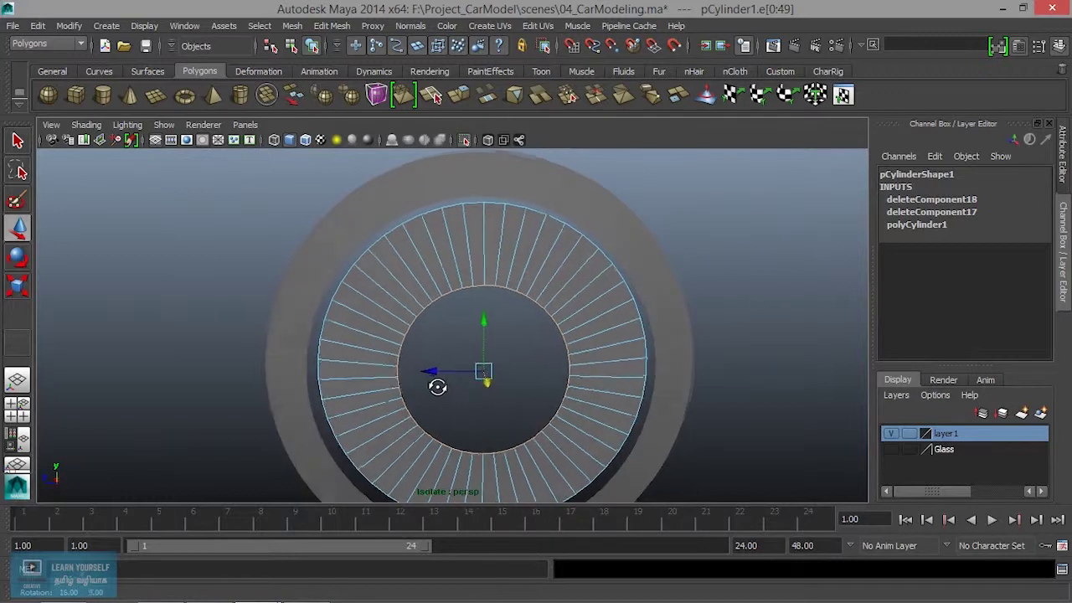
Return the tire pipe to Object Mode and add a new polygon cylinder, pCylinder2.
left_click(560, 184)
right_click_drag(560, 184, 615, 167)
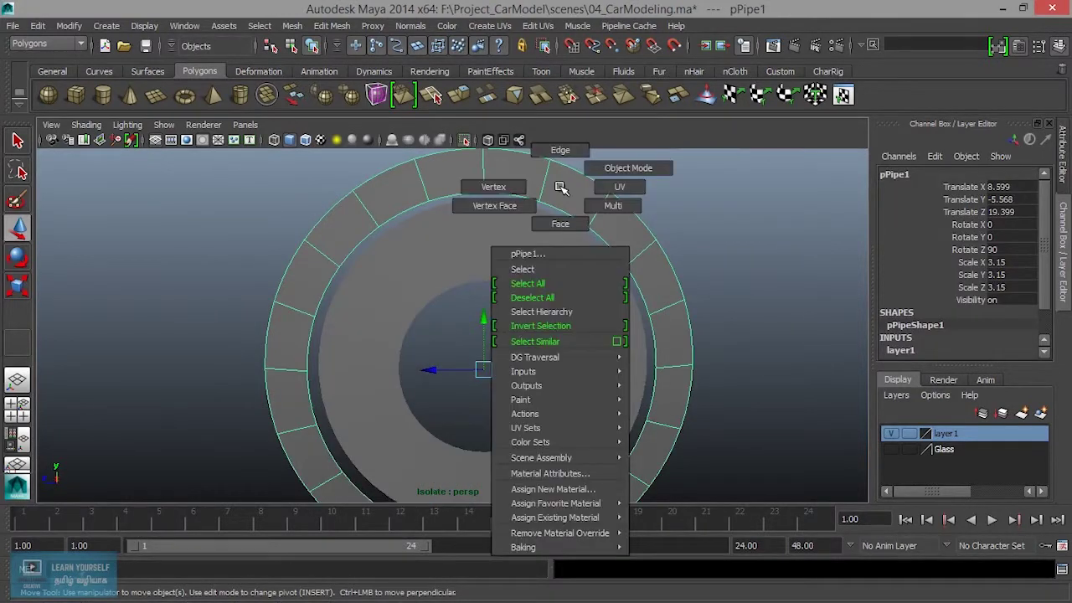
scroll(557, 232, "down", 2)
scroll(558, 184, "up", 2)
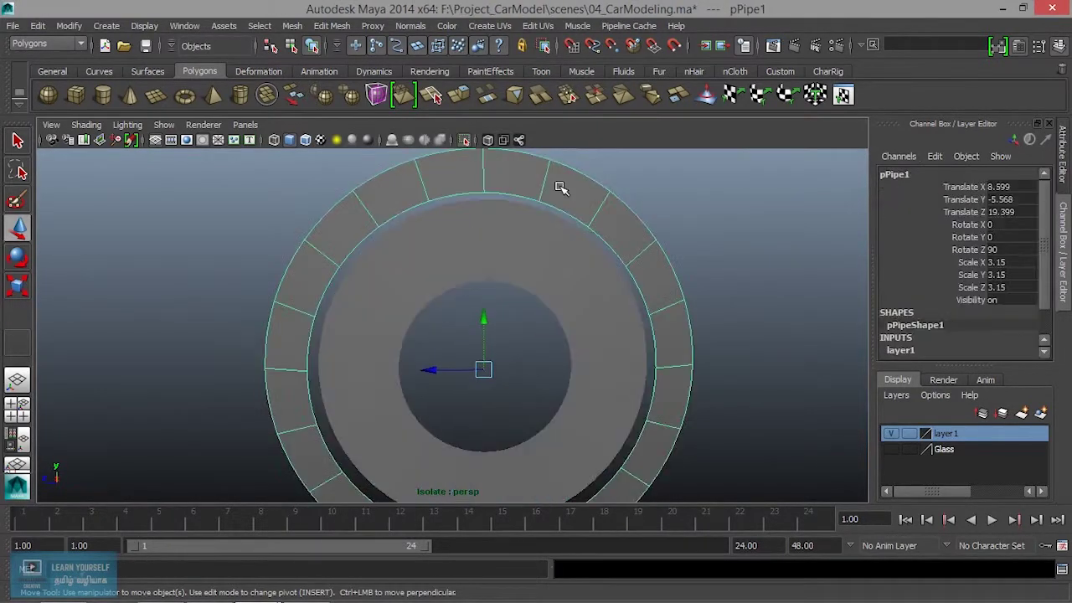
right_click_drag(559, 185, 607, 165)
scroll(571, 241, "down", 3)
left_click_drag(394, 282, 478, 289, "alt")
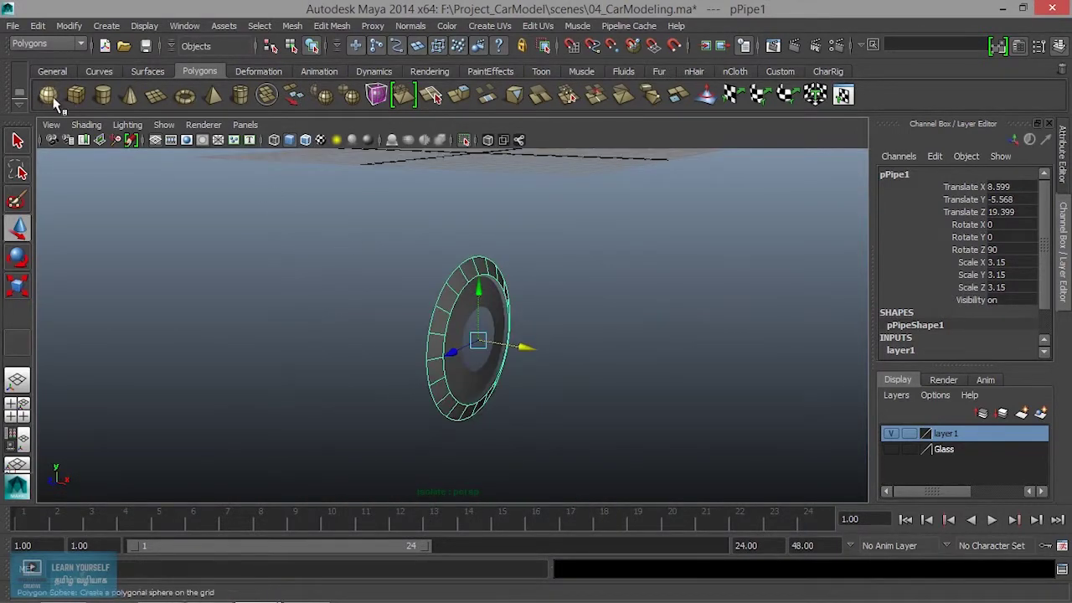
left_click(103, 95)
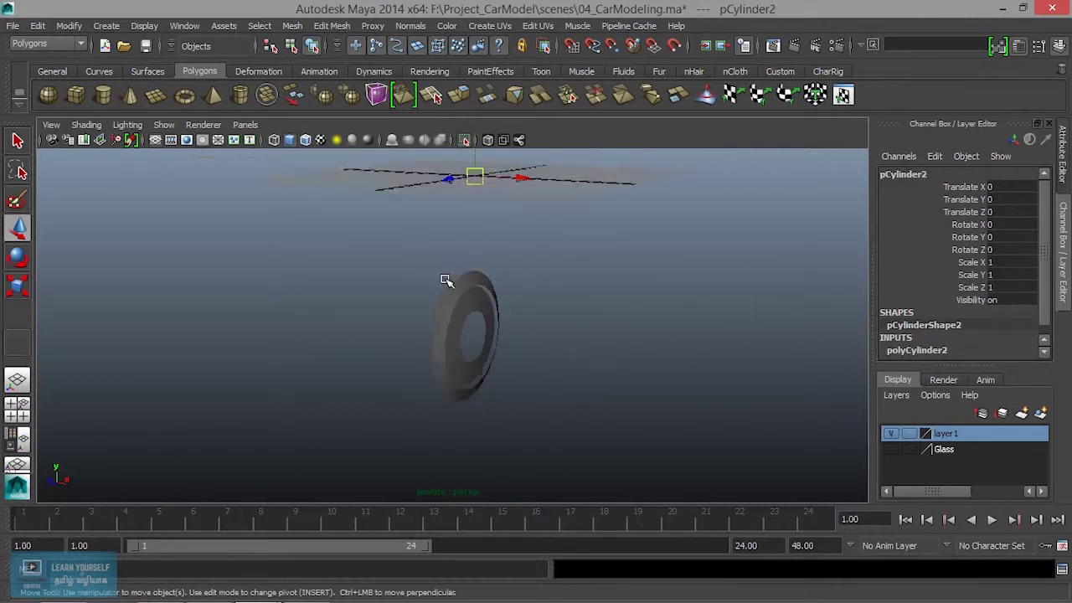
Add the new cylinder to the isolated view and frame it.
left_click_drag(473, 268, 469, 207, "alt")
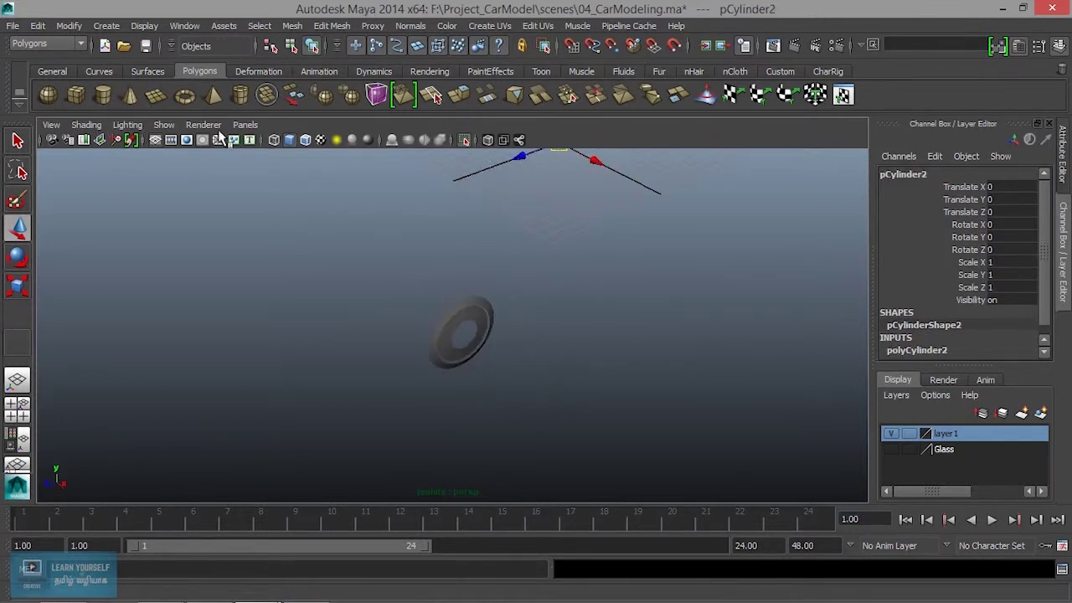
left_click(164, 125)
mouse_move(195, 22)
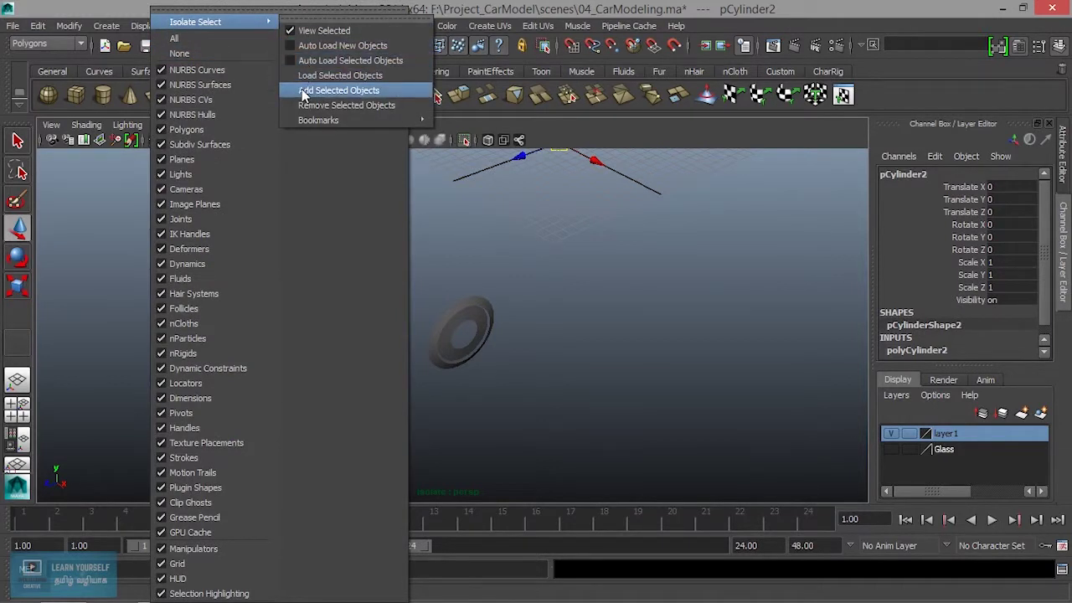
left_click(307, 90)
mouse_move(418, 201)
left_mouse_down("alt")
mouse_move(507, 240)
mouse_move(406, 298)
mouse_move(472, 371)
left_mouse_up("alt")
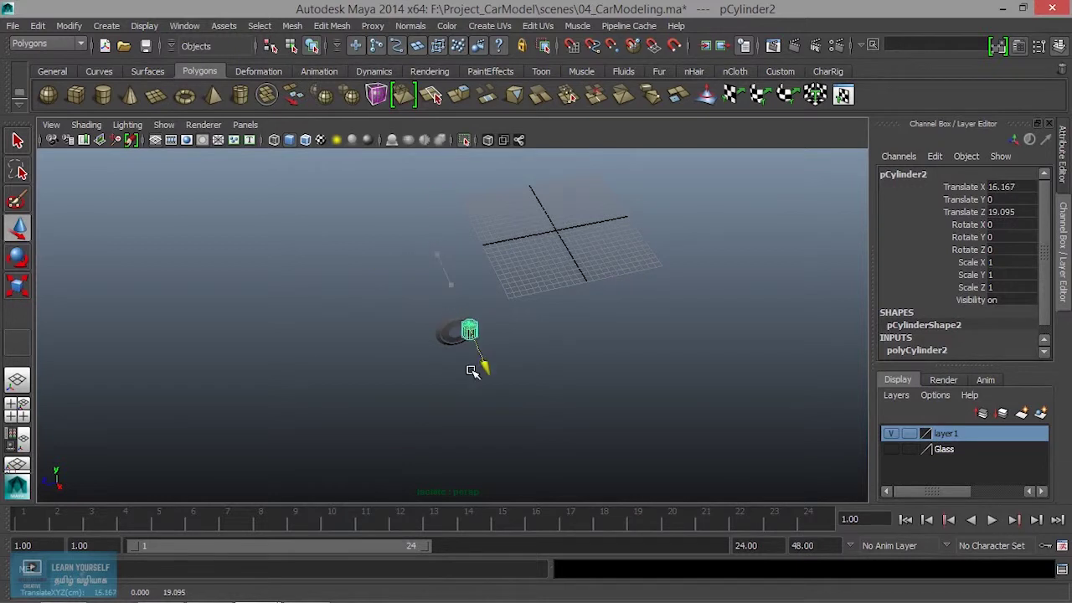
key("f")
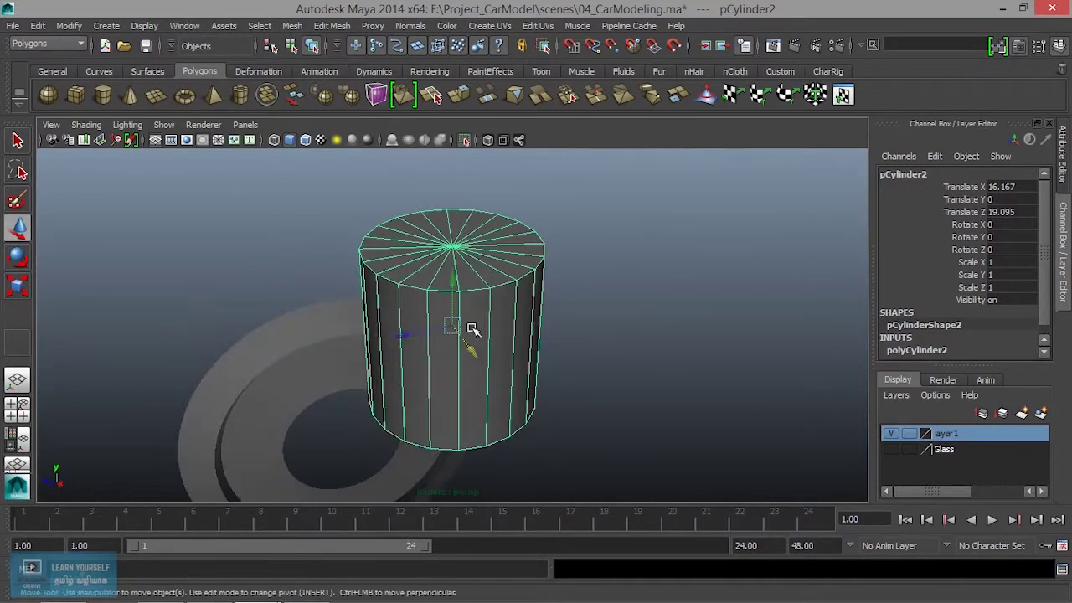
Move the cylinder into the wheel centre and rotate it 90° on Z.
left_click_drag(406, 338, 325, 325)
mouse_move(341, 282)
left_mouse_down()
mouse_move(354, 408)
mouse_move(371, 391)
left_mouse_up()
key("space")
key("space")
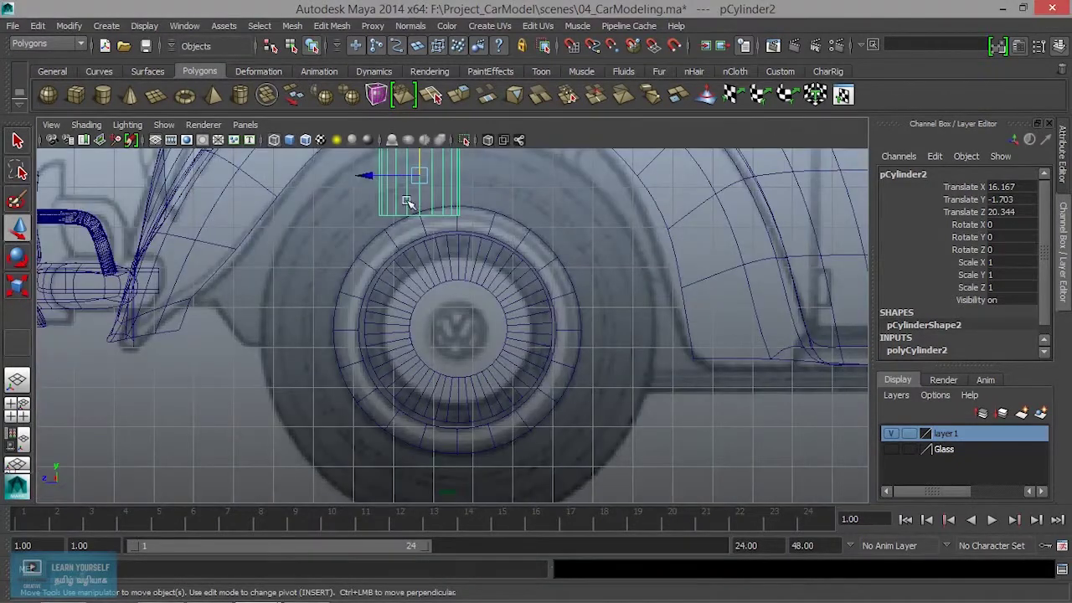
mouse_move(418, 176)
left_mouse_down()
mouse_move(464, 327)
mouse_move(601, 321)
left_mouse_up()
key("e")
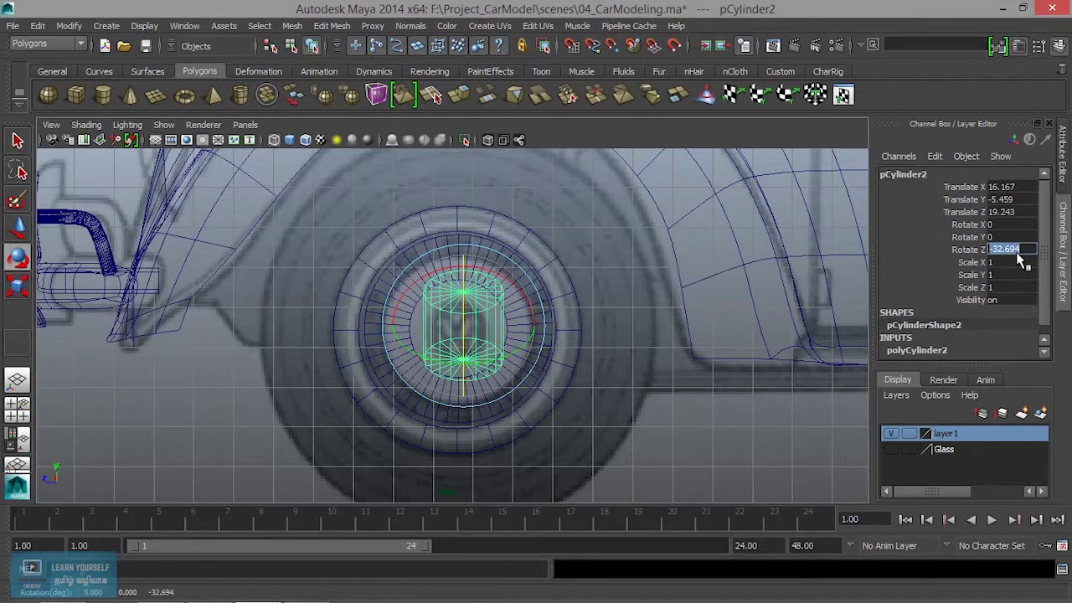
type("90")
key("Return")
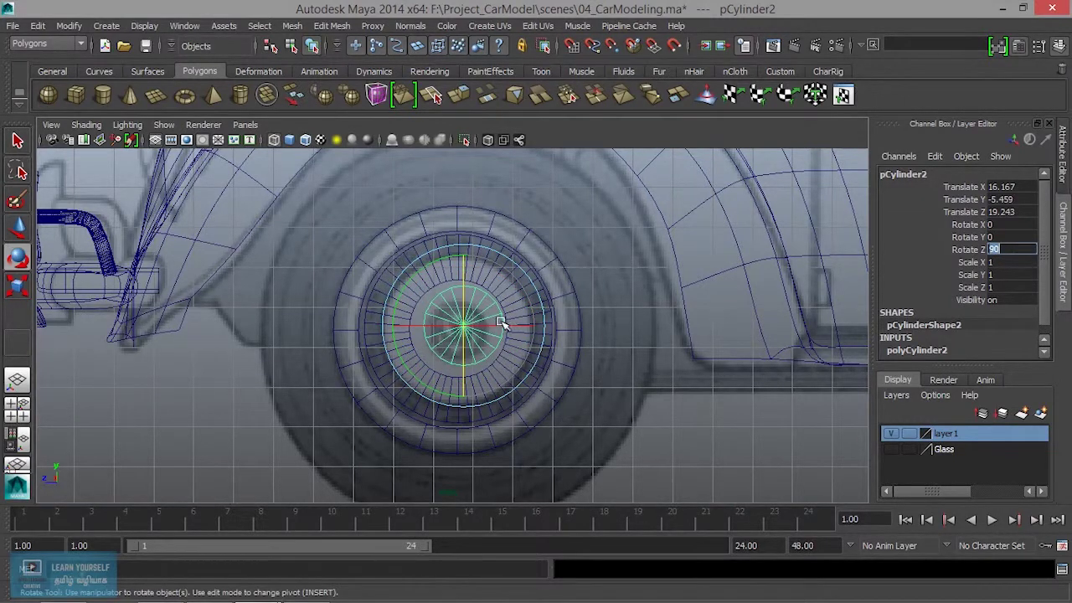
scroll(645, 369, "up", 2)
Scale the cylinder uniformly to about 5.13 so it covers the tire.
key("w")
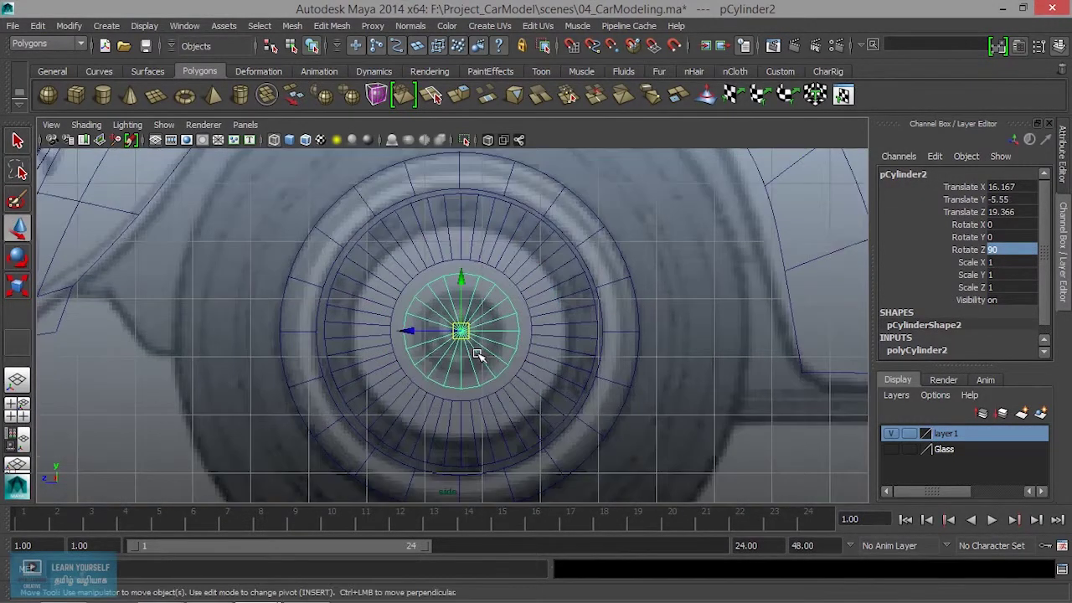
key("r")
mouse_move(461, 331)
left_mouse_down()
mouse_move(647, 379)
mouse_move(742, 387)
left_mouse_up()
scroll(665, 369, "down", 2)
scroll(665, 369, "down", 2)
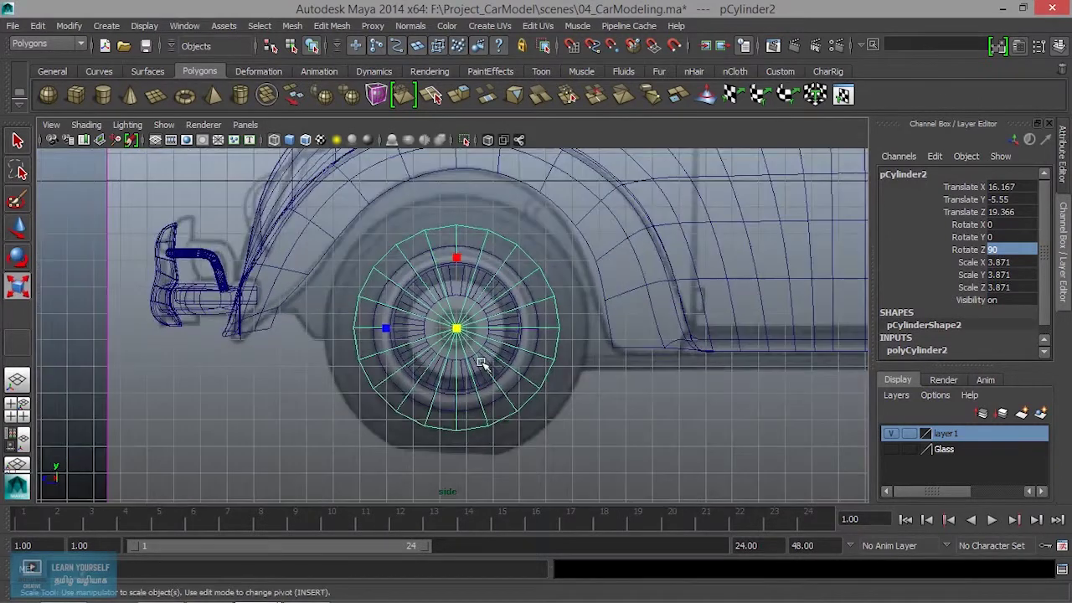
left_click_drag(462, 333, 519, 346)
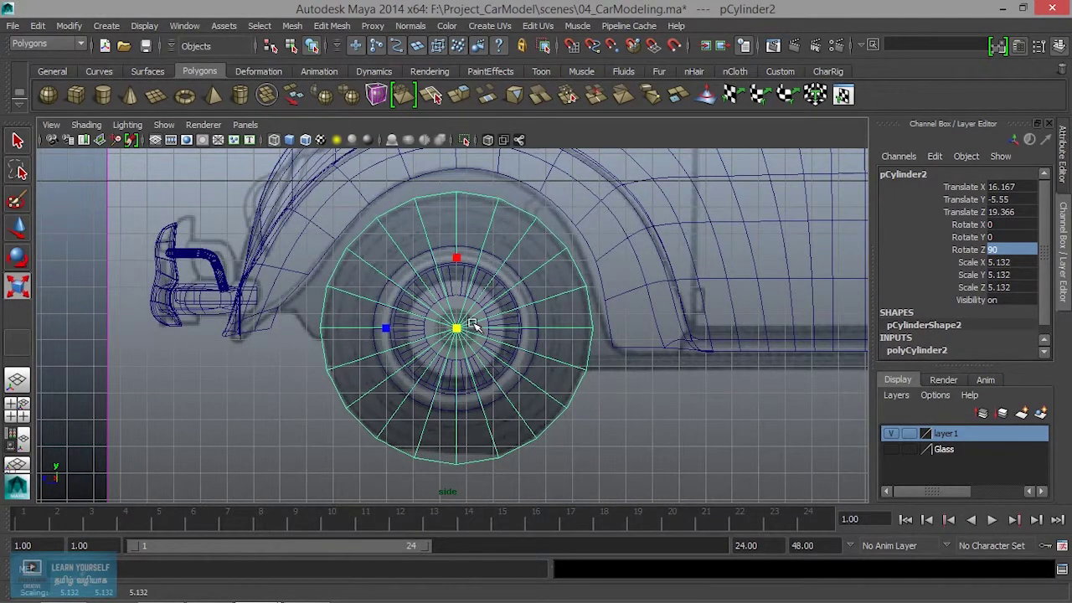
scroll(938, 314, "down", 1)
left_click(934, 343)
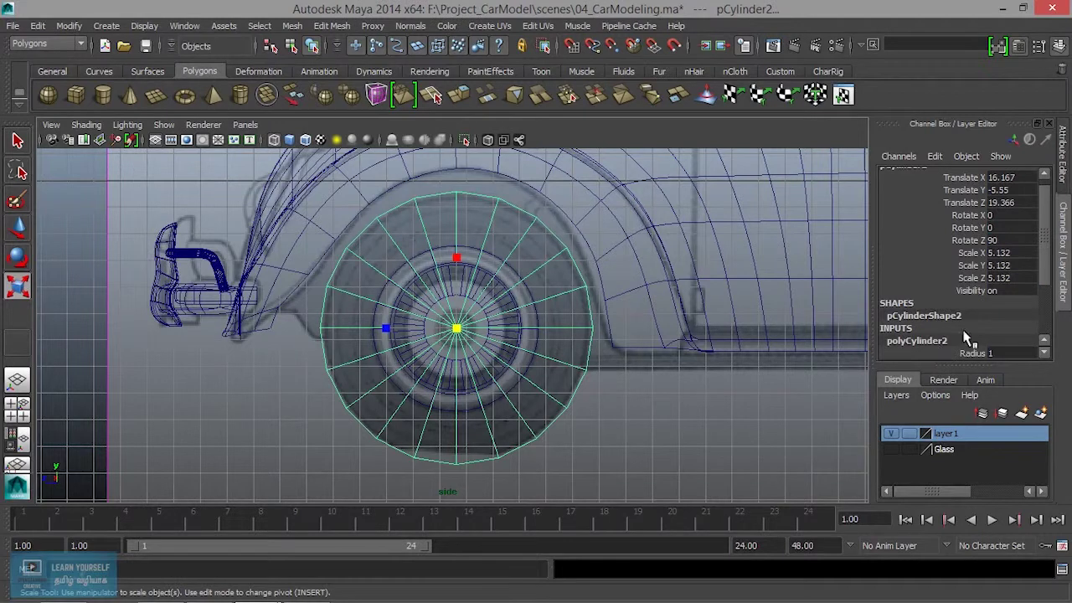
Set the cylinder's Subdivisions Caps to 3.
scroll(969, 337, "down", 3)
left_click(952, 316)
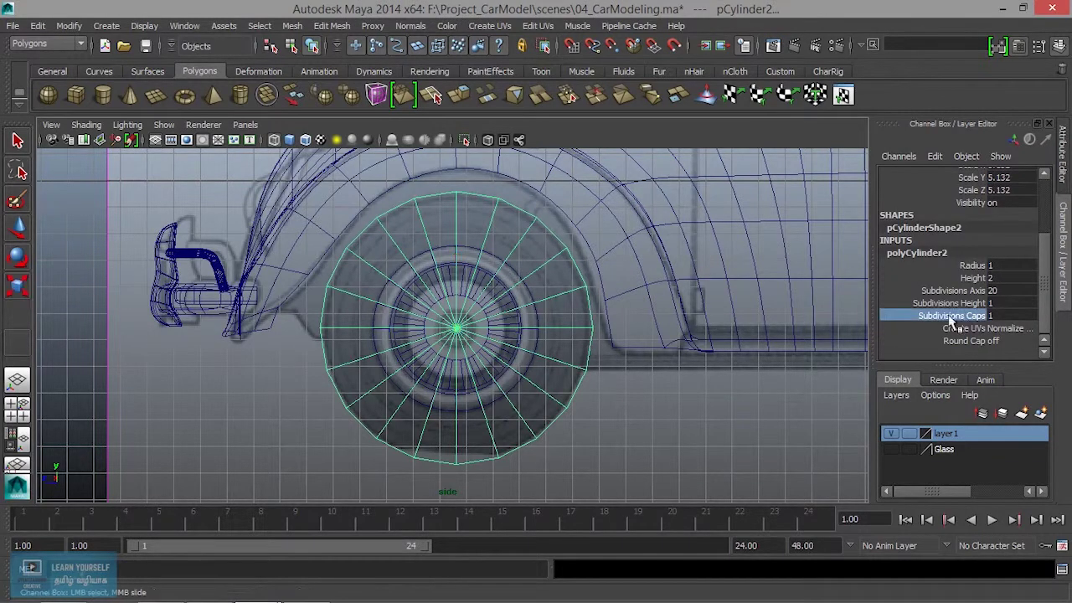
middle_click_drag(584, 350, 591, 347)
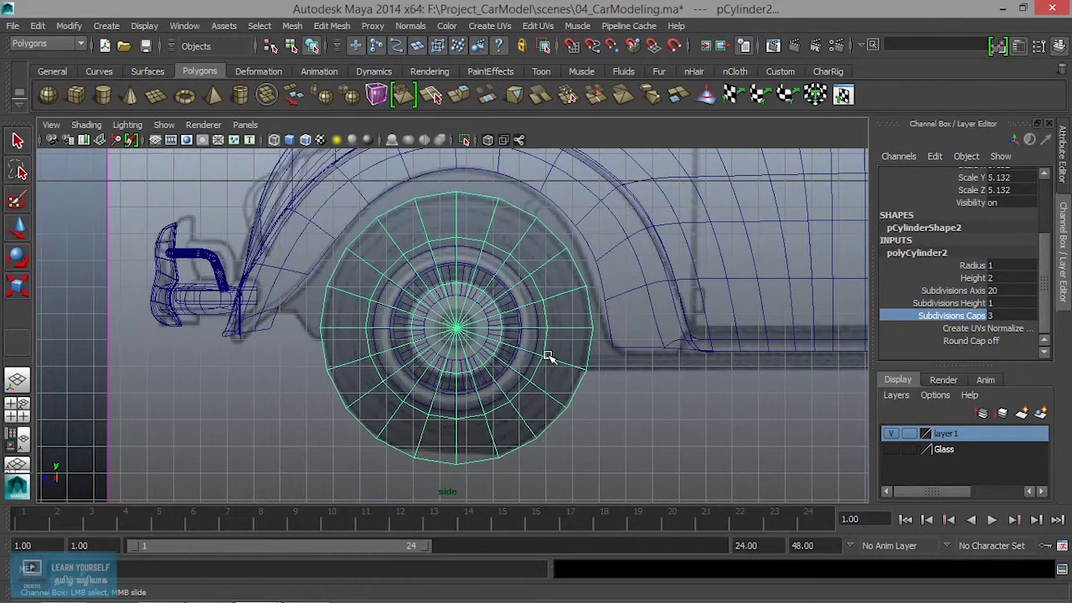
scroll(546, 355, "up", 2)
scroll(563, 252, "up", 2)
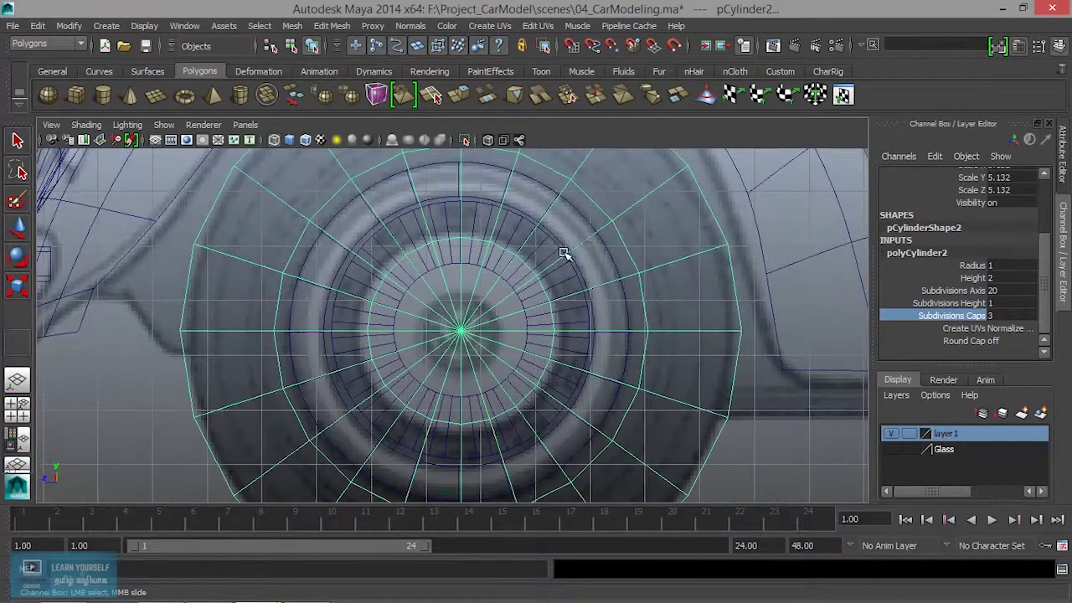
Select two neighbouring edges of the cylinder's cap ring in edge mode.
right_click_drag(597, 207, 596, 174)
left_click(591, 202)
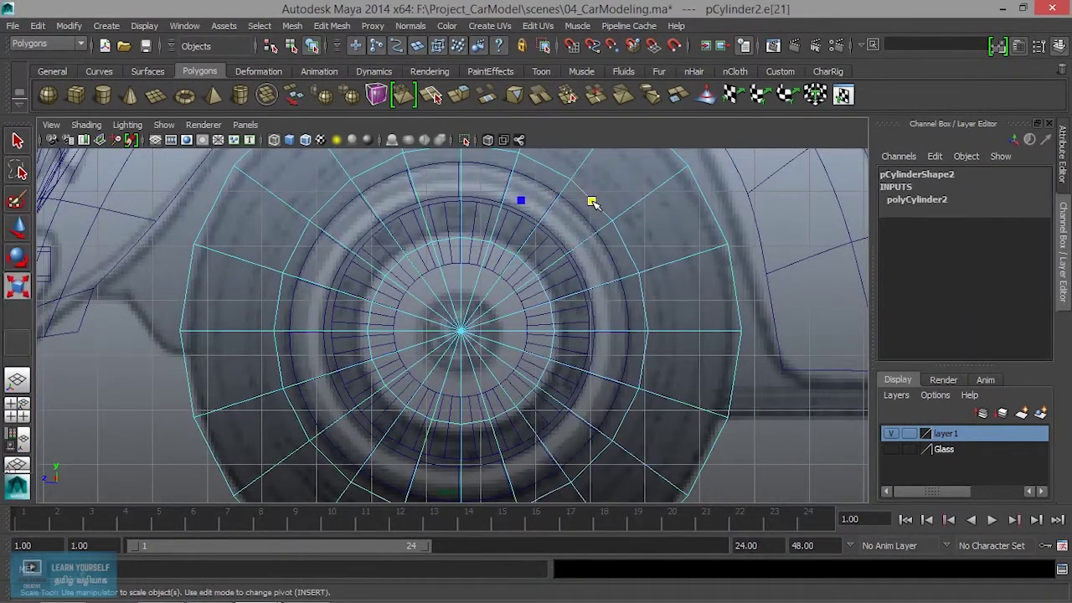
left_click(627, 239, "shift")
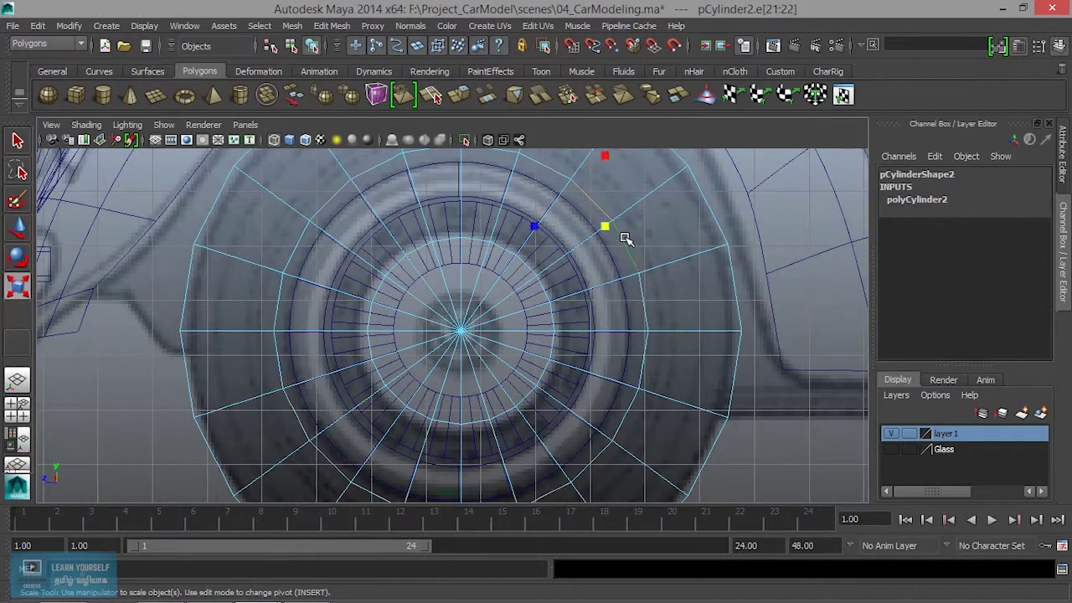
key("space")
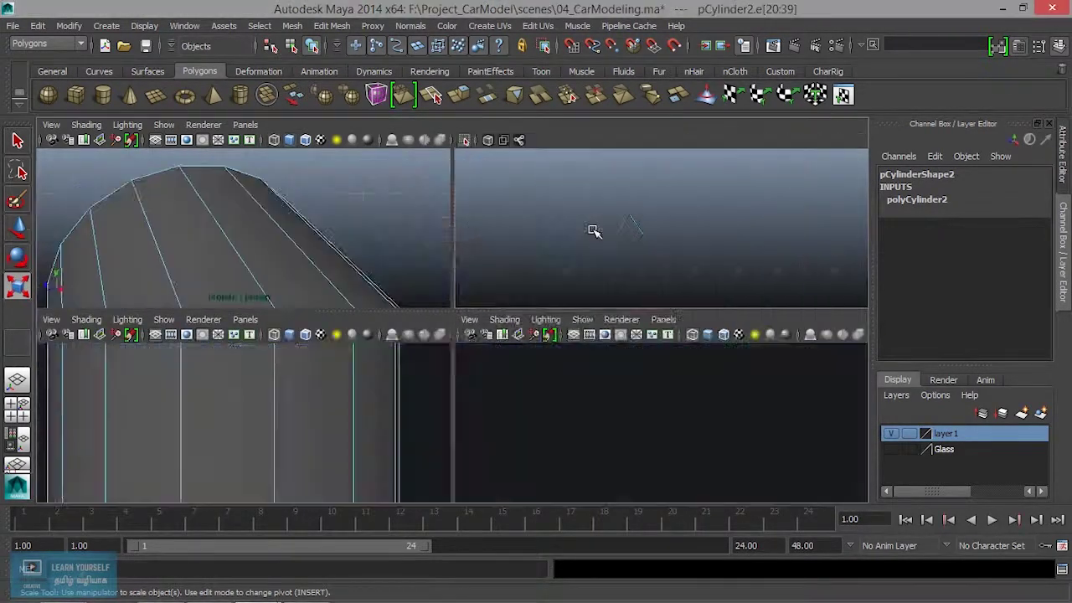
key("space")
mouse_move(413, 371)
left_mouse_down("alt")
mouse_move(674, 373)
mouse_move(650, 175)
mouse_move(593, 327)
mouse_move(586, 294)
left_mouse_up("alt")
mouse_move(493, 377)
left_mouse_down("alt")
mouse_move(397, 388)
mouse_move(575, 376)
mouse_move(525, 366)
left_mouse_up("alt")
Shrink the selected cap edge ring slightly toward the centre in the front view.
key("space")
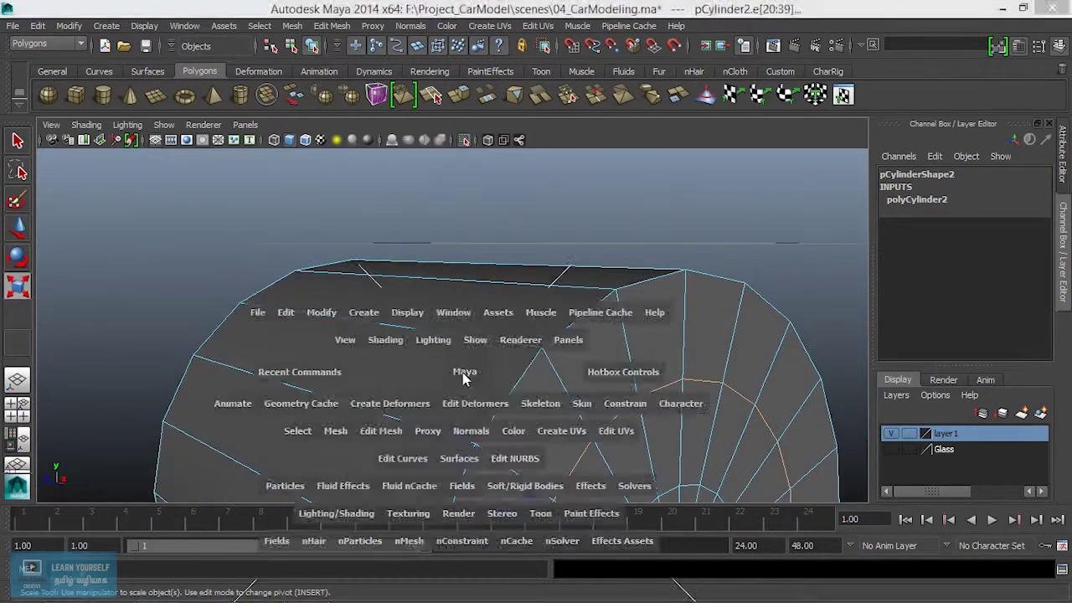
key("space")
left_click_drag(460, 331, 419, 345)
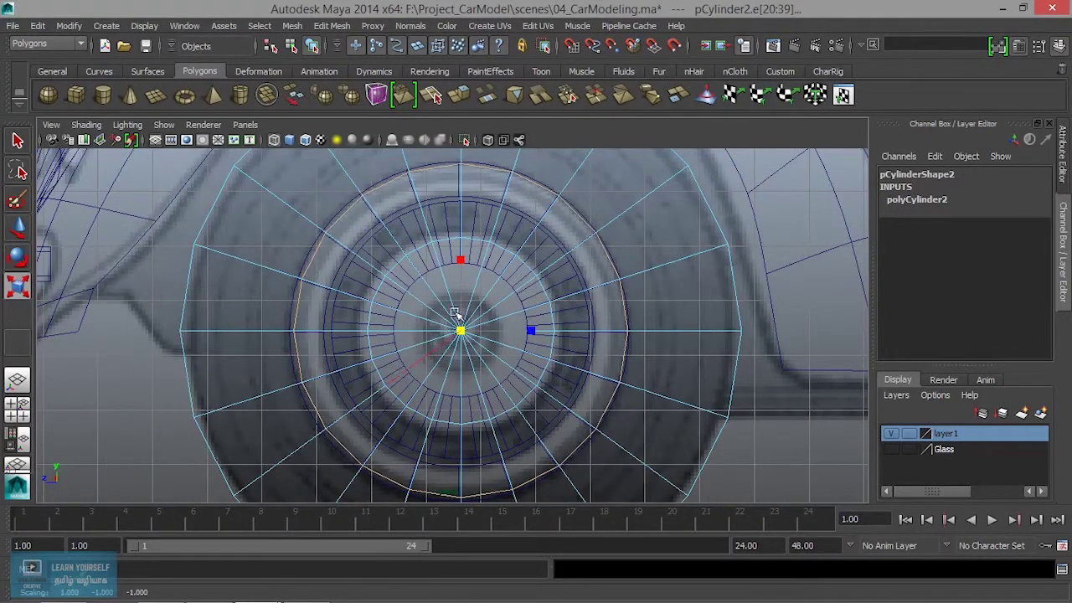
scroll(531, 285, "down", 3)
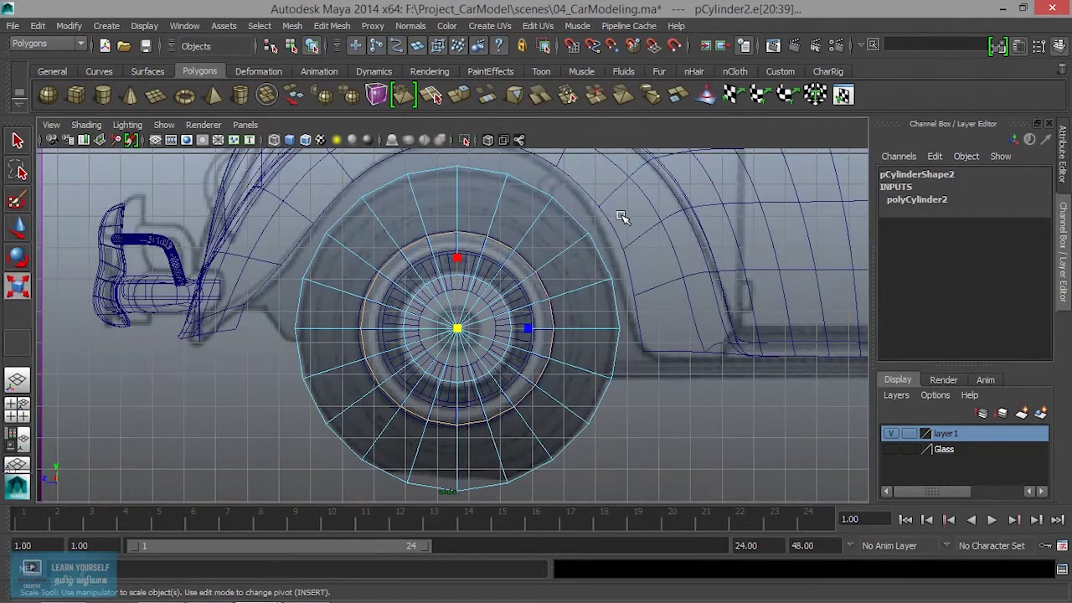
key("space")
right_click_drag(627, 235, 694, 209)
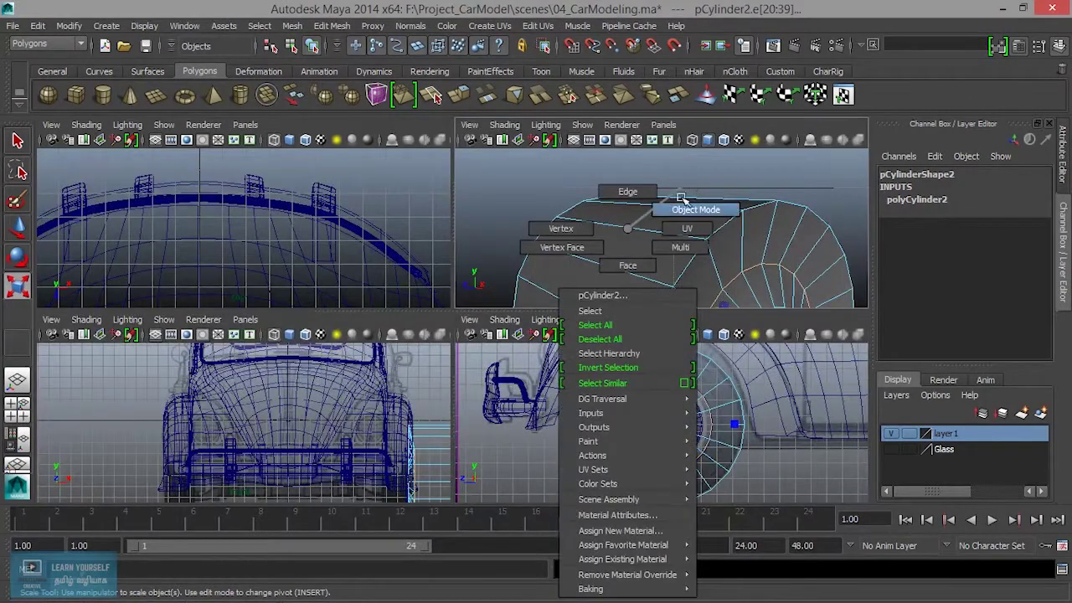
Select the cylinder and move it left over the car's wheel in the front view.
left_click(649, 265)
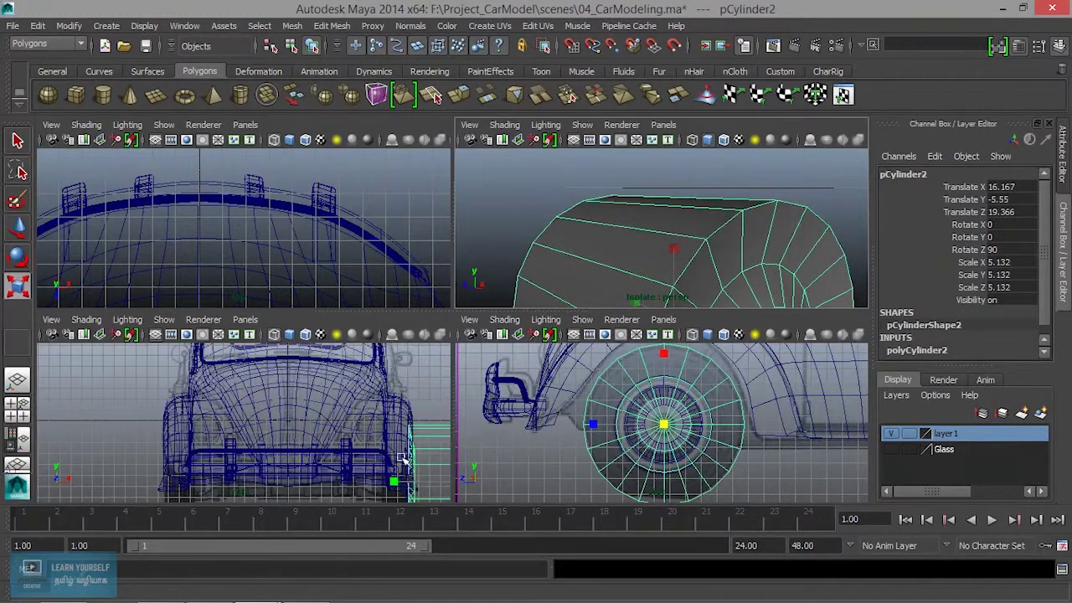
key("space")
middle_click_drag(638, 439, 423, 406, "alt")
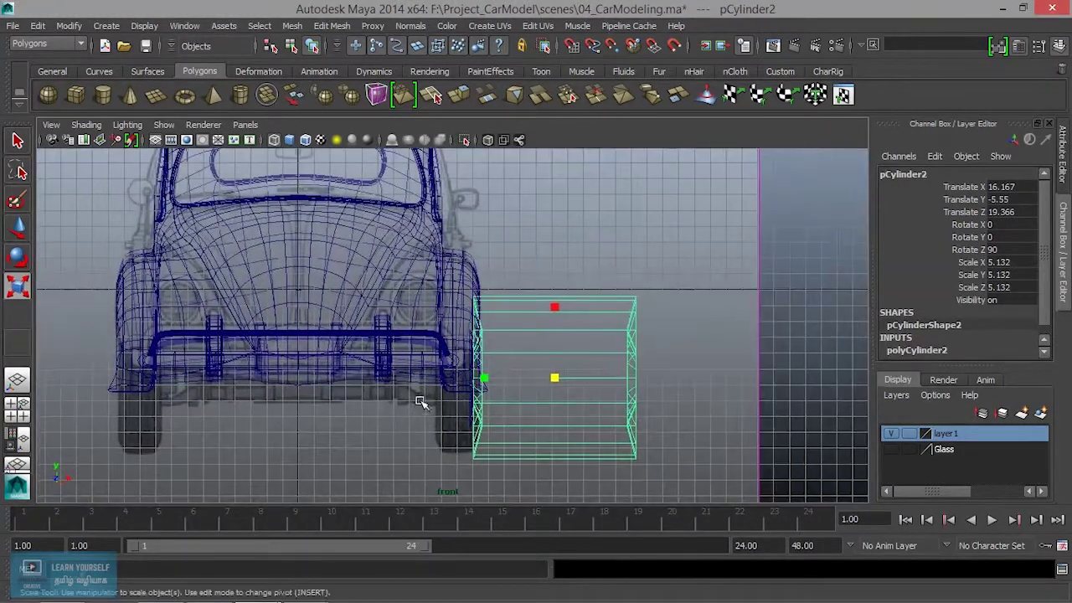
key("w")
mouse_move(612, 381)
left_mouse_down()
mouse_move(490, 378)
mouse_move(514, 383)
left_mouse_up()
Narrow the cylinder to Scale Y 1.639 and align it at Translate X 9.882.
key("r")
left_click_drag(392, 378, 436, 379)
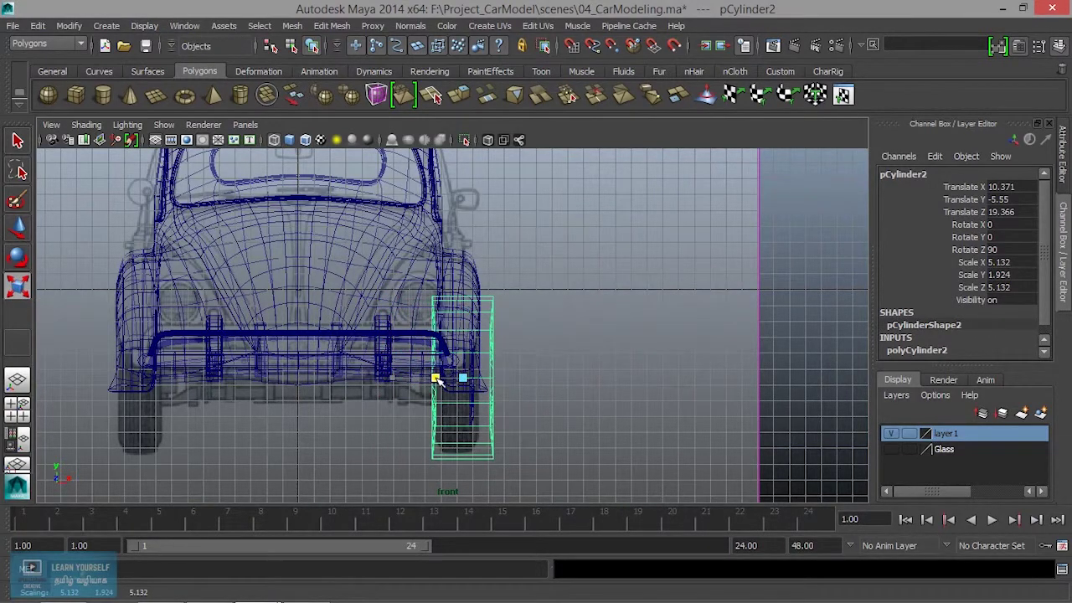
left_click_drag(436, 379, 455, 377)
key("w")
scroll(442, 388, "up", 2)
scroll(444, 390, "up", 2)
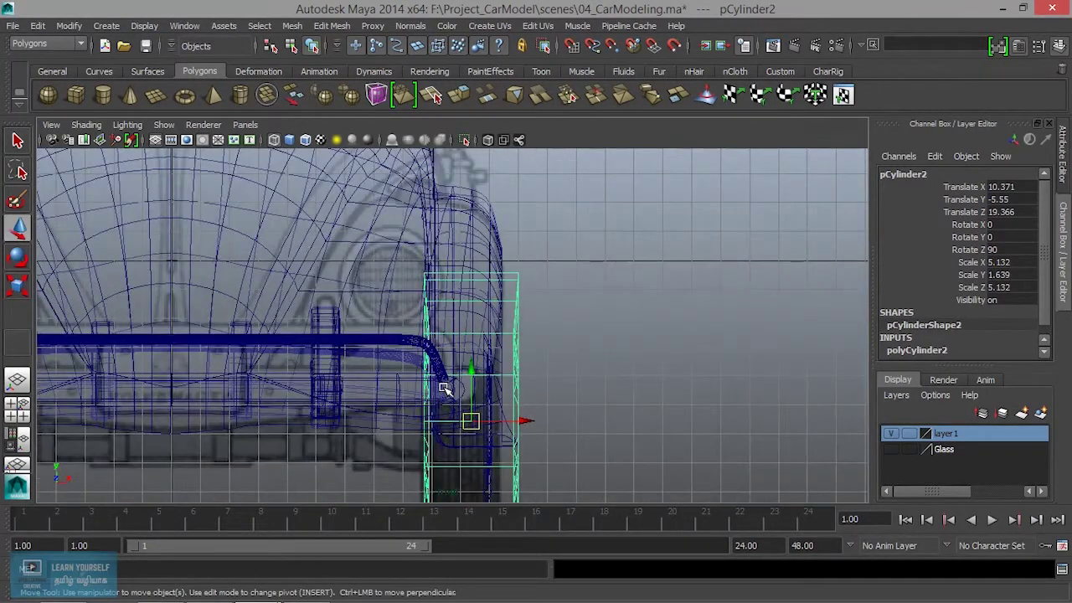
left_click_drag(517, 416, 512, 425)
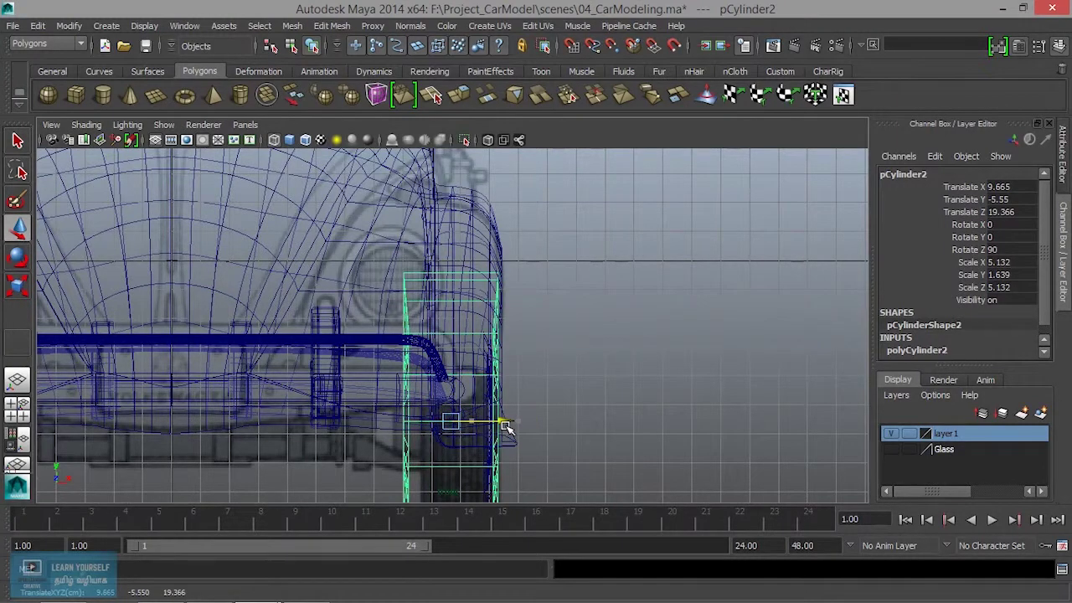
scroll(507, 422, "down", 2)
scroll(503, 385, "down", 2)
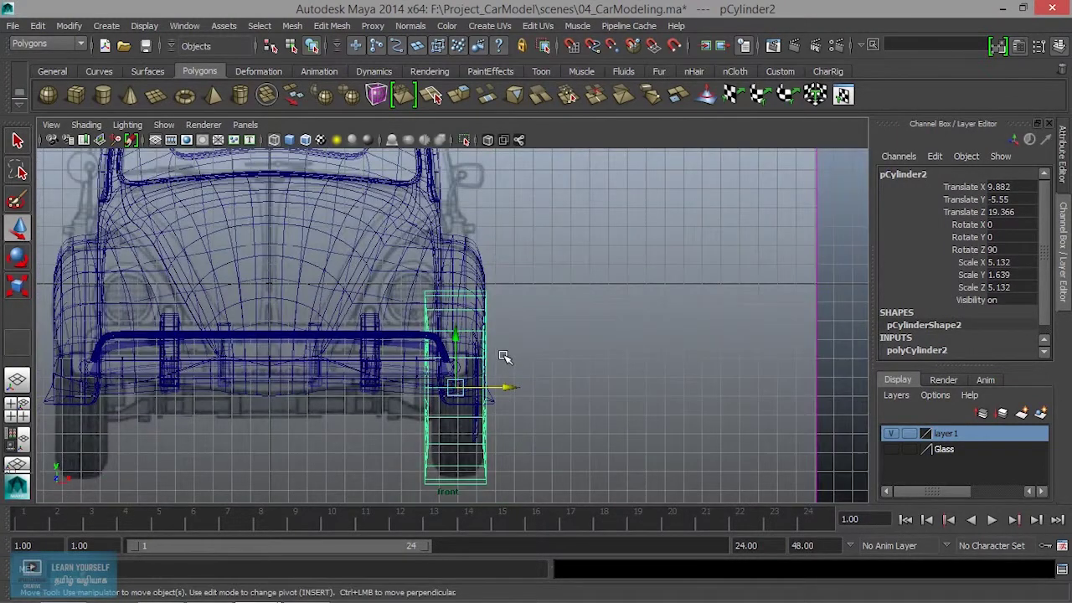
Orbit the perspective view to face the cylinder's end cap.
key("space")
key("space")
left_click_drag(454, 345, 500, 247, "alt")
scroll(600, 323, "up", 2)
mouse_move(600, 323)
left_mouse_down("alt")
mouse_move(603, 279)
mouse_move(524, 251)
mouse_move(492, 297)
left_mouse_up("alt")
right_click_drag(520, 228, 521, 265)
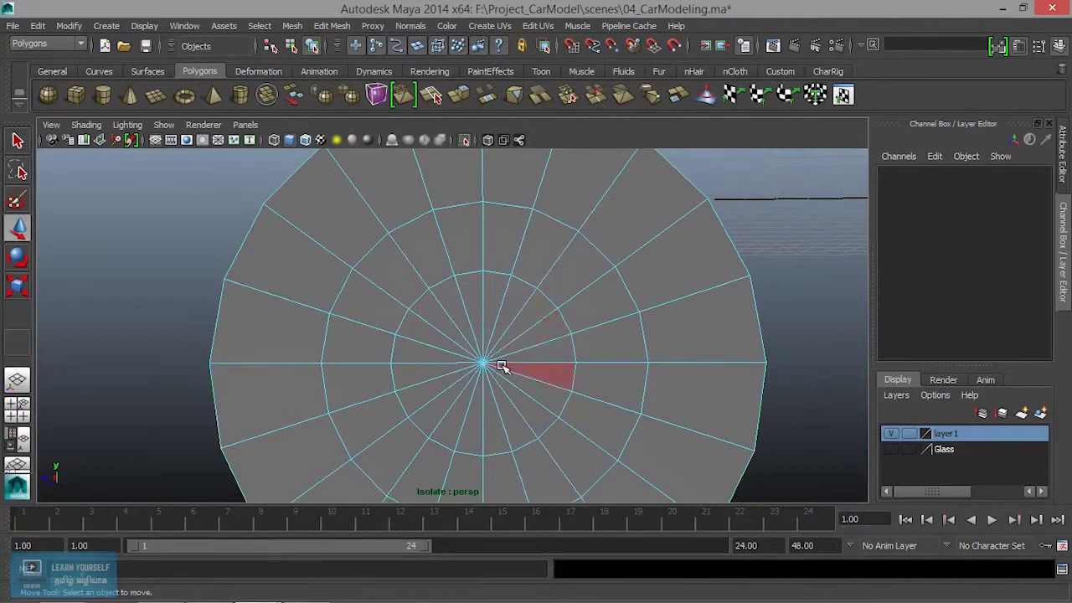
scroll(493, 377, "down", 3)
left_click_drag(493, 377, 497, 366, "alt")
key("4")
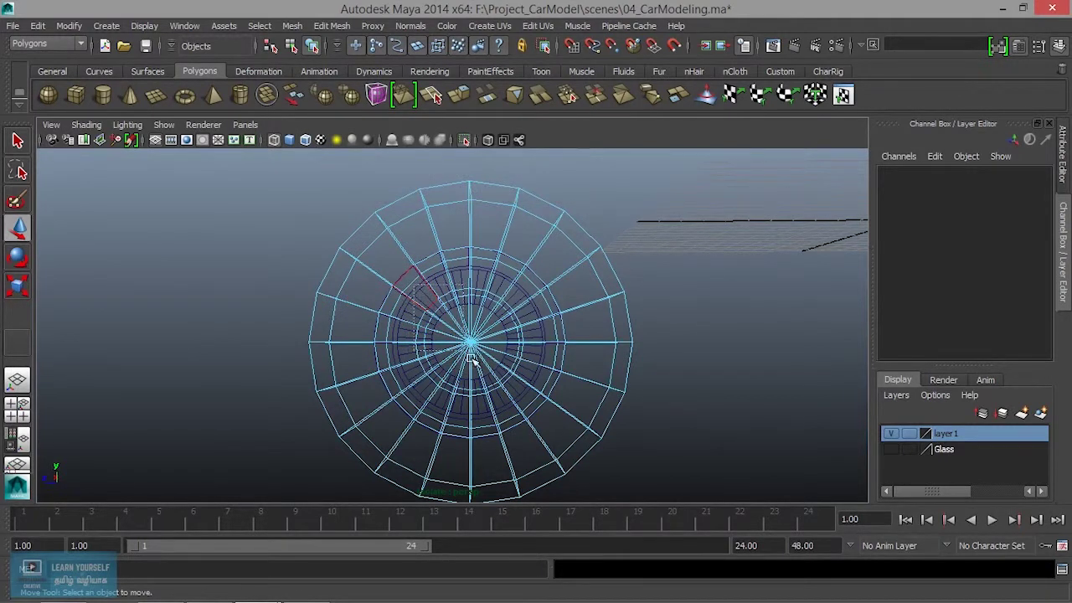
left_click_drag(533, 392, 536, 397)
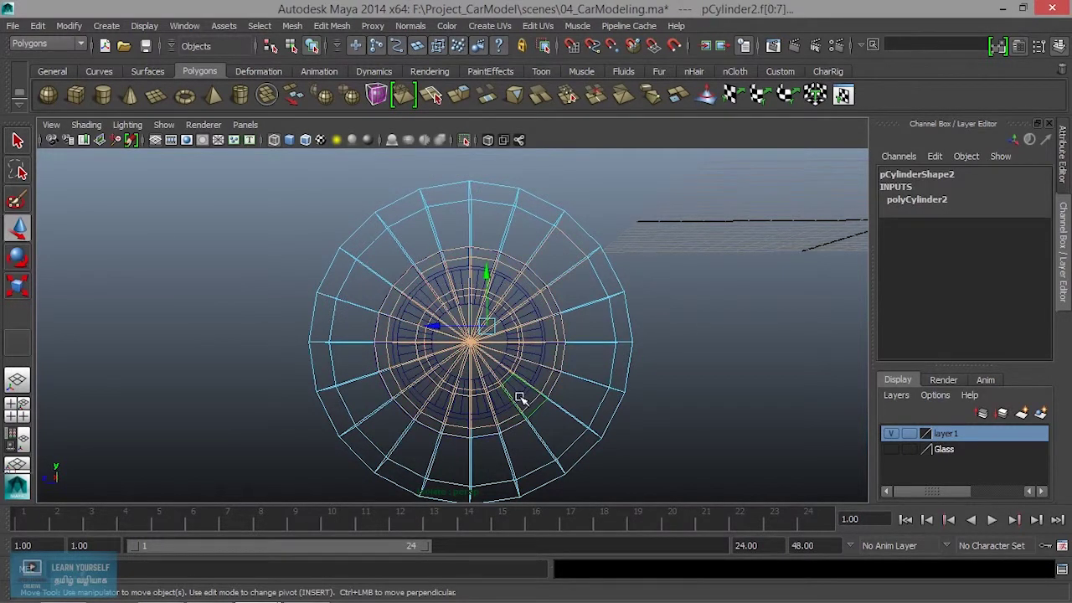
key("5")
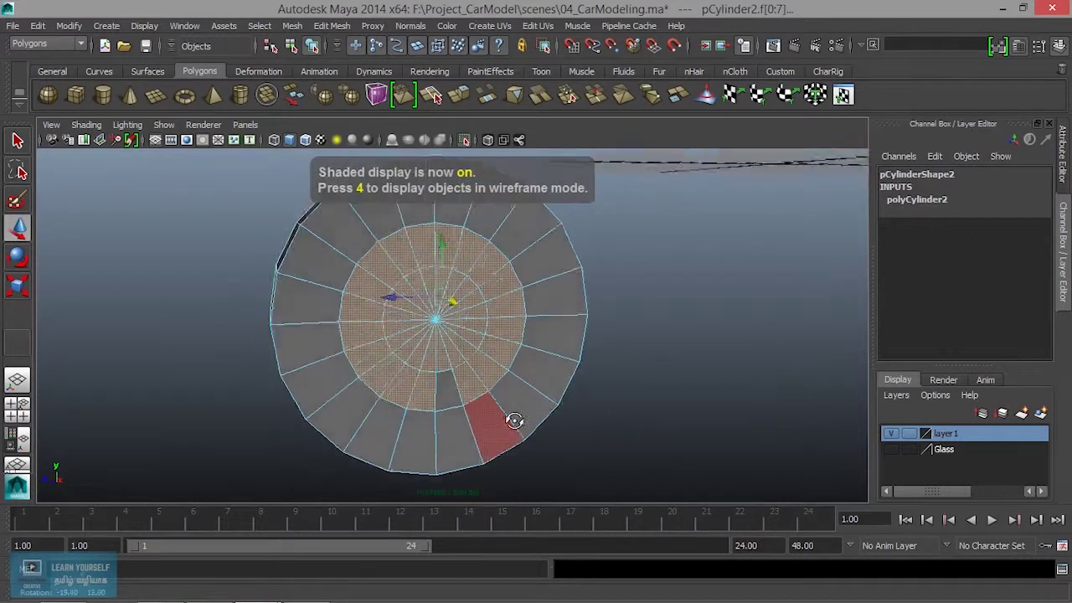
left_click(468, 404, "shift")
mouse_move(478, 426)
left_mouse_down("alt")
mouse_move(410, 431)
mouse_move(514, 349)
mouse_move(653, 350)
mouse_move(471, 232)
mouse_move(454, 375)
mouse_move(529, 330)
left_mouse_up("alt")
mouse_move(466, 359)
left_mouse_down("alt")
mouse_move(468, 393)
mouse_move(376, 280)
mouse_move(339, 281)
left_mouse_up("alt")
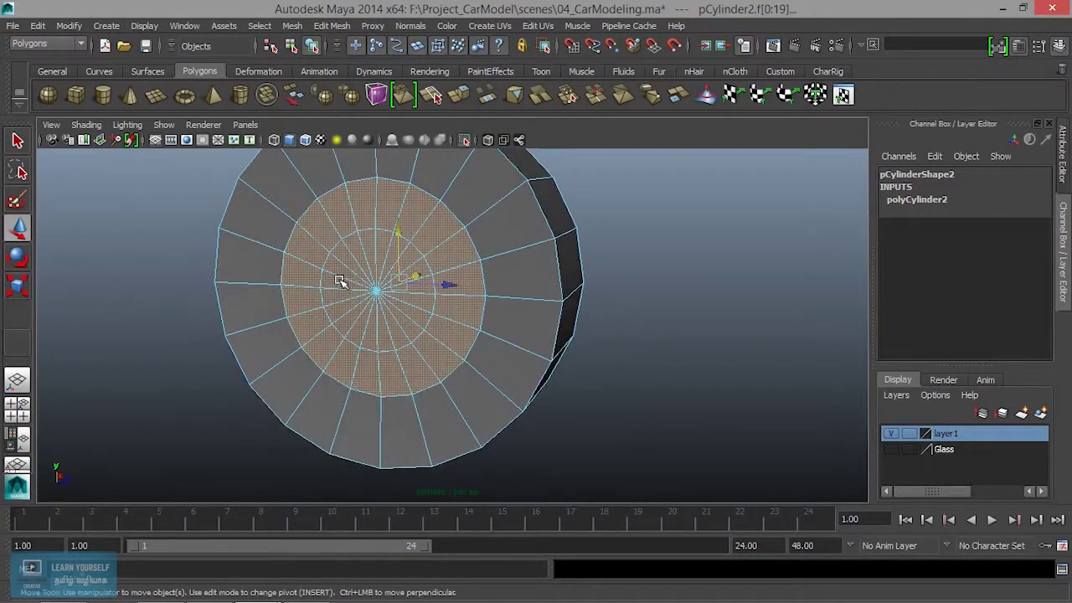
key("Delete")
mouse_move(388, 356)
left_mouse_down("alt")
mouse_move(437, 395)
mouse_move(329, 376)
mouse_move(209, 376)
mouse_move(474, 406)
mouse_move(461, 376)
mouse_move(440, 371)
mouse_move(342, 375)
mouse_move(471, 387)
mouse_move(471, 402)
mouse_move(366, 385)
left_mouse_up("alt")
left_click(340, 376)
key("ctrl+z")
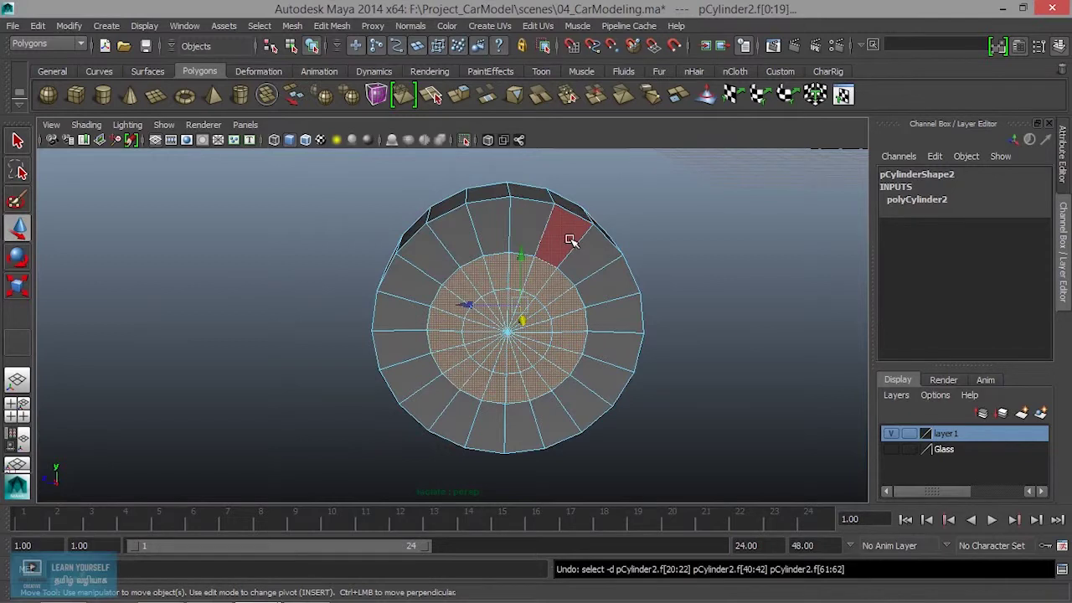
right_click_drag(569, 240, 617, 210)
left_click(555, 318)
left_click_drag(555, 318, 603, 322, "alt")
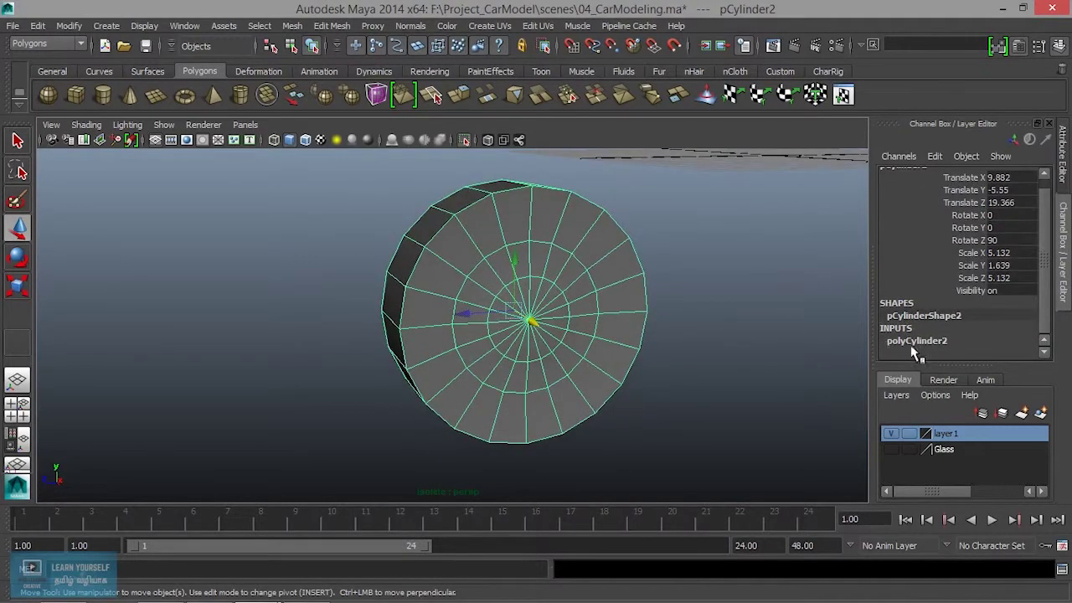
Raise the cylinder's Subdivisions Axis from 20 to 23.
left_click(916, 341)
scroll(951, 325, "down", 2)
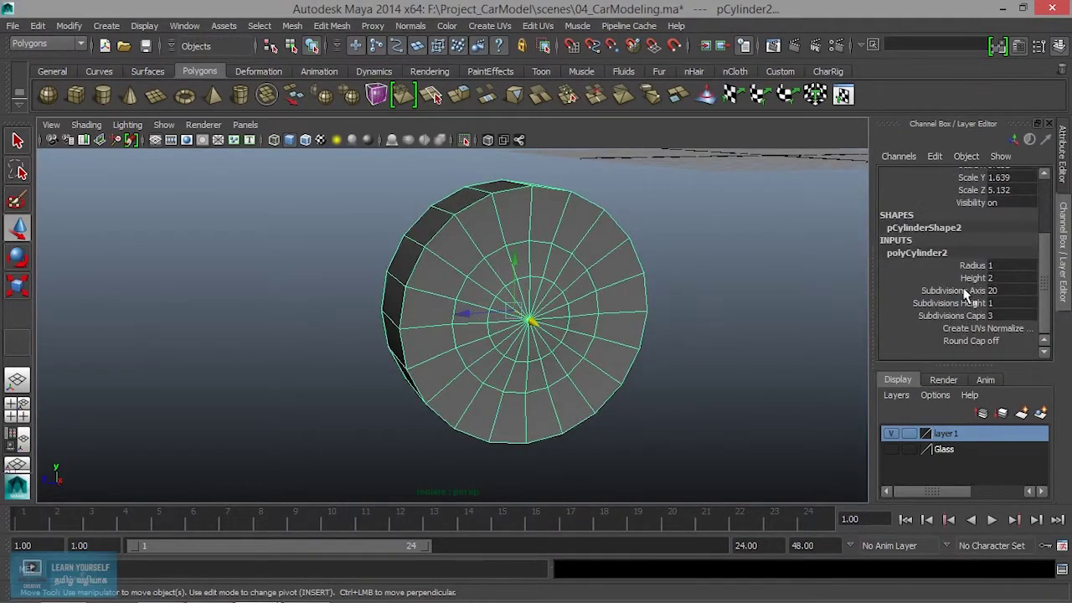
left_click(963, 290)
middle_click_drag(605, 352, 628, 352)
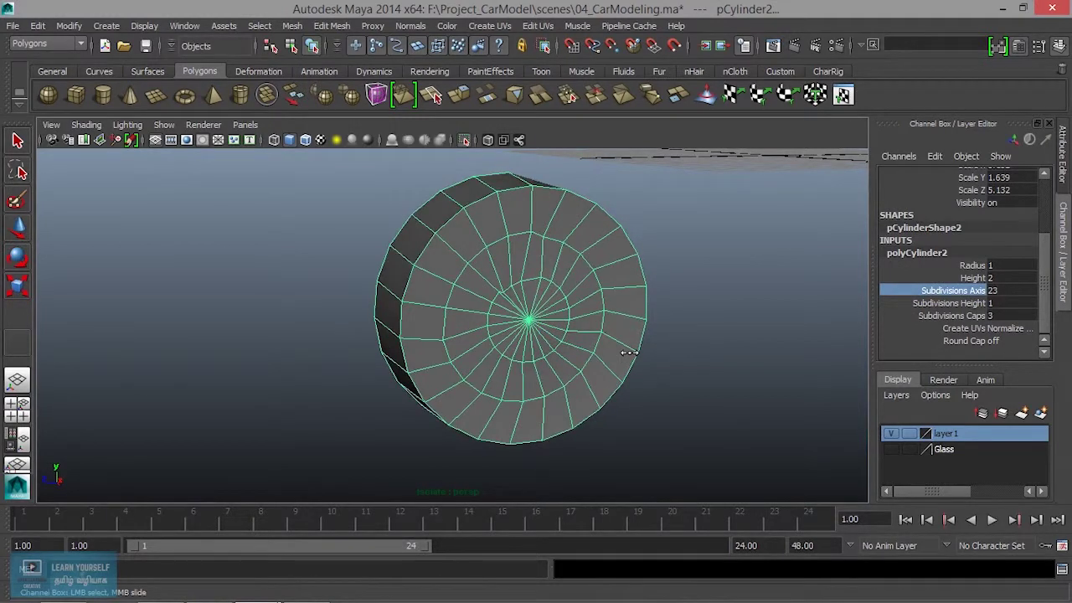
Undo the stray move, scale and edge selection, then reselect the whole cylinder.
left_click_drag(513, 323, 614, 335, "alt")
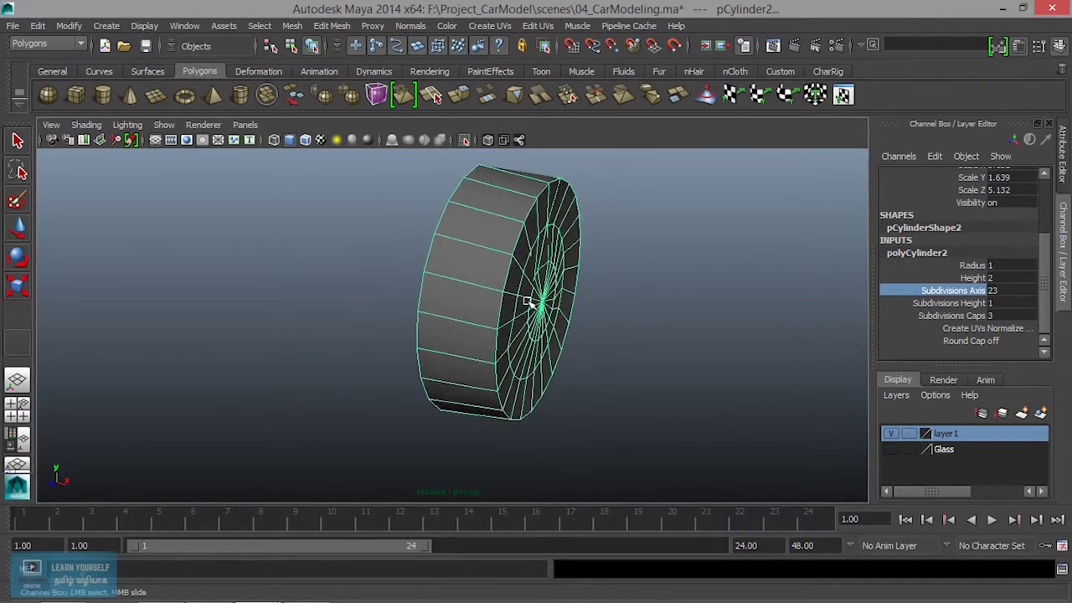
key("w")
left_click_drag(518, 303, 529, 303)
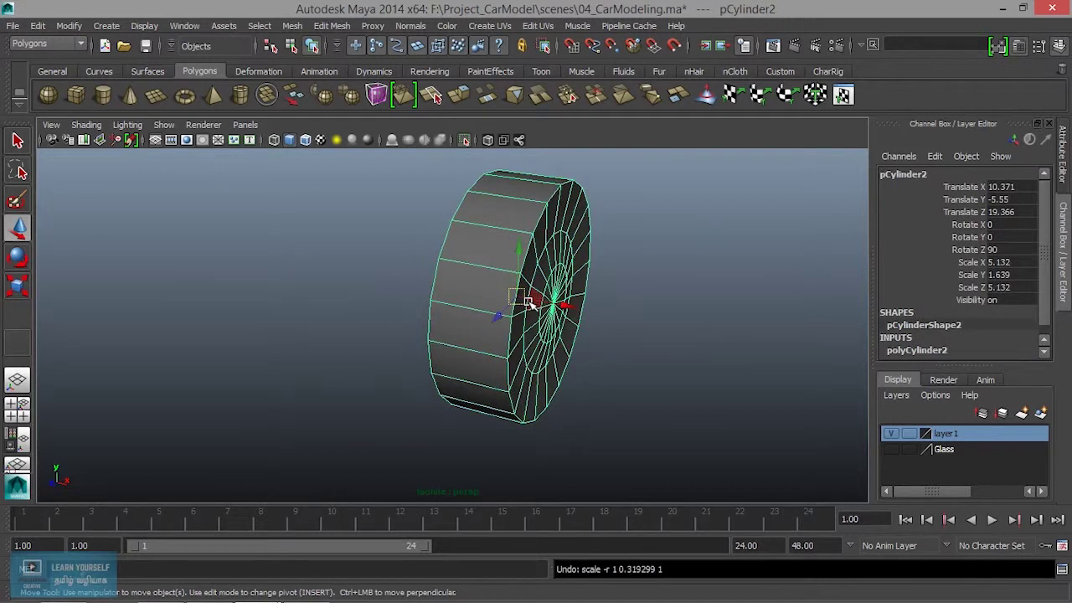
key("ctrl+z")
key("ctrl+z")
key("ctrl+z")
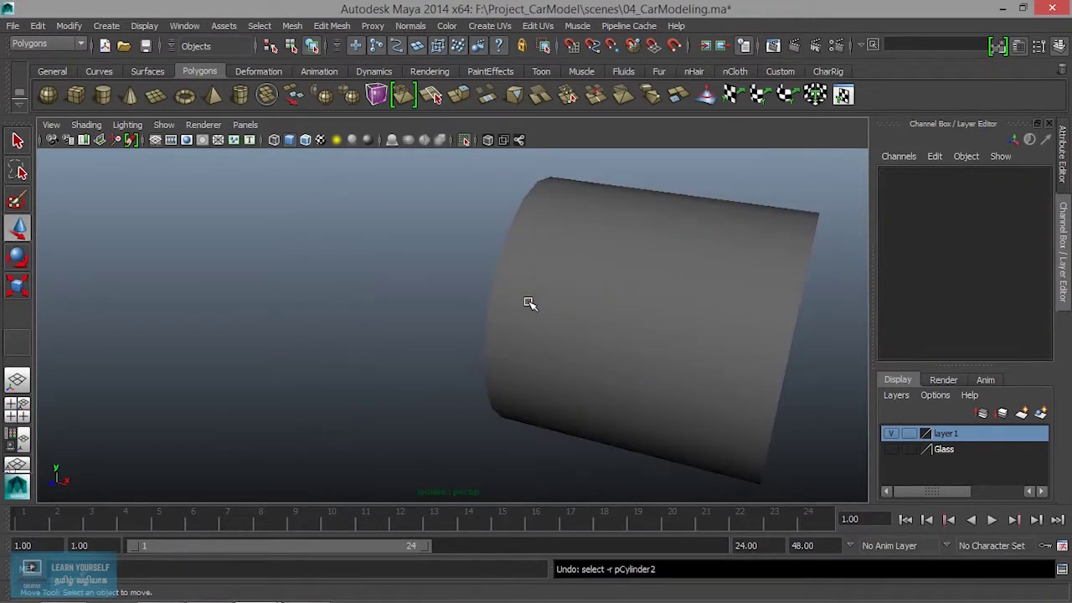
mouse_move(708, 371)
left_mouse_down("alt")
mouse_move(608, 346)
mouse_move(545, 304)
left_mouse_up("alt")
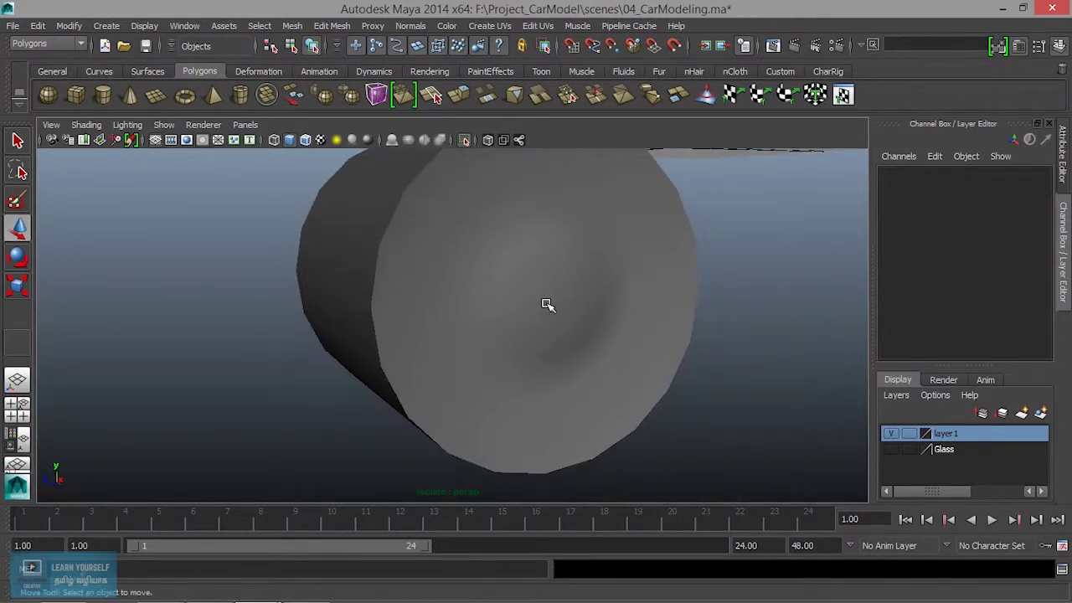
left_click(545, 304)
key("F10")
key("ctrl+z")
key("ctrl+z")
scroll(545, 318, "down", 5)
left_click_drag(536, 335, 548, 354, "alt")
right_click_drag(544, 288, 612, 213)
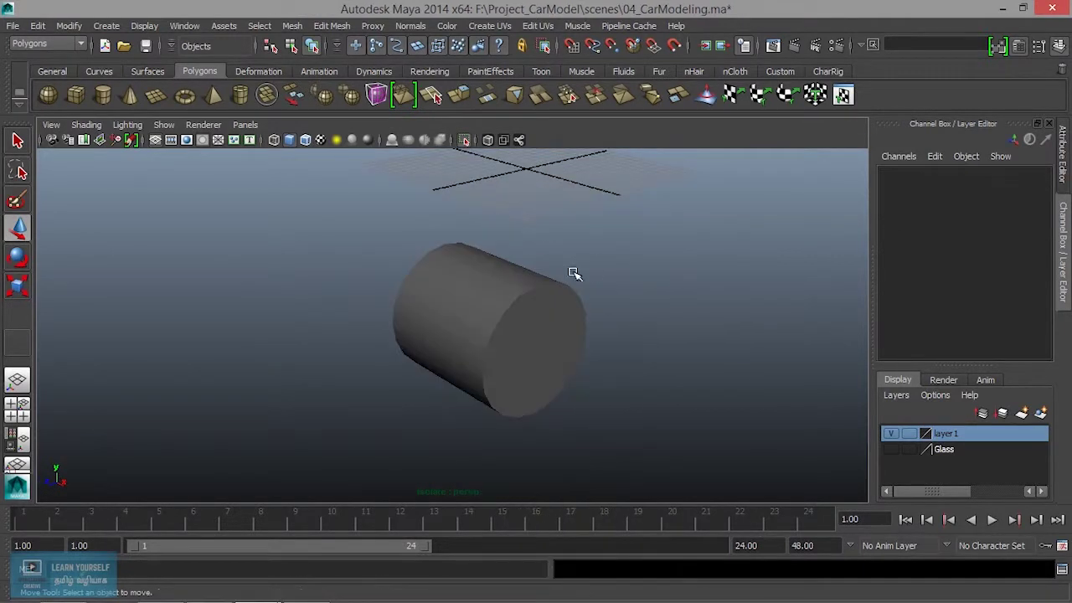
left_click(531, 296)
Set Subdivisions Axis to 30 and raise Subdivisions Height.
left_click(917, 350)
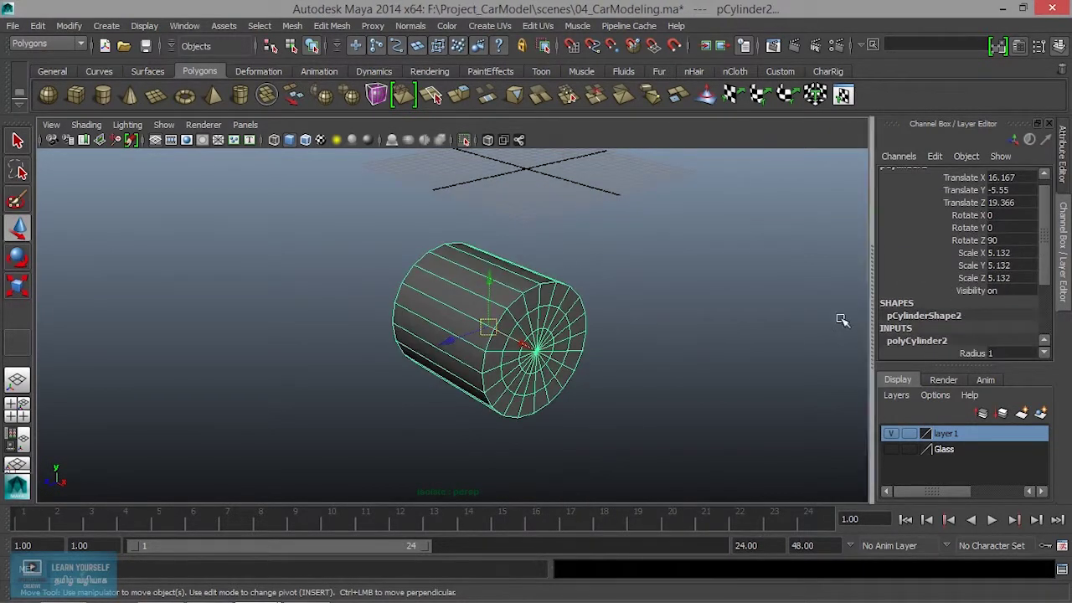
scroll(942, 343, "down", 2)
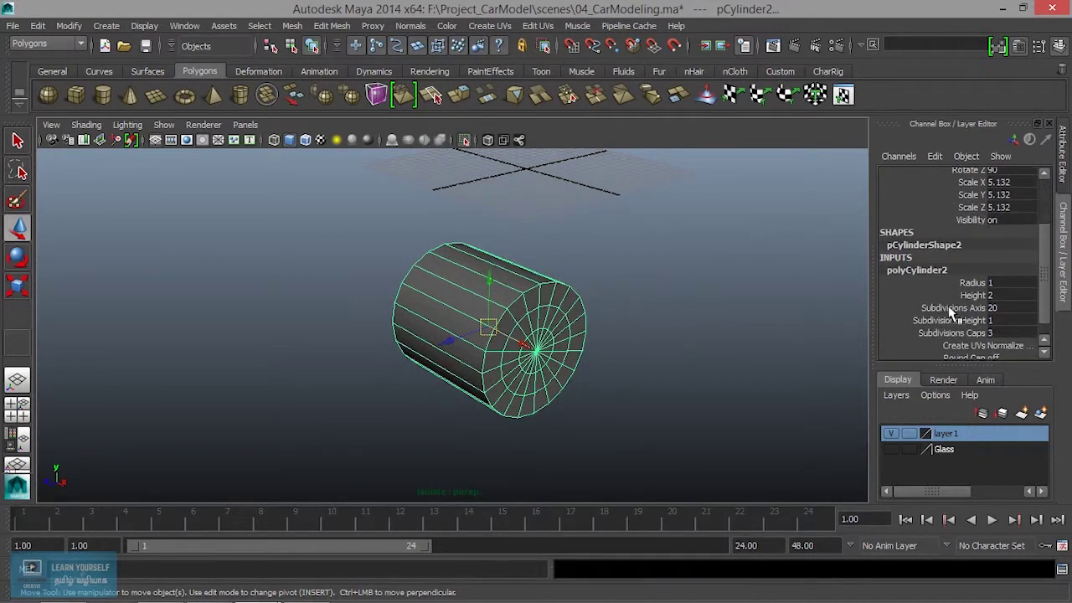
left_click(955, 308)
middle_click_drag(659, 392, 726, 379)
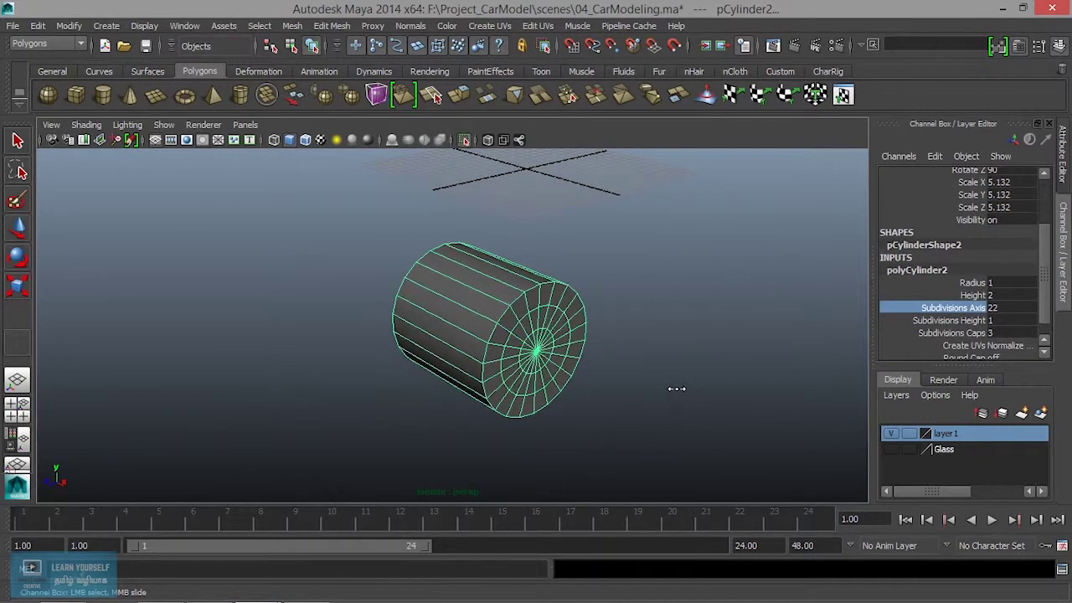
middle_click_drag(731, 380, 734, 380)
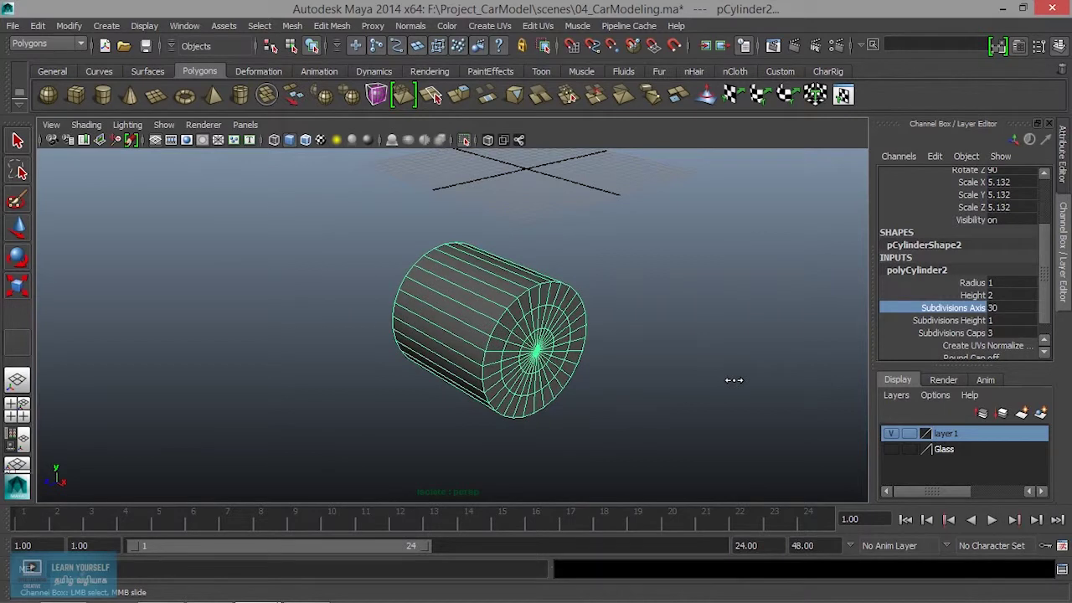
left_click(964, 321)
middle_click_drag(633, 377, 659, 378)
Flatten the cylinder to Scale Y 1.08 and slide it along X to about 9.834.
left_click_drag(451, 380, 520, 382, "alt")
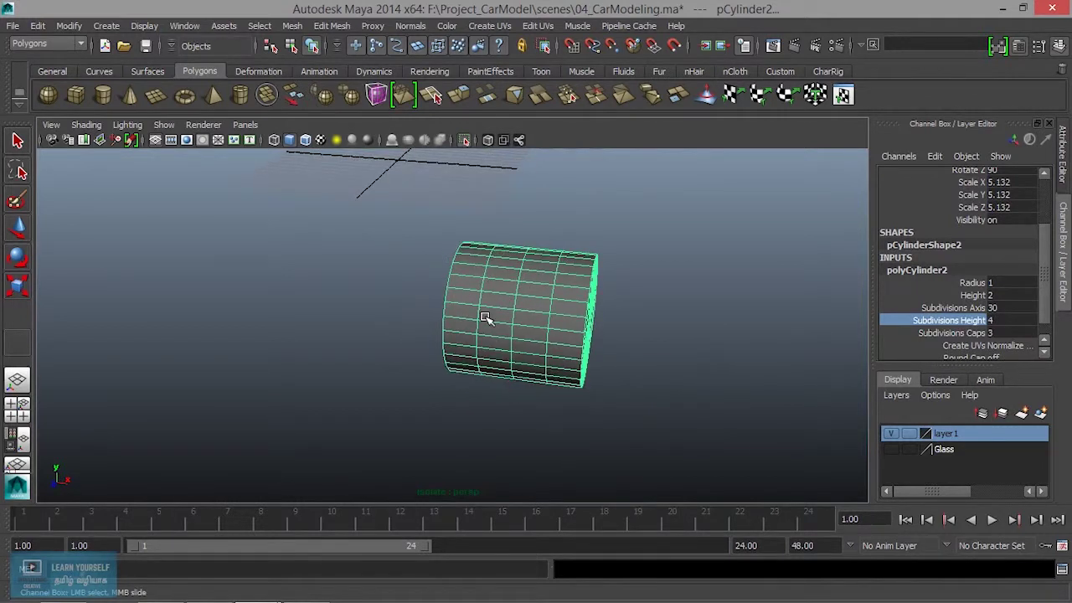
left_click(963, 334)
mouse_move(645, 383)
left_mouse_down("alt")
mouse_move(575, 375)
mouse_move(646, 374)
left_mouse_up("alt")
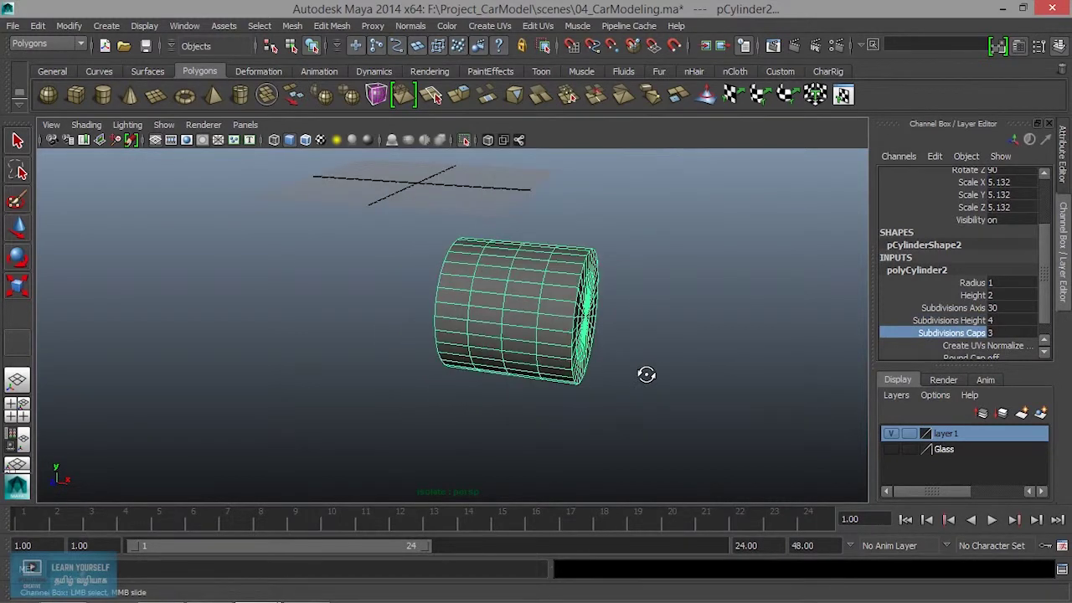
key("r")
left_click_drag(467, 308, 505, 314)
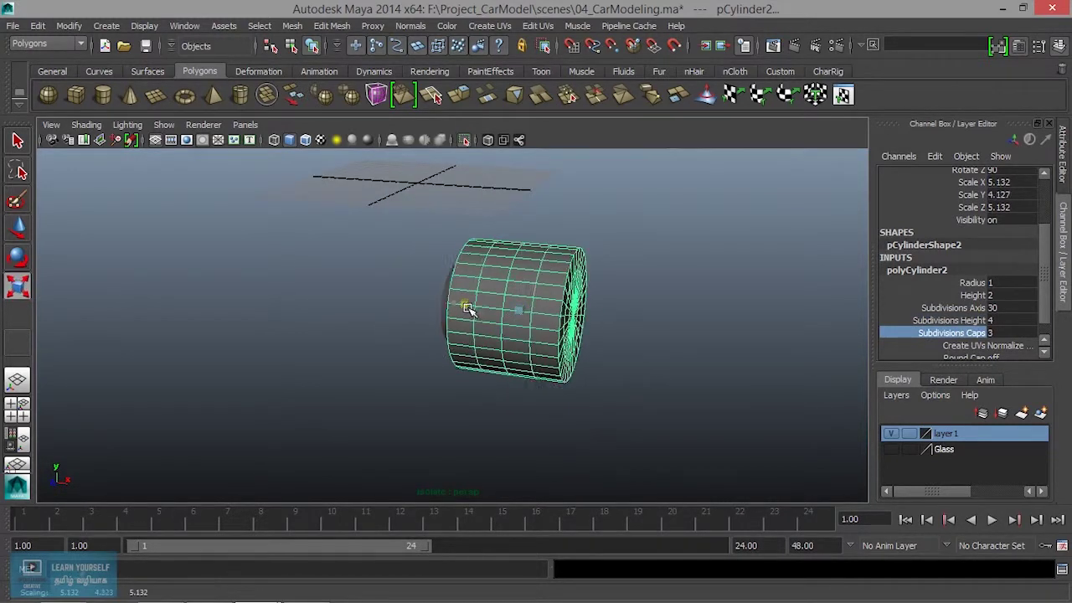
key("w")
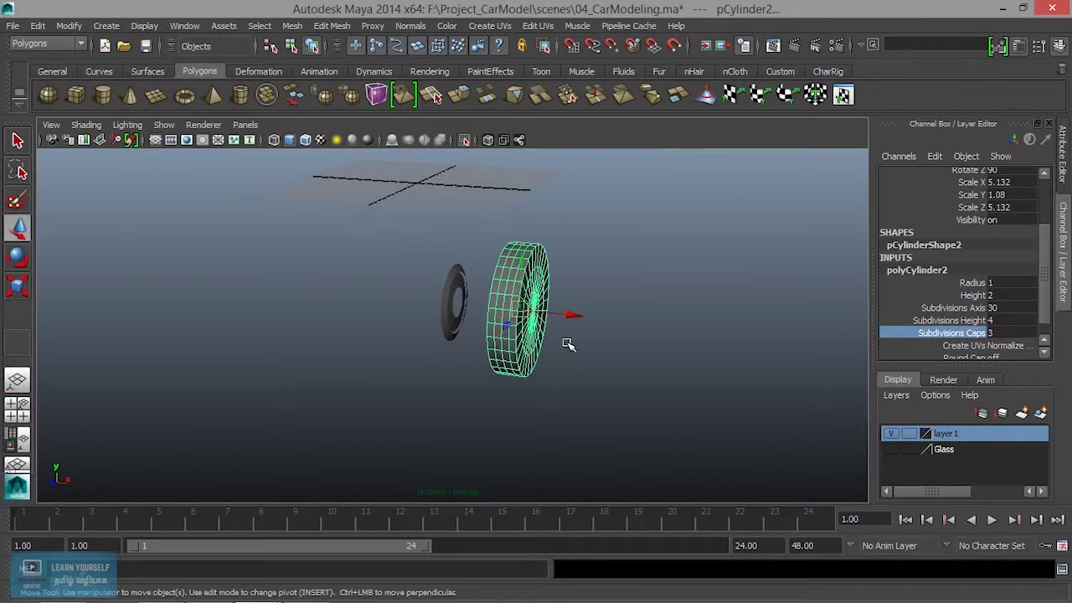
left_click_drag(586, 322, 498, 315)
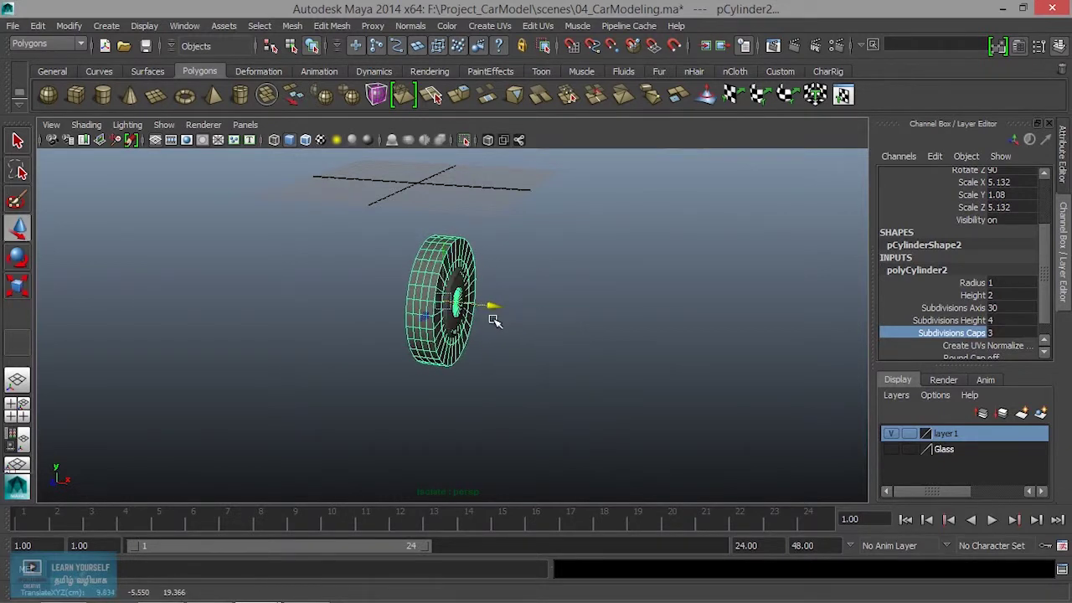
Zoom in on the wheel and raise the disc's Subdivisions Caps from 3 to 4.
right_click_drag(479, 362, 468, 334, "alt")
left_click_drag(469, 335, 411, 316, "alt")
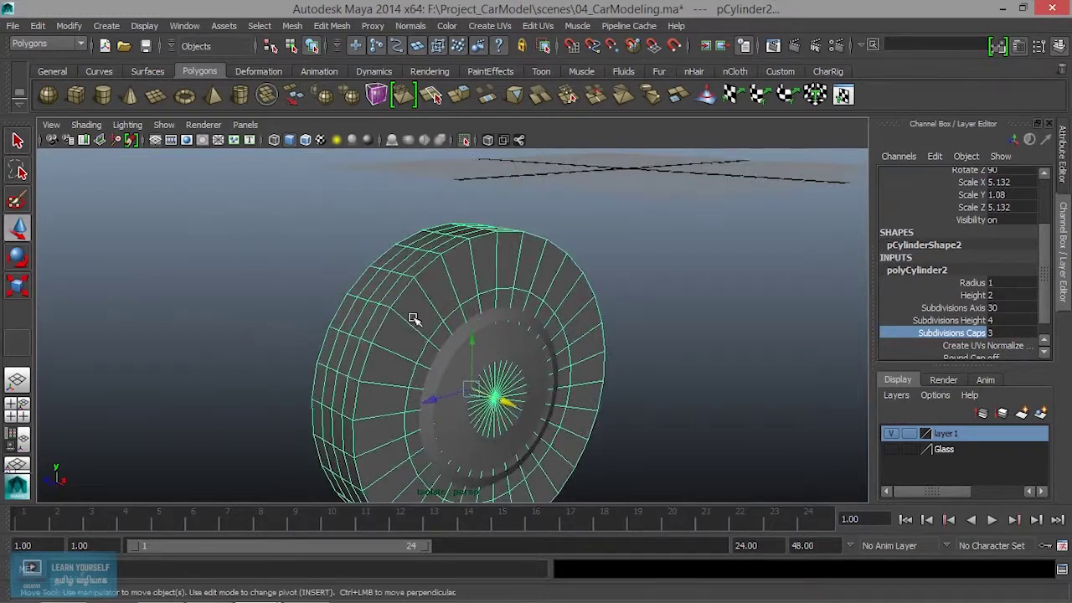
right_click_drag(392, 298, 467, 336, "alt")
left_click_drag(467, 336, 440, 313, "alt")
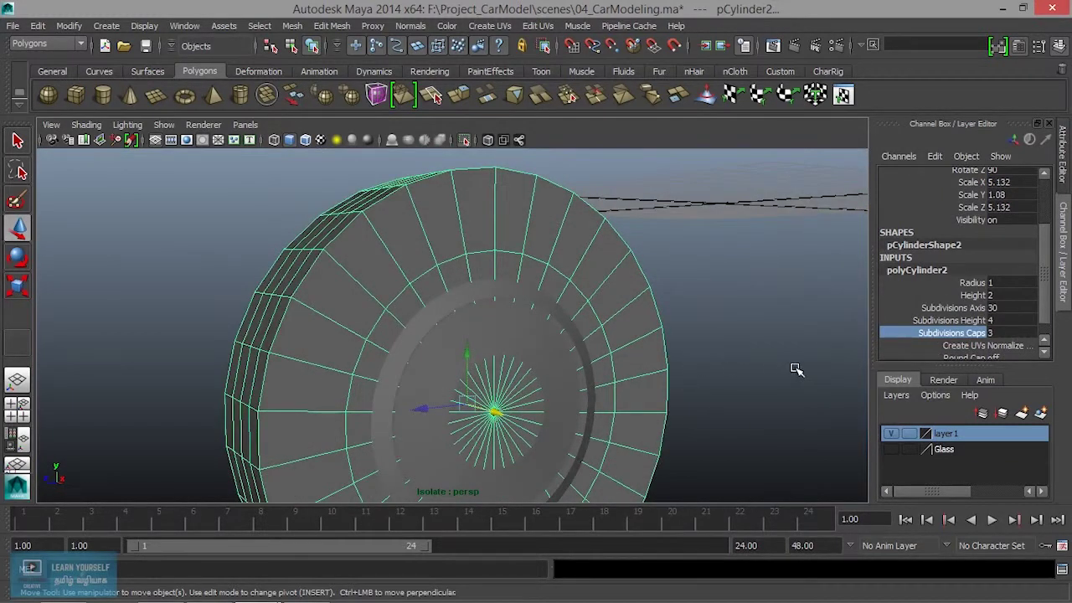
middle_click_drag(689, 340, 685, 341)
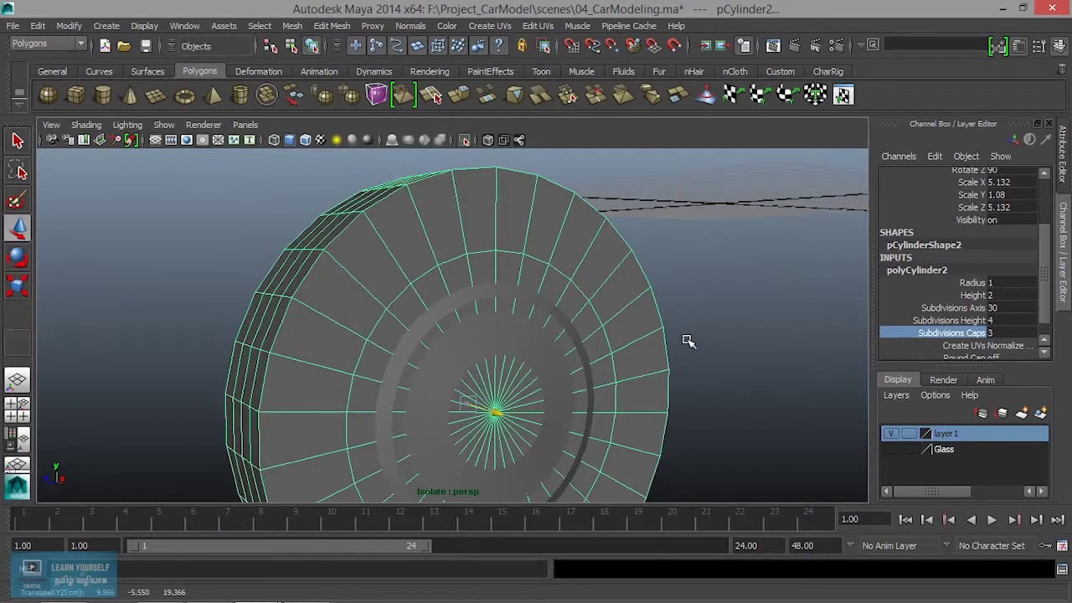
key("ctrl+z")
middle_click_drag(639, 366, 649, 365)
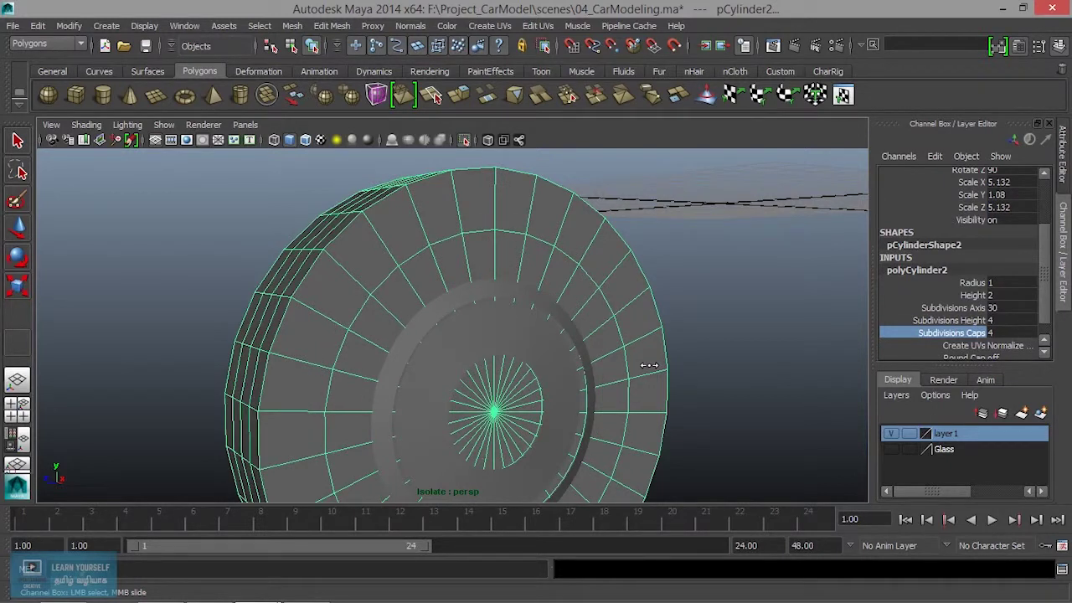
Show the car body around the wheel briefly, then re-isolate and frame the wheel.
mouse_move(649, 365)
left_mouse_down("alt")
mouse_move(558, 390)
mouse_move(509, 377)
left_mouse_up("alt")
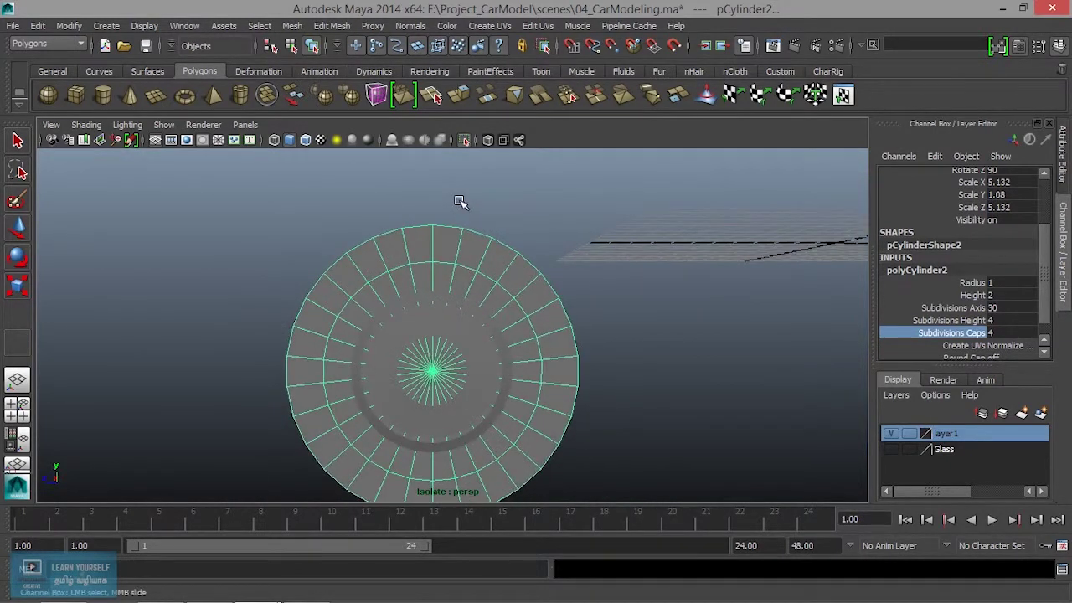
left_click(465, 143)
left_click(466, 143)
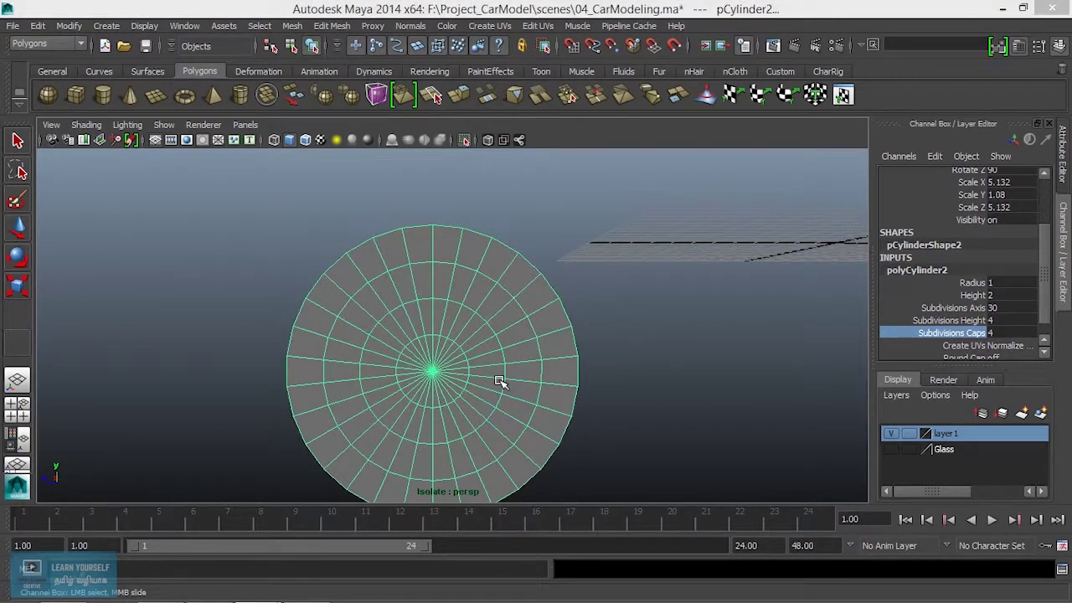
key("space")
key("space")
middle_click_drag(516, 293, 507, 318, "alt")
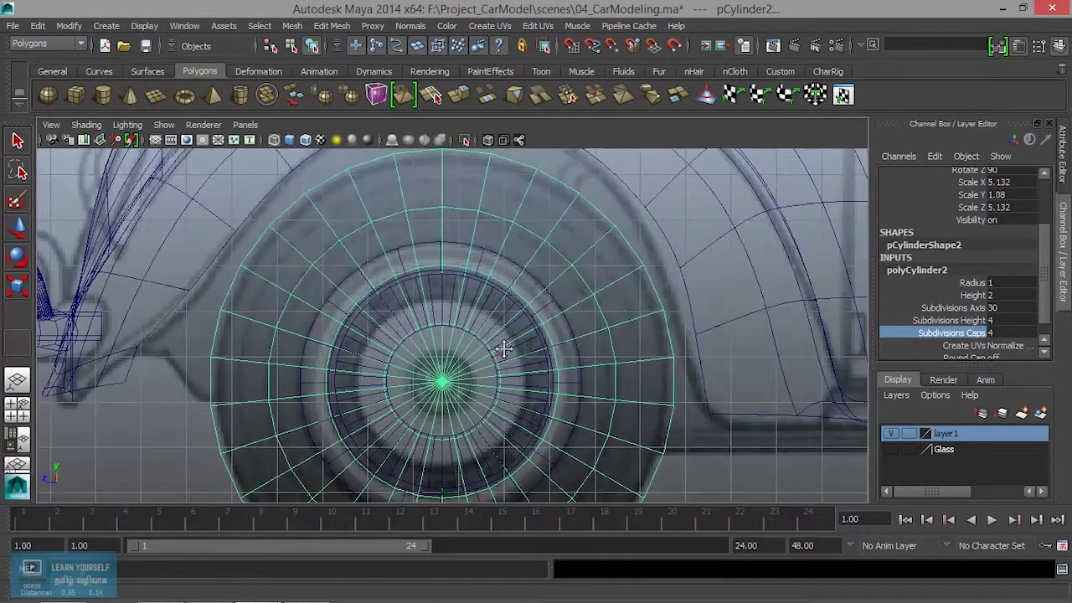
Switch the tire cylinder to edge mode and select the full edge loop on its cap.
right_click_drag(483, 273, 483, 254)
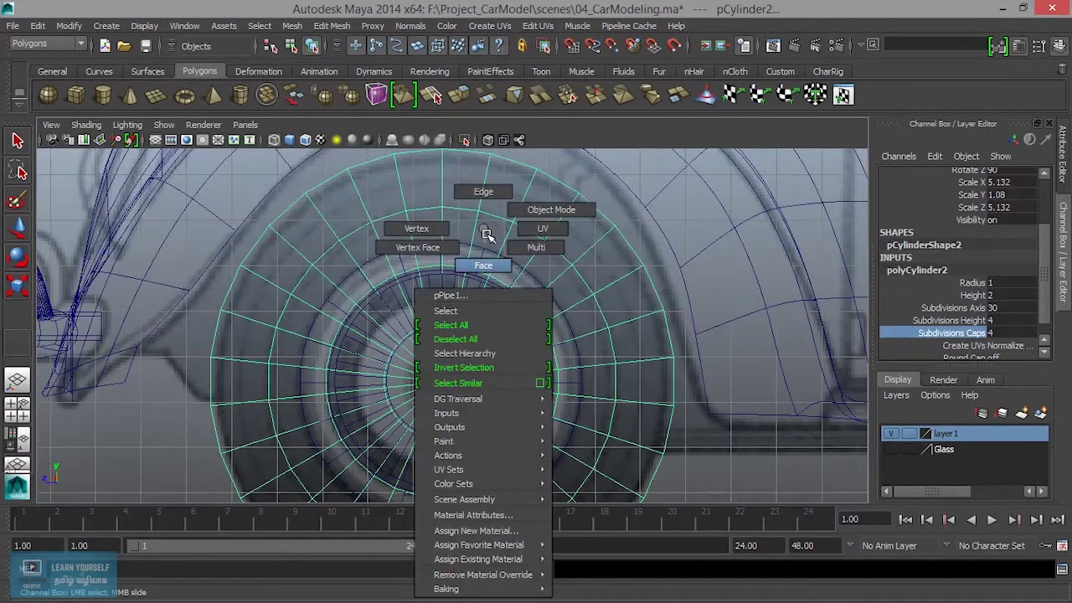
left_click(483, 249)
key("w")
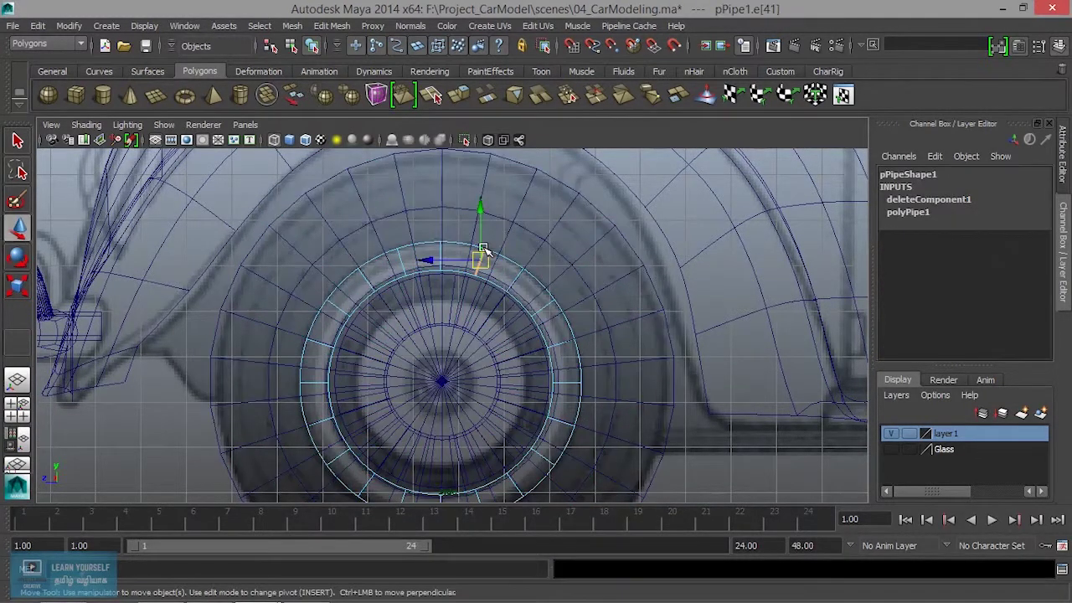
left_click(523, 212)
right_click_drag(523, 211, 529, 177)
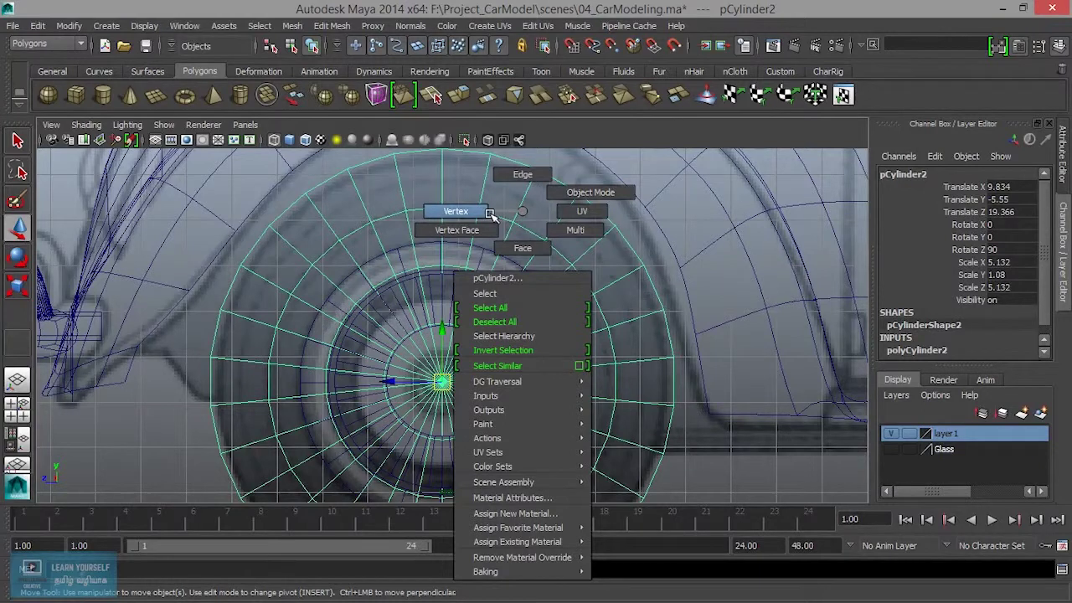
double_click(479, 273)
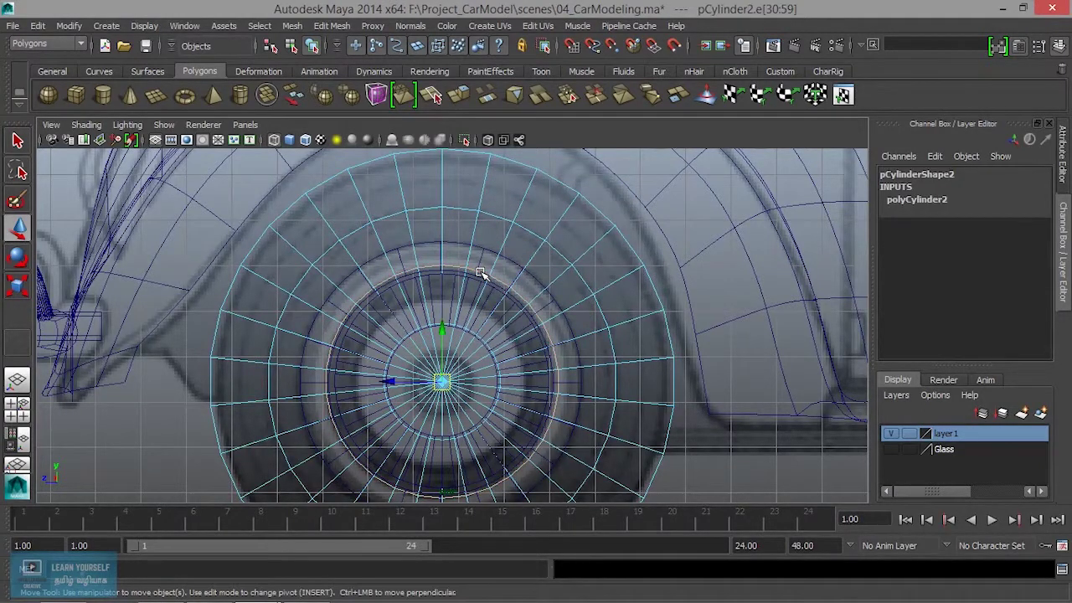
key("space")
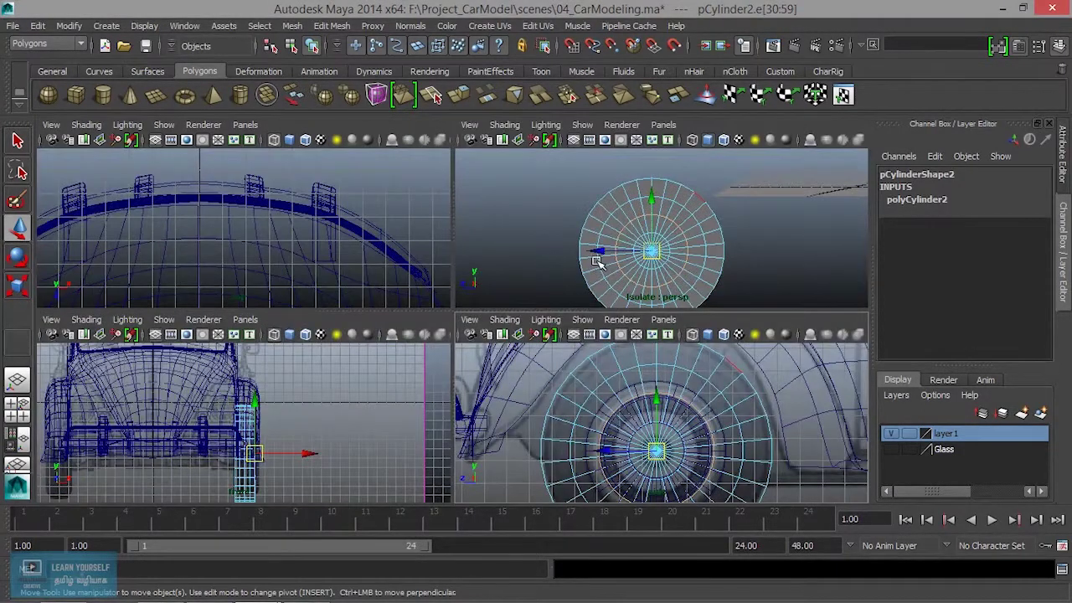
Scale the selected cap edge loop outward.
mouse_move(617, 233)
left_mouse_down("alt")
mouse_move(735, 251)
mouse_move(694, 228)
left_mouse_up("alt")
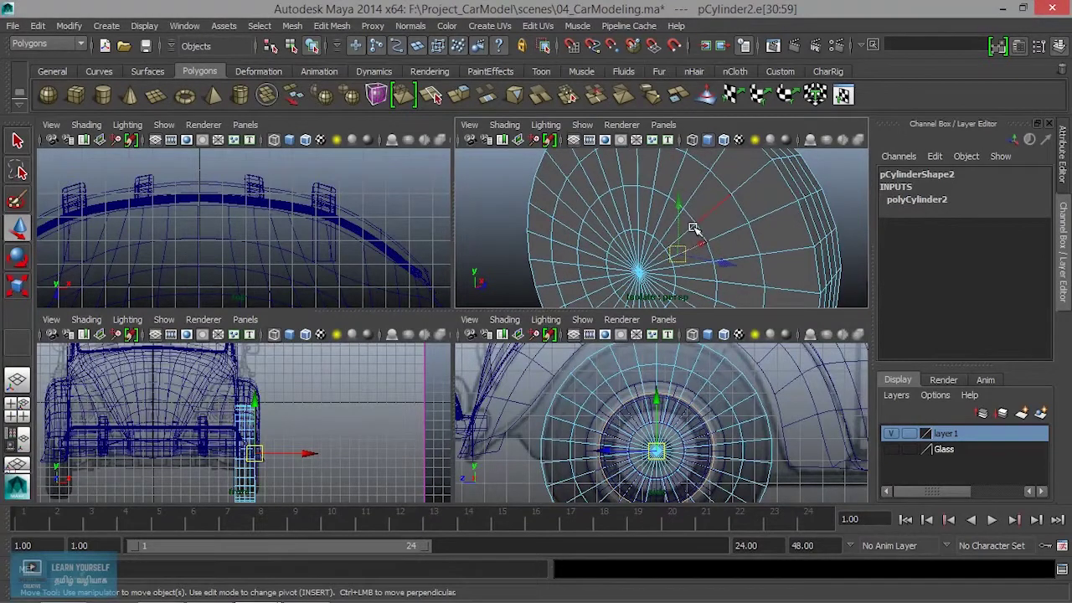
scroll(649, 231, "up", 3)
key("ctrl+z")
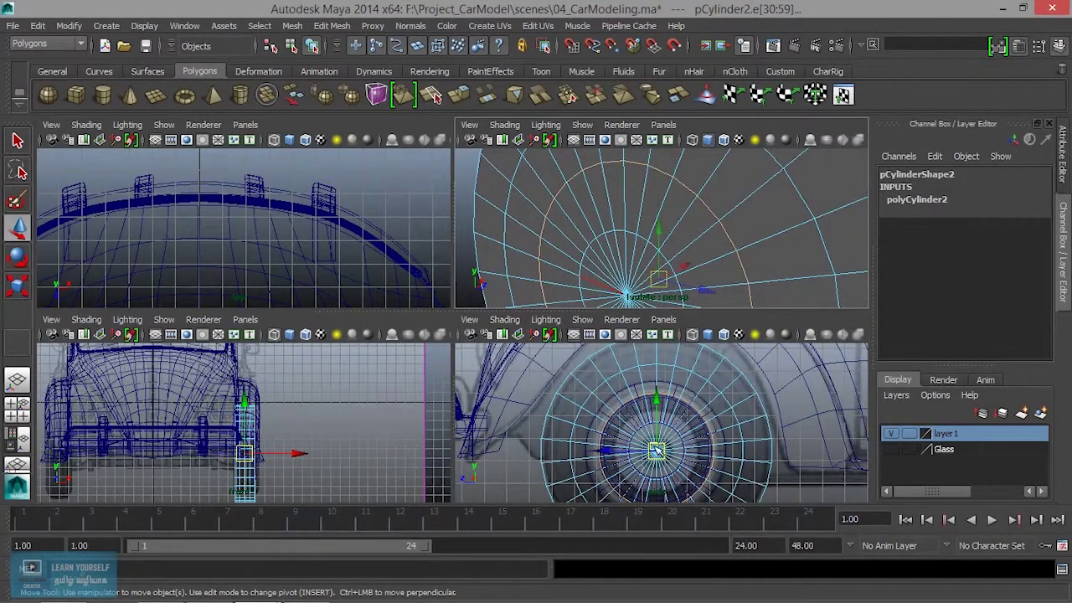
key("r")
left_click_drag(668, 450, 666, 456)
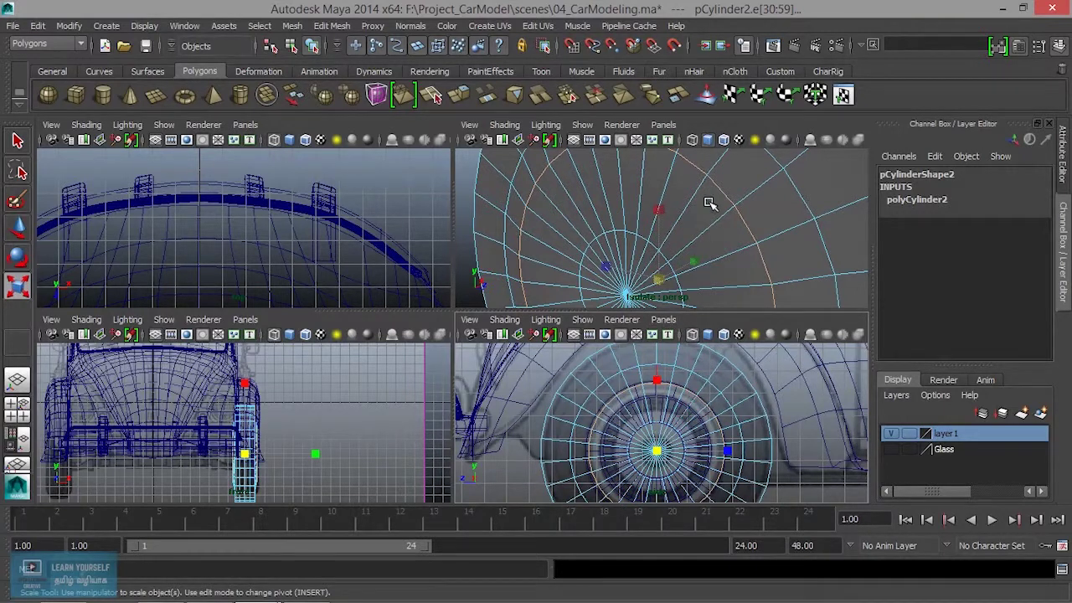
Select the inner cap faces f[0:29] and delete them to open the centre.
mouse_move(668, 253)
left_mouse_down("alt")
mouse_move(650, 239)
mouse_move(722, 144)
mouse_move(687, 200)
left_mouse_up("alt")
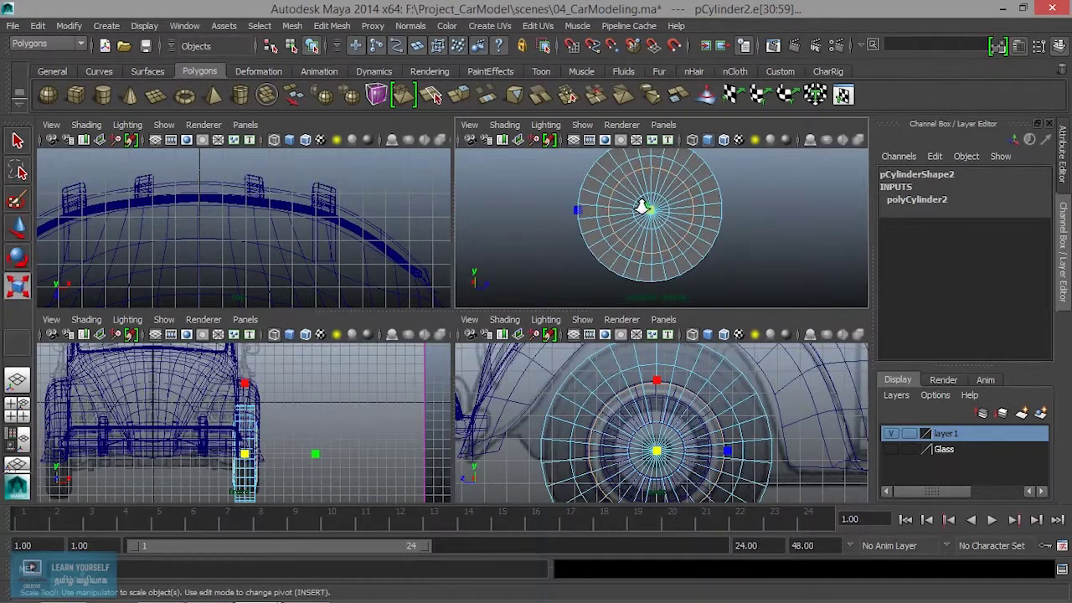
right_click_drag(686, 199, 667, 228)
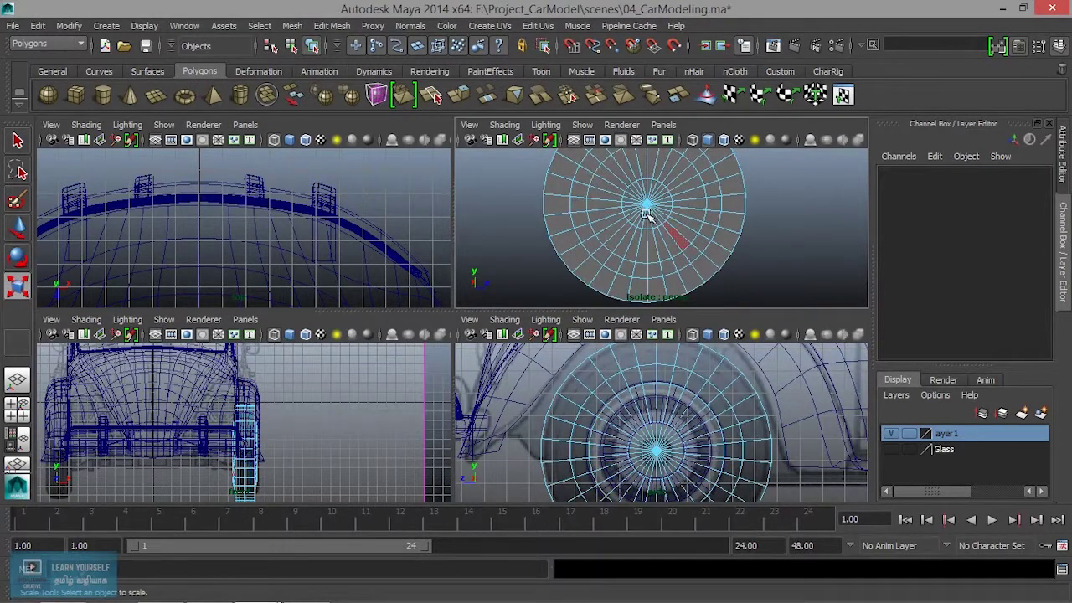
left_click(679, 231)
mouse_move(694, 231)
left_mouse_down("alt")
mouse_move(778, 277)
mouse_move(856, 270)
mouse_move(674, 242)
mouse_move(725, 256)
left_mouse_up("alt")
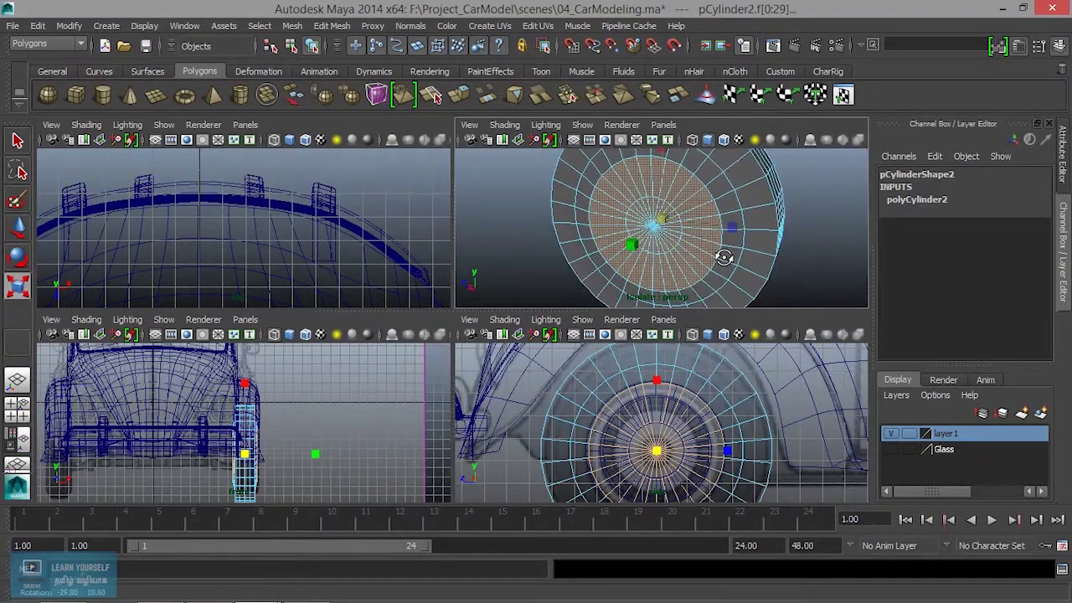
key("ctrl+z")
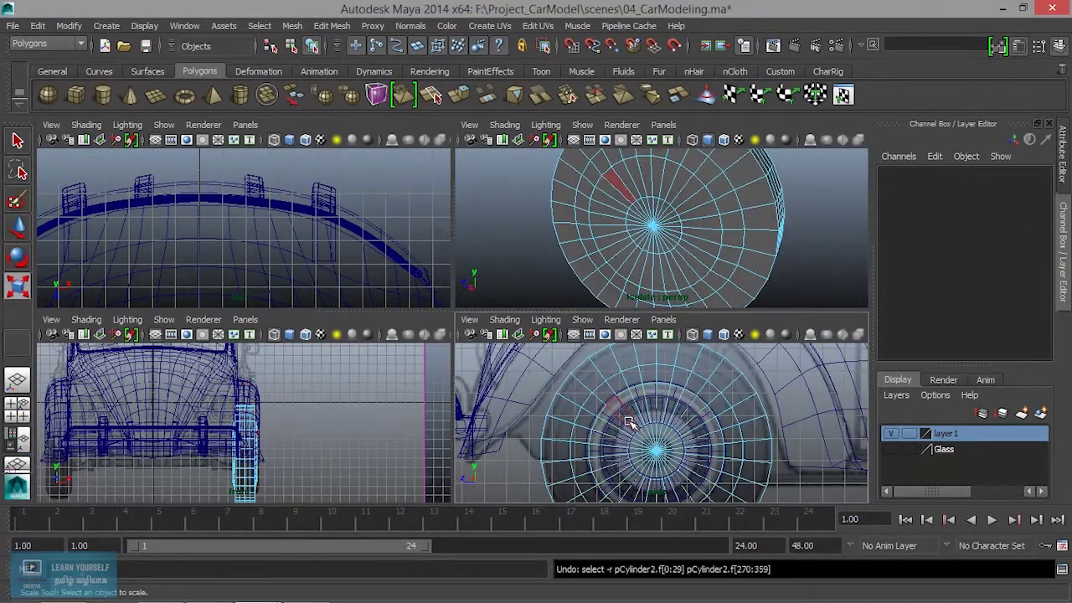
left_click_drag(591, 159, 705, 276)
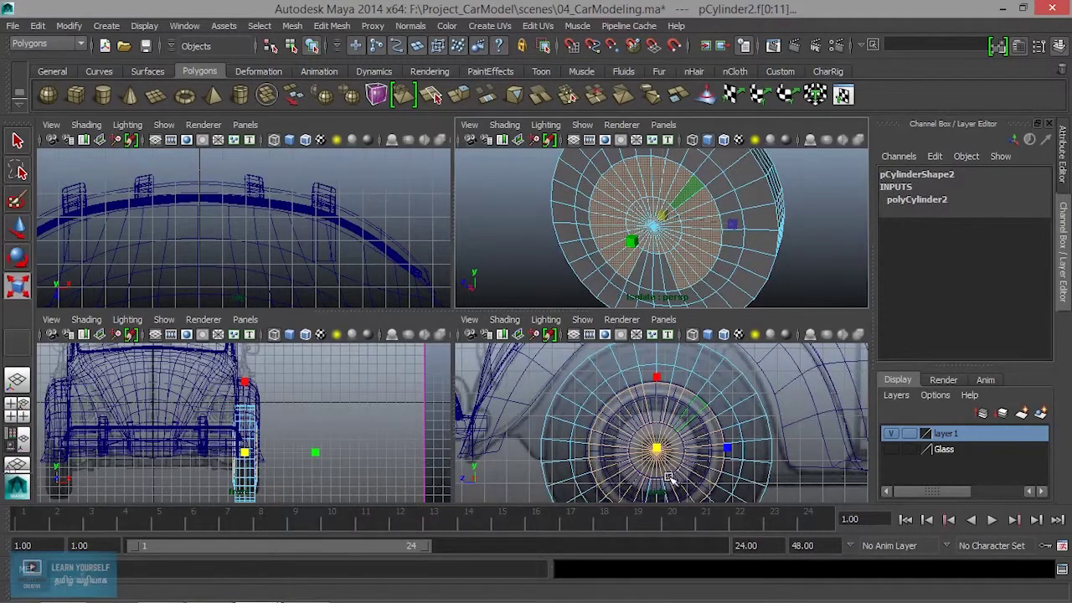
middle_click_drag(668, 477, 660, 452, "alt")
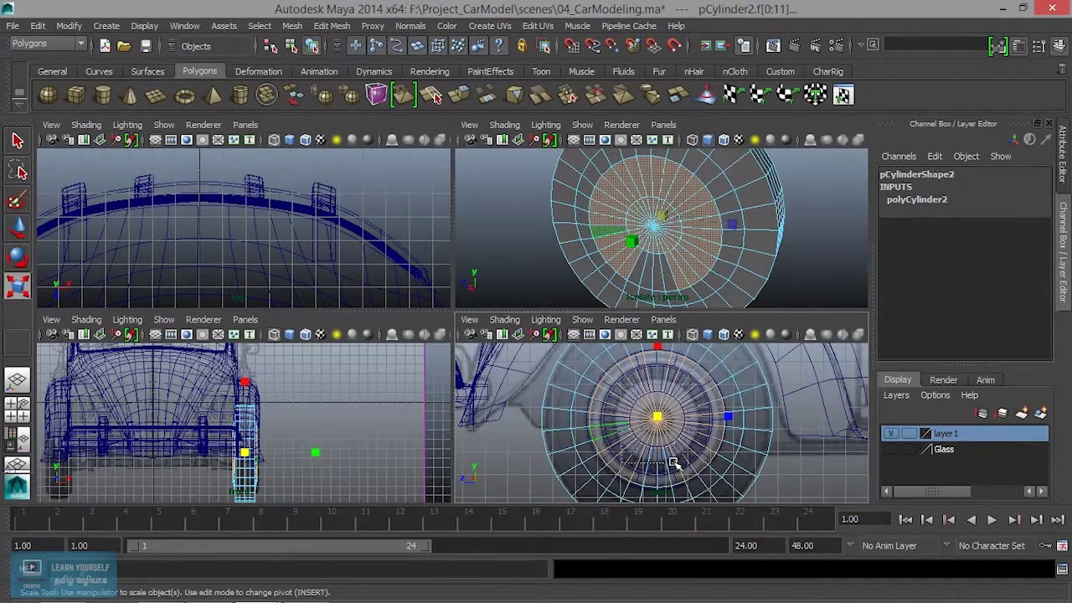
left_click_drag(673, 462, 676, 466, "shift")
key("space")
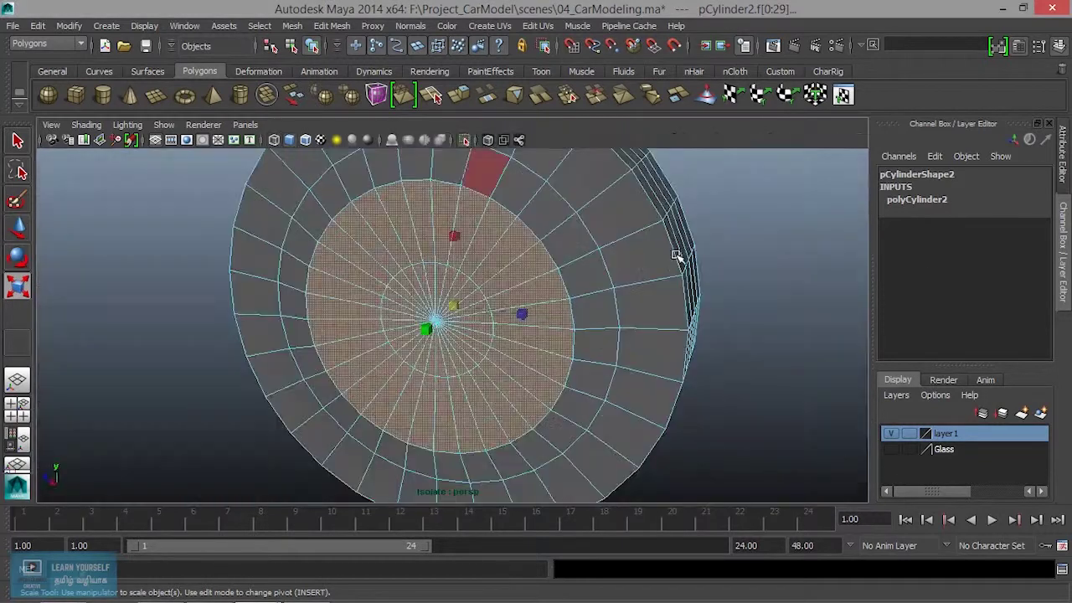
scroll(683, 251, "down", 3)
mouse_move(550, 327)
left_mouse_down("alt")
mouse_move(363, 304)
mouse_move(370, 309)
left_mouse_up("alt")
key("Delete")
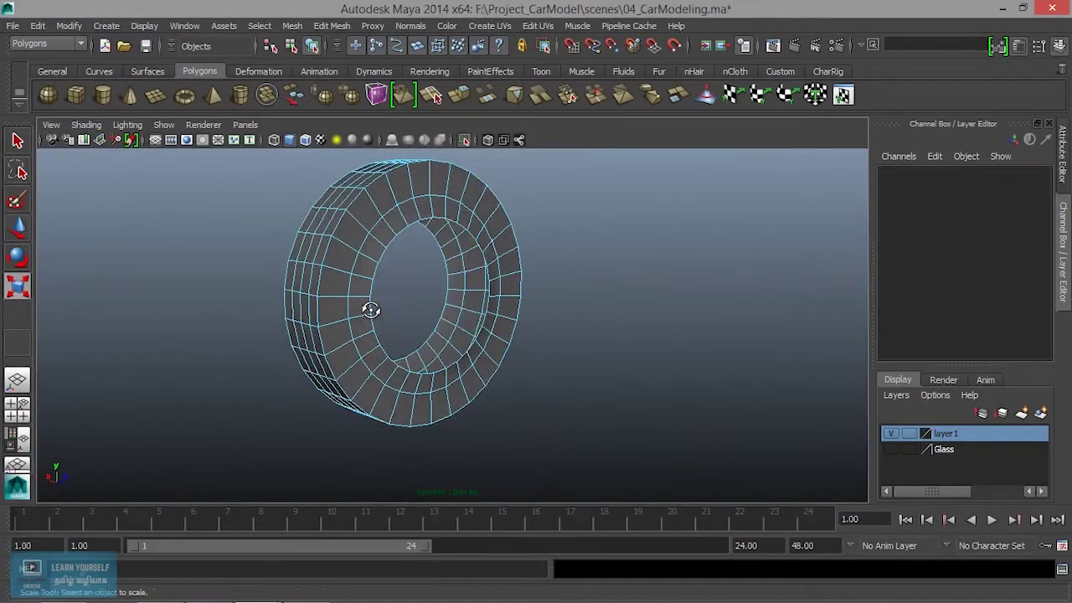
Select edge loop e[30:59] on the tire ring in edge mode.
scroll(370, 310, "up", 3)
scroll(506, 378, "down", 1)
mouse_move(490, 261)
left_mouse_down("alt")
mouse_move(536, 277)
mouse_move(559, 263)
mouse_move(561, 235)
left_mouse_up("alt")
right_click(560, 233)
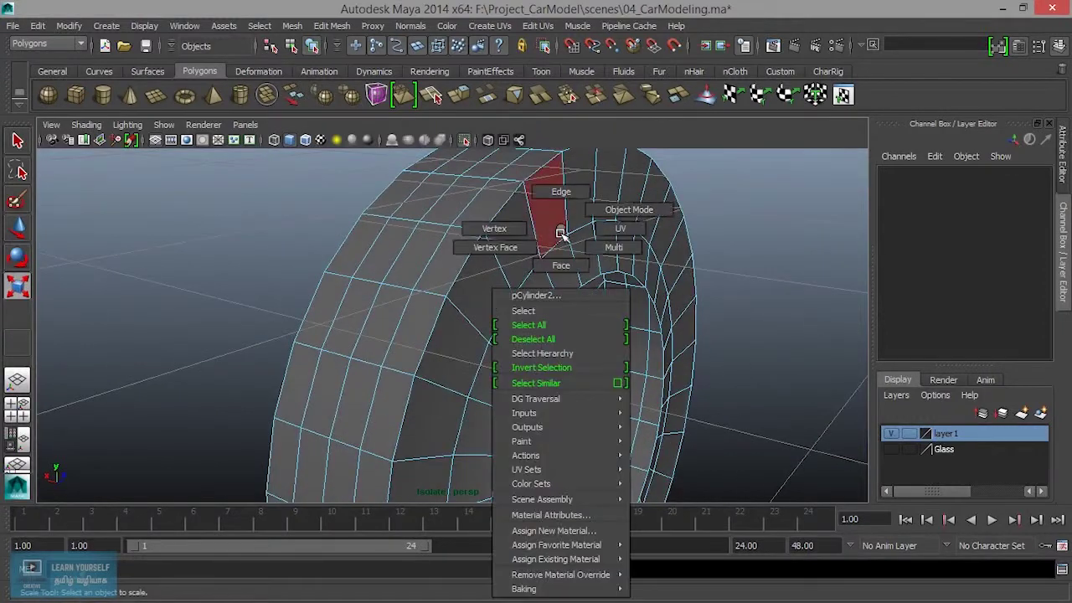
left_click(561, 192)
double_click(531, 281)
mouse_move(531, 280)
left_mouse_down("alt")
mouse_move(476, 299)
mouse_move(507, 308)
left_mouse_up("alt")
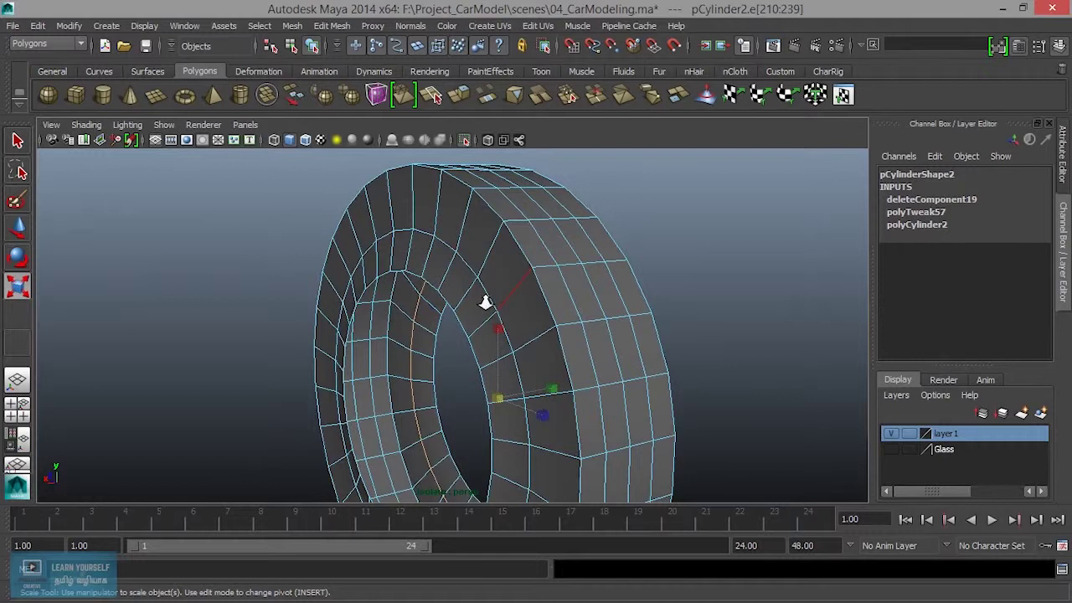
scroll(525, 307, "up", 2)
double_click(506, 282)
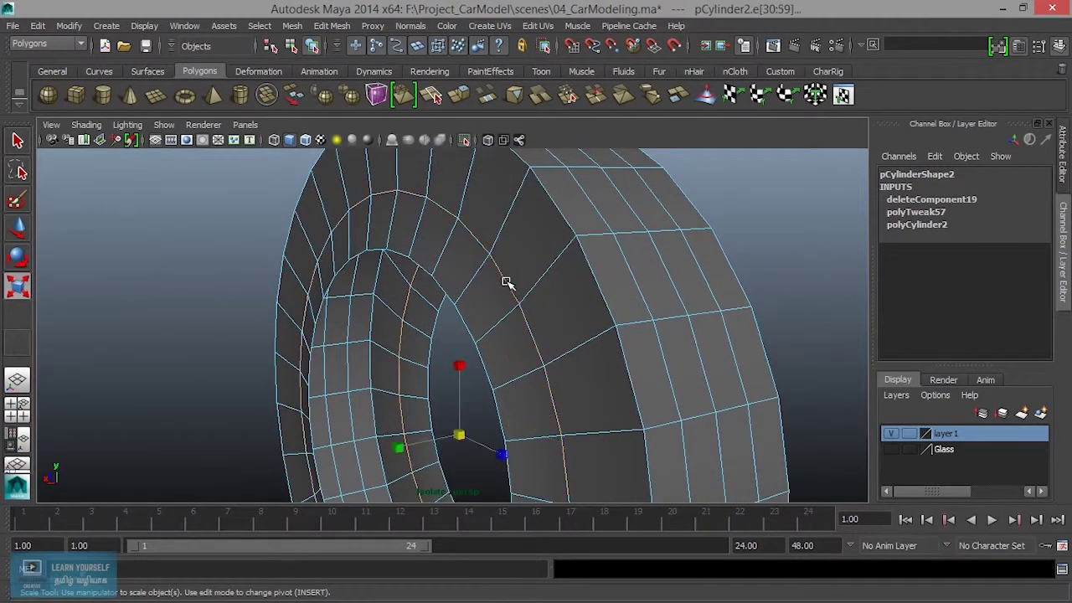
Turn the view edge-on to the tire and ready the selected loop for scaling.
scroll(506, 283, "down", 3)
scroll(506, 285, "down", 2)
mouse_move(507, 318)
left_mouse_down("alt")
mouse_move(439, 406)
mouse_move(384, 405)
left_mouse_up("alt")
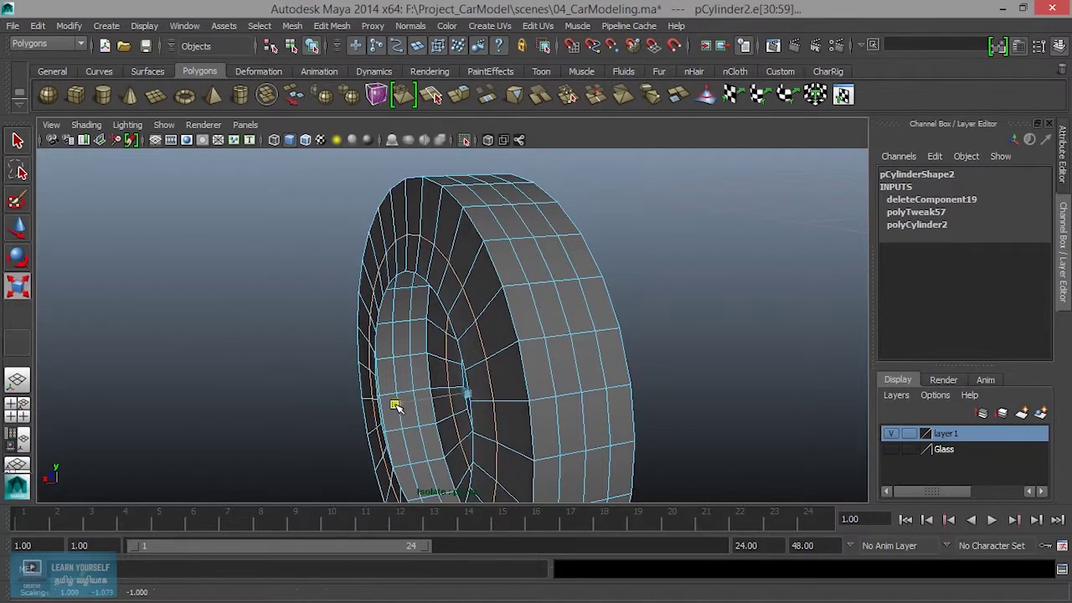
mouse_move(502, 355)
left_mouse_down("alt")
mouse_move(444, 337)
mouse_move(407, 416)
mouse_move(451, 387)
mouse_move(478, 394)
mouse_move(472, 383)
mouse_move(499, 305)
mouse_move(502, 371)
mouse_move(650, 326)
mouse_move(617, 330)
mouse_move(543, 274)
mouse_move(567, 359)
mouse_move(578, 263)
left_mouse_up("alt")
key("r")
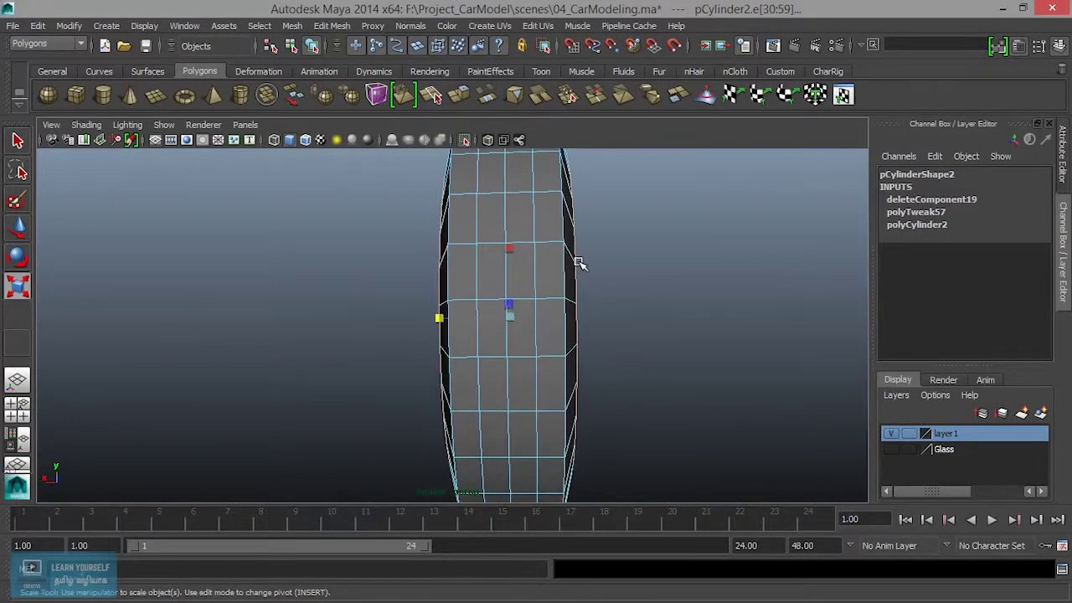
Return the mesh to object mode and select the tire cylinder pCylinder2 beside the car body.
key("space")
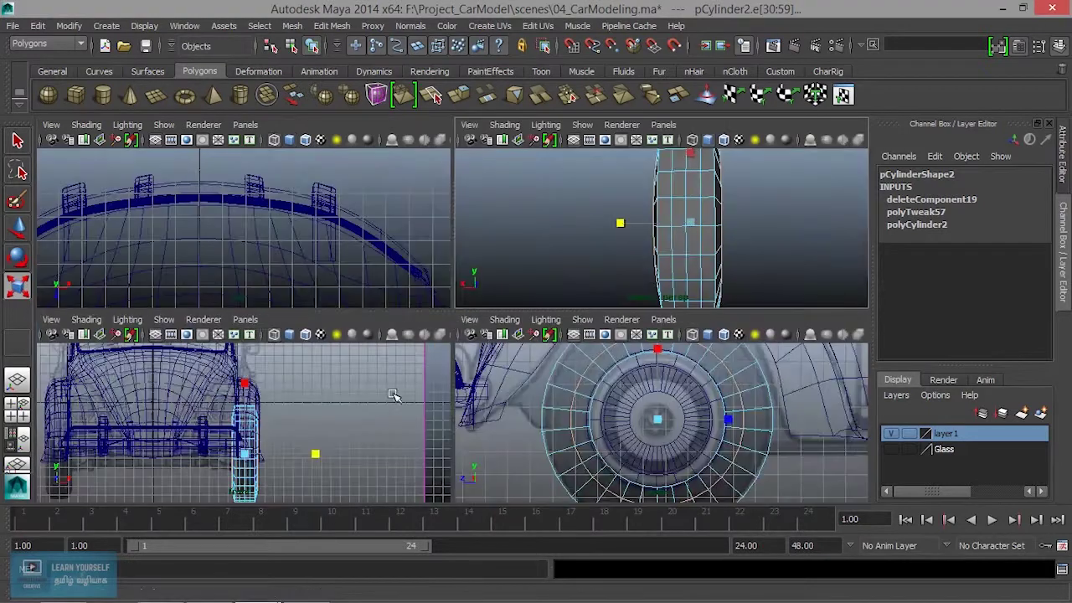
key("space")
right_click_drag(479, 306, 557, 211)
left_click(482, 316)
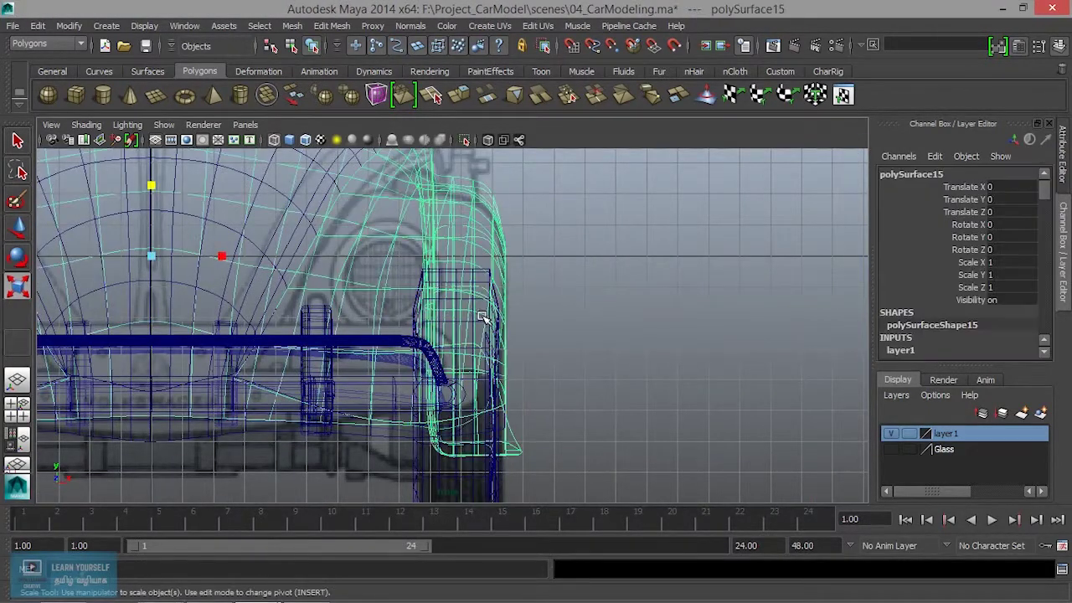
key("space")
left_click(708, 236)
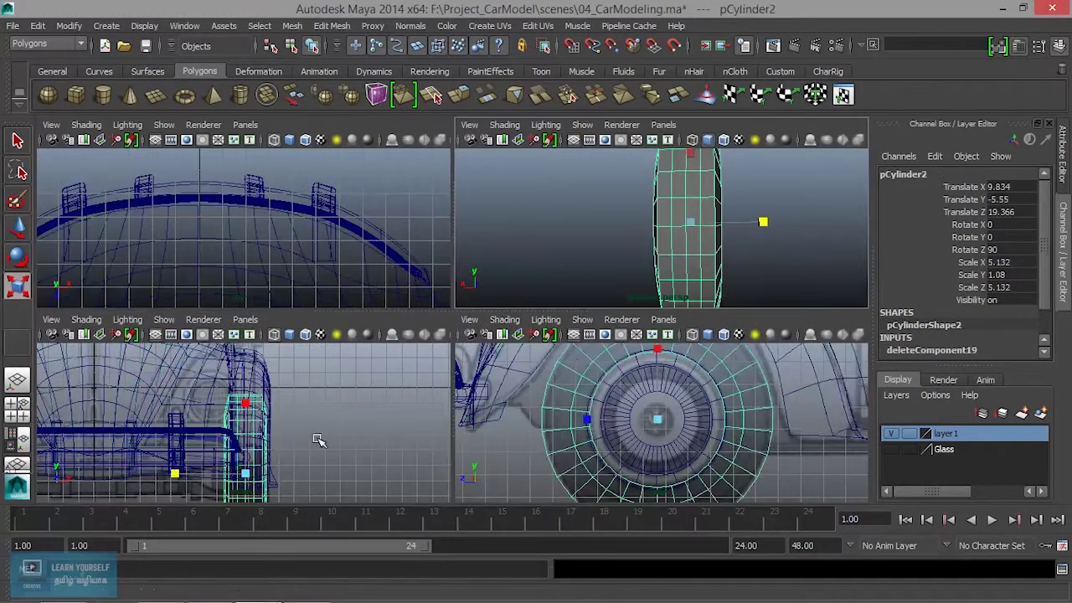
Maximize the front view and switch pCylinder2 to vertex editing.
key("space")
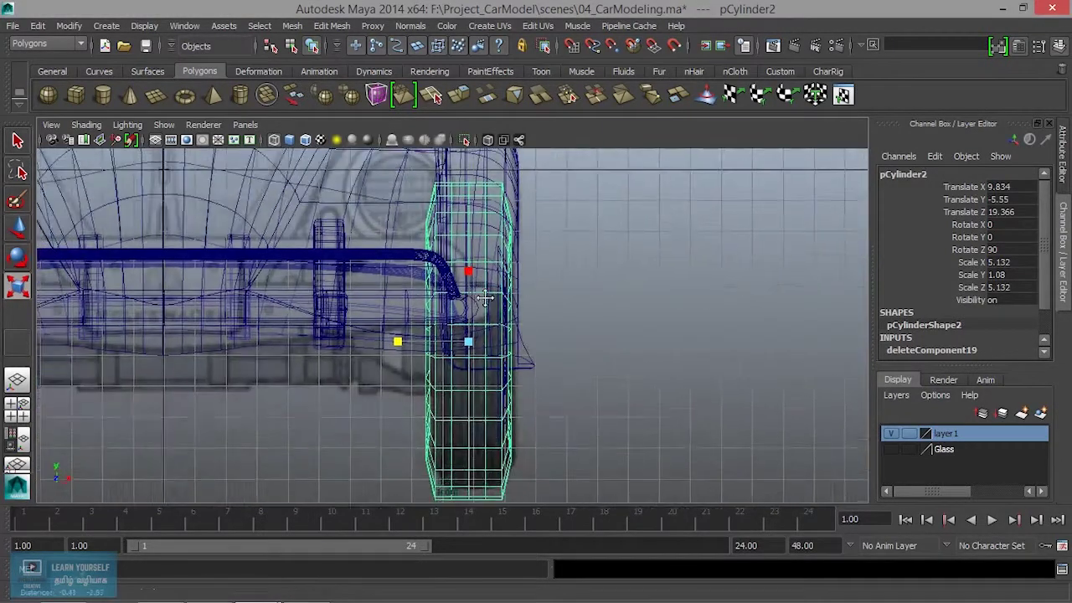
middle_click_drag(462, 385, 458, 218, "alt")
right_click(453, 347)
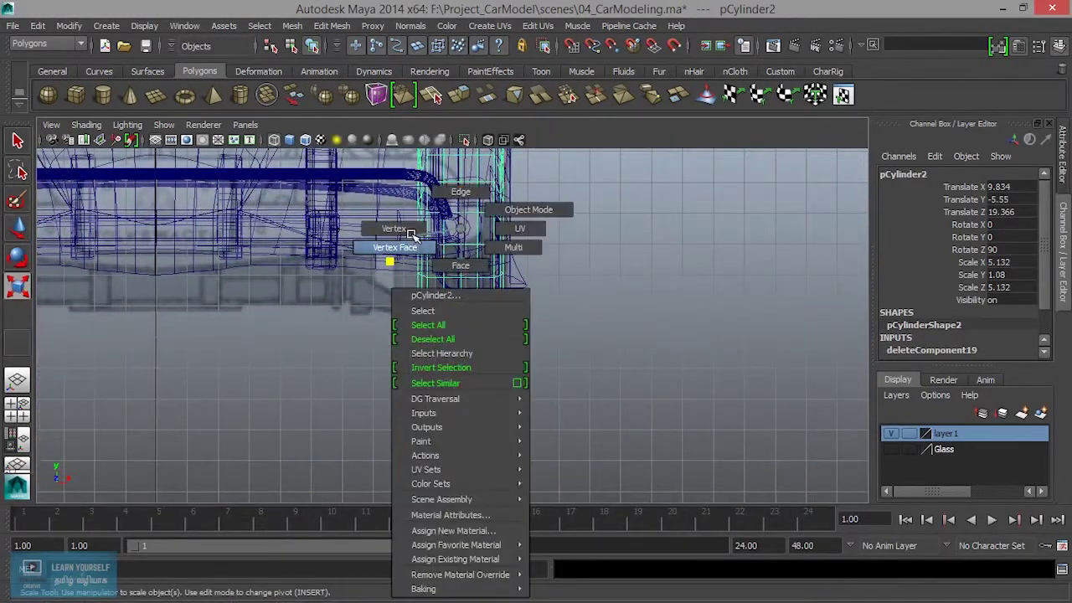
left_click(394, 229)
middle_click_drag(444, 338, 488, 458, "alt")
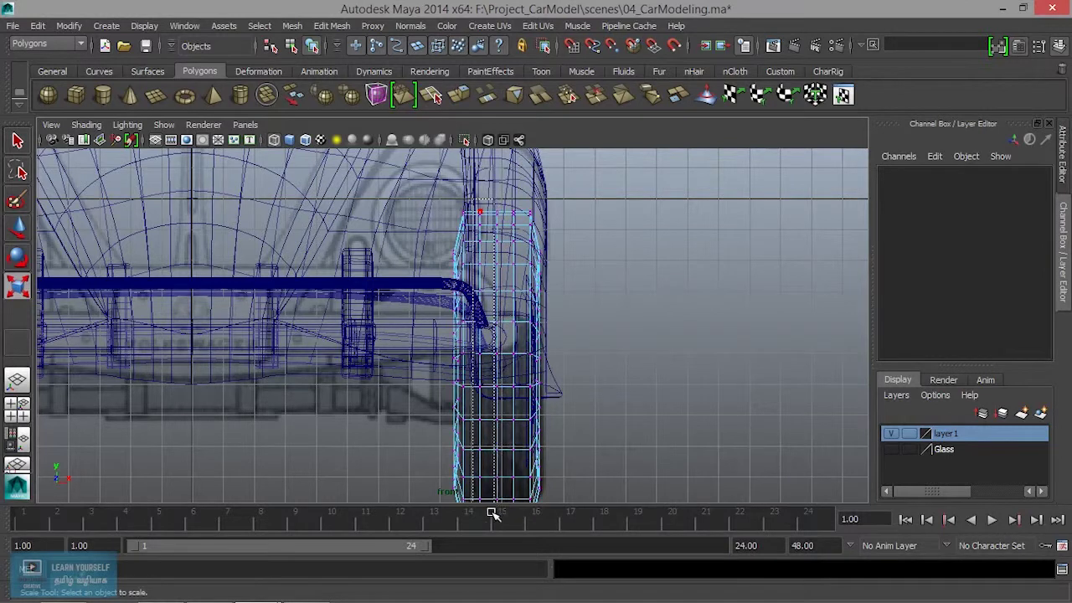
Select two columns of tire vertices in the front view.
left_click_drag(492, 514, 493, 510)
middle_click_drag(493, 510, 491, 419, "alt")
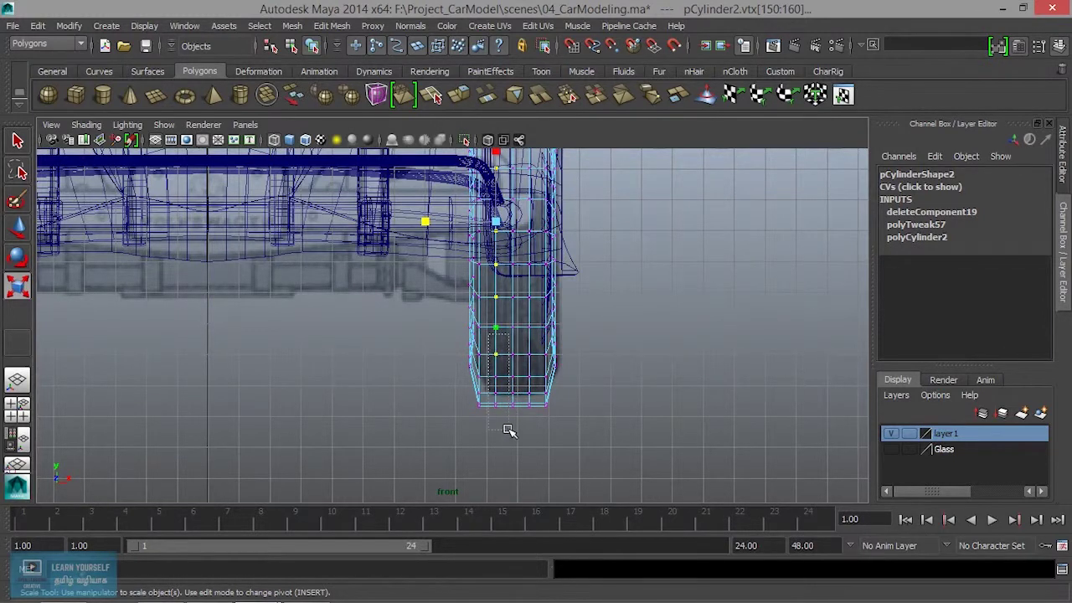
left_click_drag(509, 430, 508, 431)
mouse_move(606, 303)
middle_mouse_down("alt")
mouse_move(617, 435)
mouse_move(614, 390)
mouse_move(593, 366)
middle_mouse_up("alt")
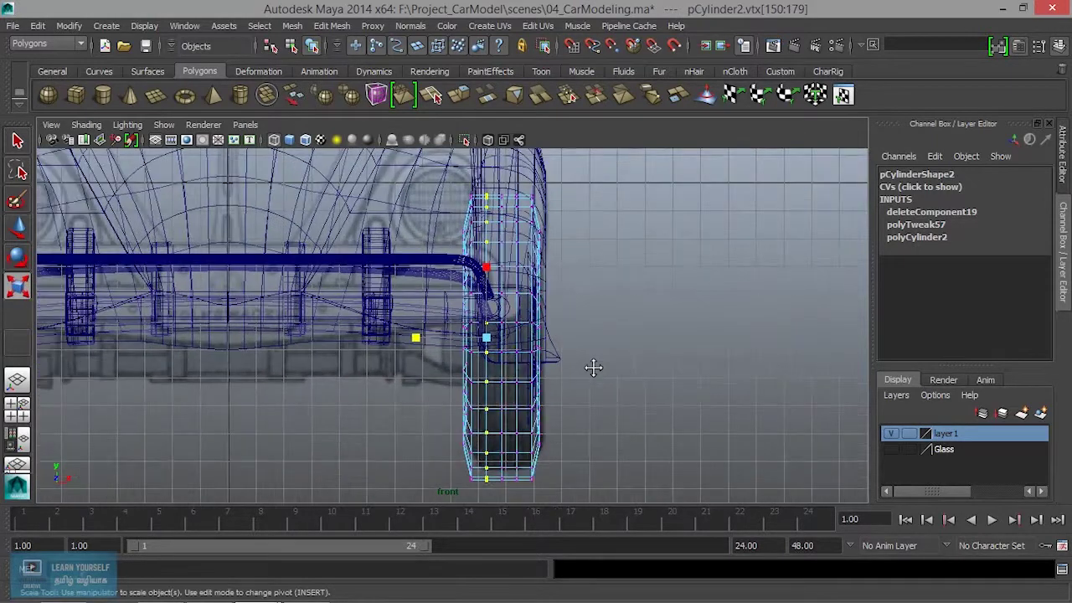
left_click_drag(522, 308, 524, 495)
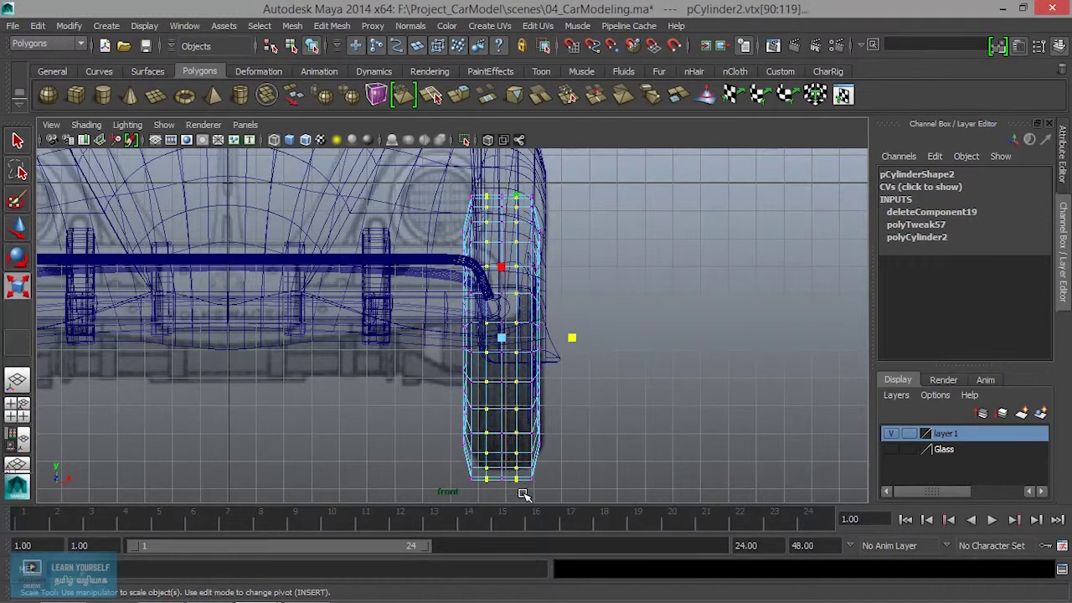
Switch to the perspective view and orbit in close on the ring.
key("space")
key("space")
mouse_move(534, 298)
left_mouse_down("alt")
mouse_move(538, 377)
mouse_move(502, 228)
mouse_move(272, 290)
mouse_move(251, 275)
left_mouse_up("alt")
right_click_drag(251, 276, 335, 302, "alt")
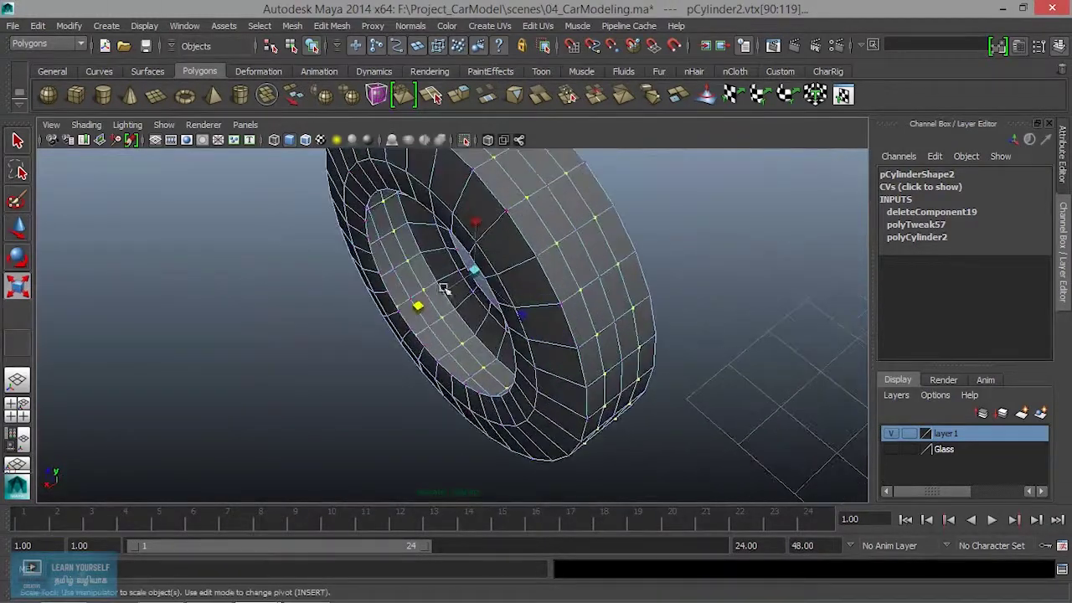
Return the tire to object mode and isolate it in the view.
left_click_drag(335, 301, 343, 335, "alt")
key("e")
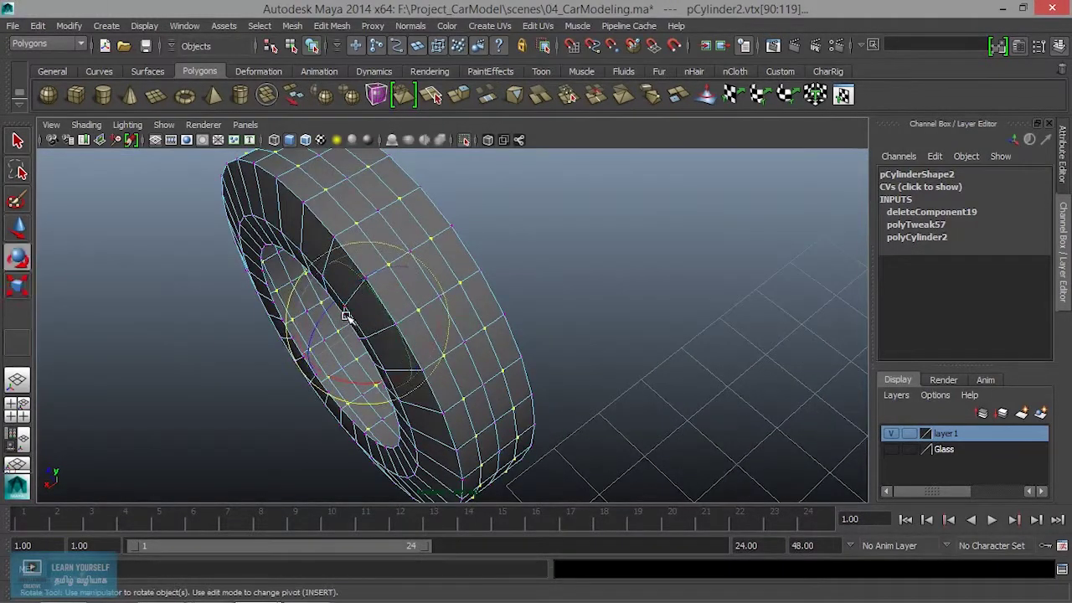
mouse_move(381, 322)
left_mouse_down("alt")
mouse_move(371, 307)
mouse_move(389, 289)
mouse_move(383, 281)
mouse_move(461, 342)
mouse_move(576, 373)
mouse_move(770, 318)
mouse_move(806, 352)
mouse_move(407, 313)
mouse_move(410, 343)
left_mouse_up("alt")
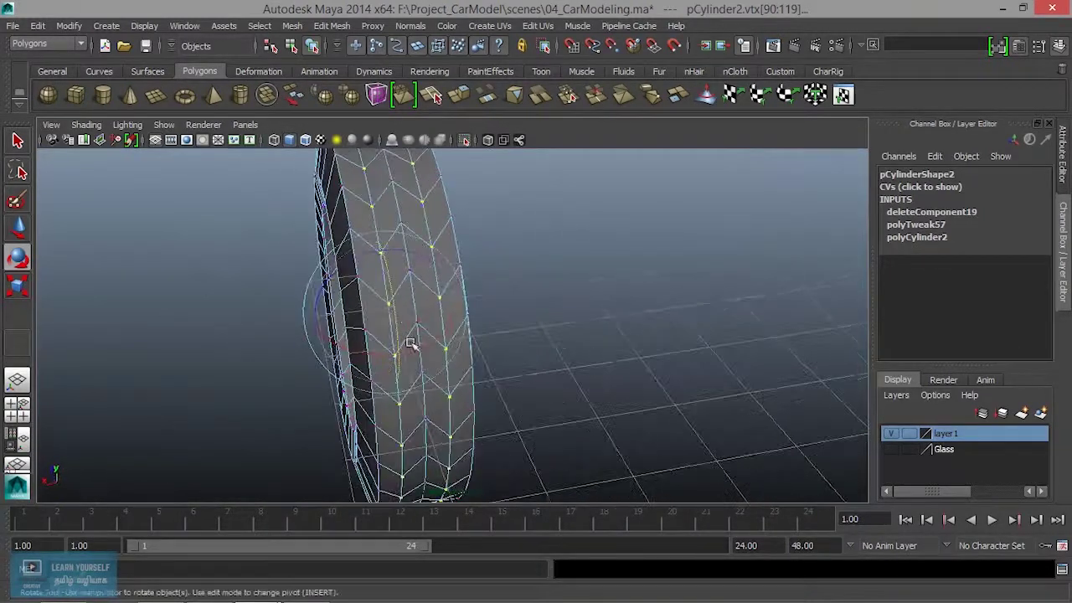
mouse_move(386, 297)
left_mouse_down("alt")
mouse_move(444, 321)
mouse_move(560, 321)
mouse_move(468, 289)
left_mouse_up("alt")
middle_click_drag(469, 289, 581, 330, "alt")
mouse_move(581, 330)
left_mouse_down("alt")
mouse_move(527, 292)
mouse_move(617, 301)
left_mouse_up("alt")
right_click_drag(628, 228, 687, 204)
mouse_move(622, 244)
left_mouse_down("alt")
mouse_move(605, 304)
mouse_move(363, 292)
mouse_move(333, 266)
mouse_move(509, 318)
mouse_move(520, 349)
mouse_move(450, 310)
mouse_move(462, 318)
mouse_move(359, 301)
mouse_move(453, 343)
mouse_move(437, 290)
mouse_move(450, 309)
mouse_move(365, 332)
mouse_move(395, 337)
mouse_move(557, 344)
mouse_move(634, 296)
mouse_move(499, 374)
mouse_move(427, 383)
mouse_move(390, 359)
mouse_move(432, 315)
left_mouse_up("alt")
key("ctrl+1")
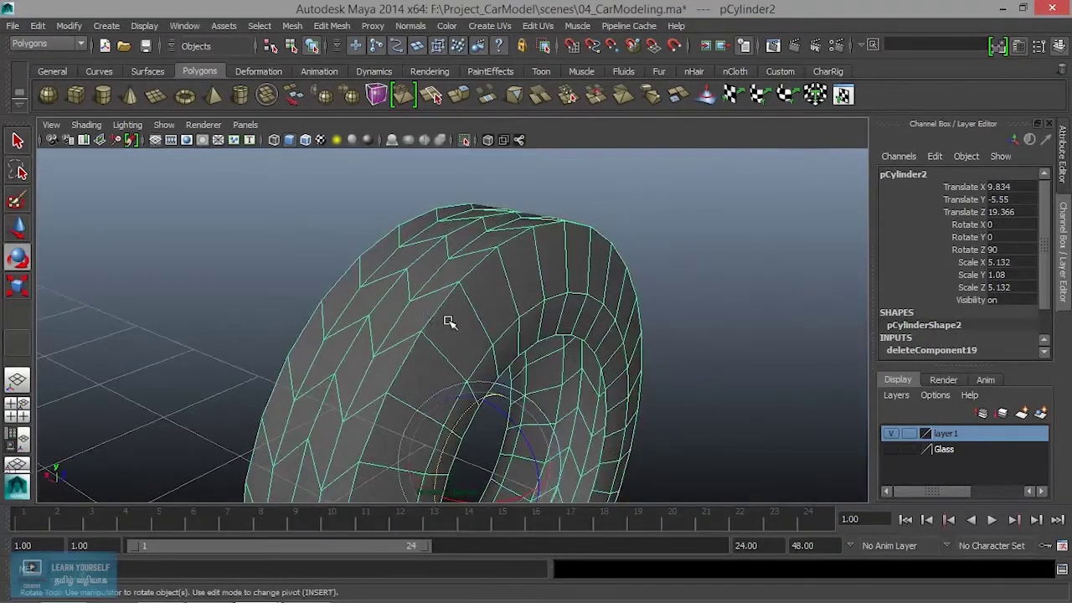
Scale the tire's Y from 1.08 to 1.18 and preview it smoothed.
key("r")
left_click_drag(532, 452, 545, 323, "alt")
mouse_move(545, 382)
left_mouse_down()
mouse_move(512, 406)
mouse_move(493, 399)
mouse_move(519, 337)
mouse_move(490, 336)
left_mouse_up()
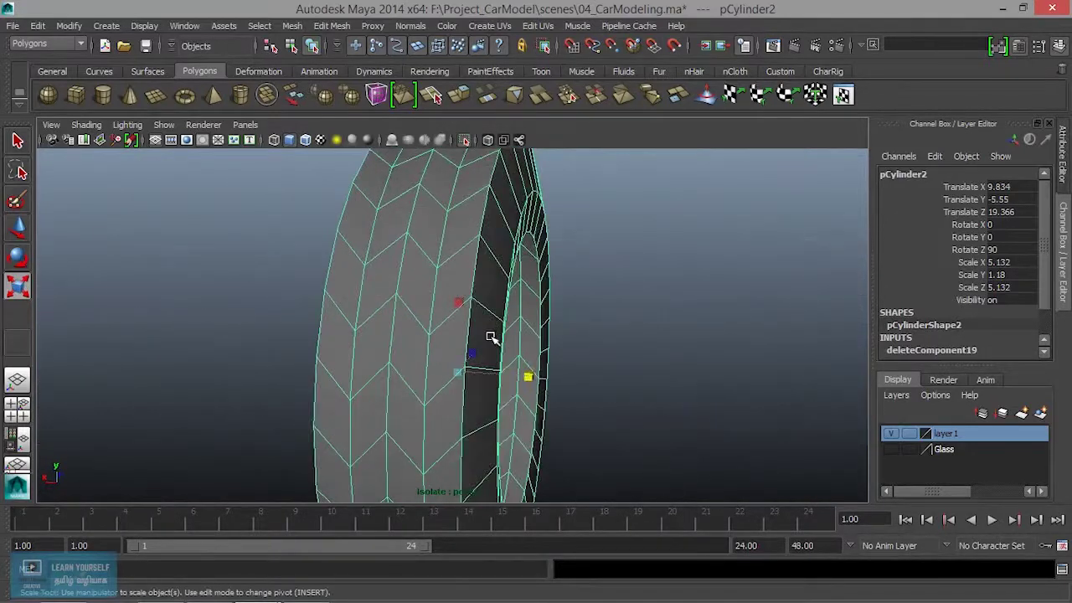
key("3")
left_click(680, 311)
left_click_drag(636, 349, 503, 349, "alt")
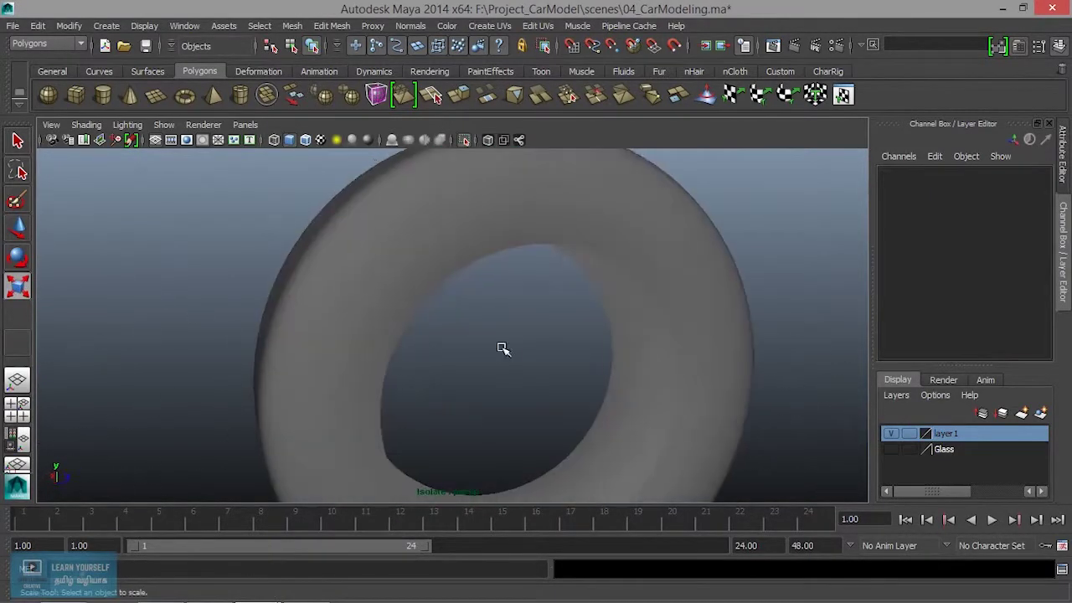
Reselect the tire, turn off smooth preview, and pick the first tread faces in face mode.
left_click(433, 293)
mouse_move(433, 293)
left_mouse_down("alt")
mouse_move(488, 333)
mouse_move(543, 332)
mouse_move(466, 318)
mouse_move(504, 353)
left_mouse_up("alt")
key("1")
mouse_move(470, 314)
left_mouse_down("alt")
mouse_move(298, 302)
mouse_move(201, 265)
mouse_move(318, 298)
mouse_move(497, 294)
mouse_move(519, 256)
mouse_move(454, 239)
left_mouse_up("alt")
right_click(456, 239)
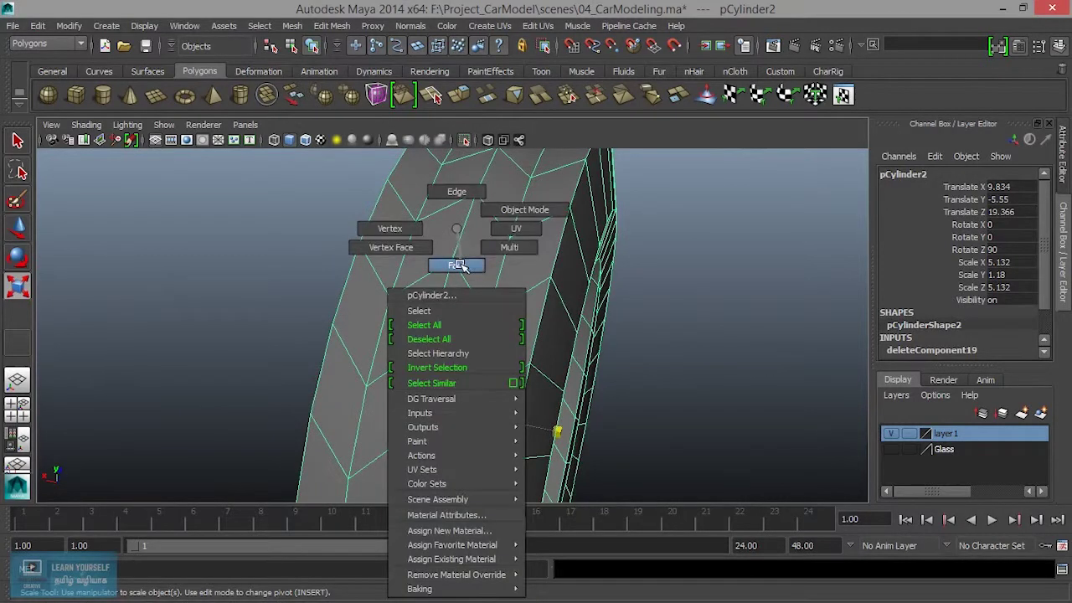
left_click(459, 264)
left_click(383, 239)
left_click(430, 253, "shift")
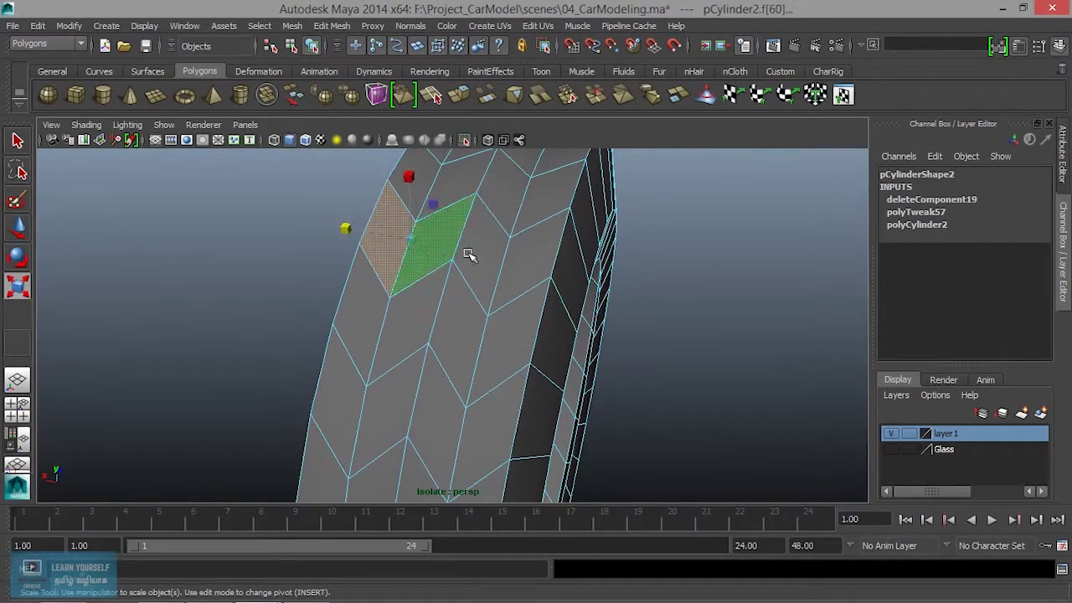
Add the tread face loops in both columns plus the remaining tread faces from the front view.
double_click(427, 178, "shift")
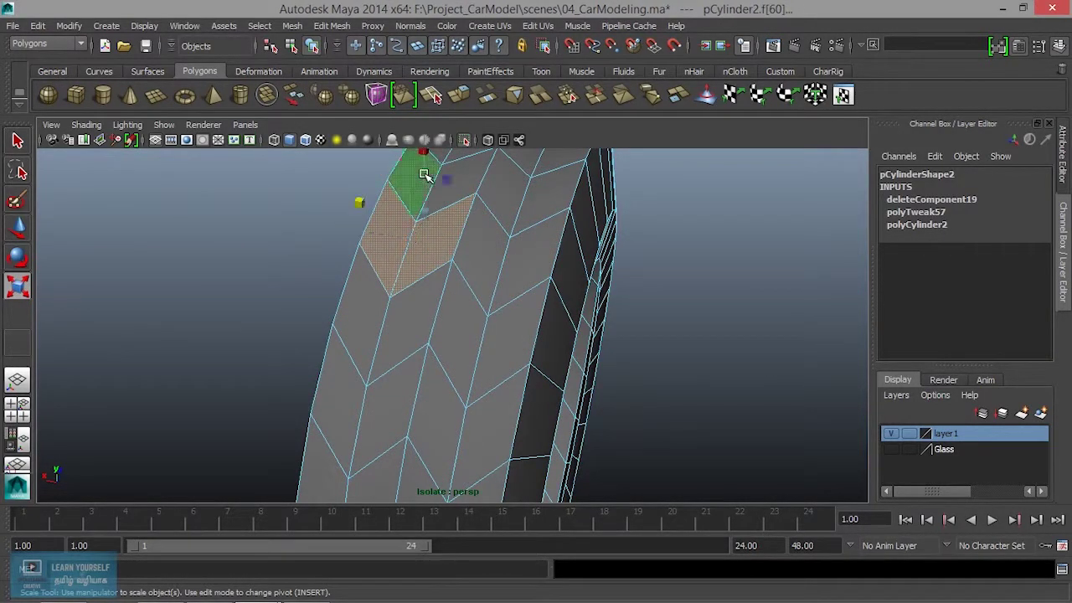
double_click(453, 188, "shift")
double_click(453, 187, "shift")
double_click(427, 306, "shift")
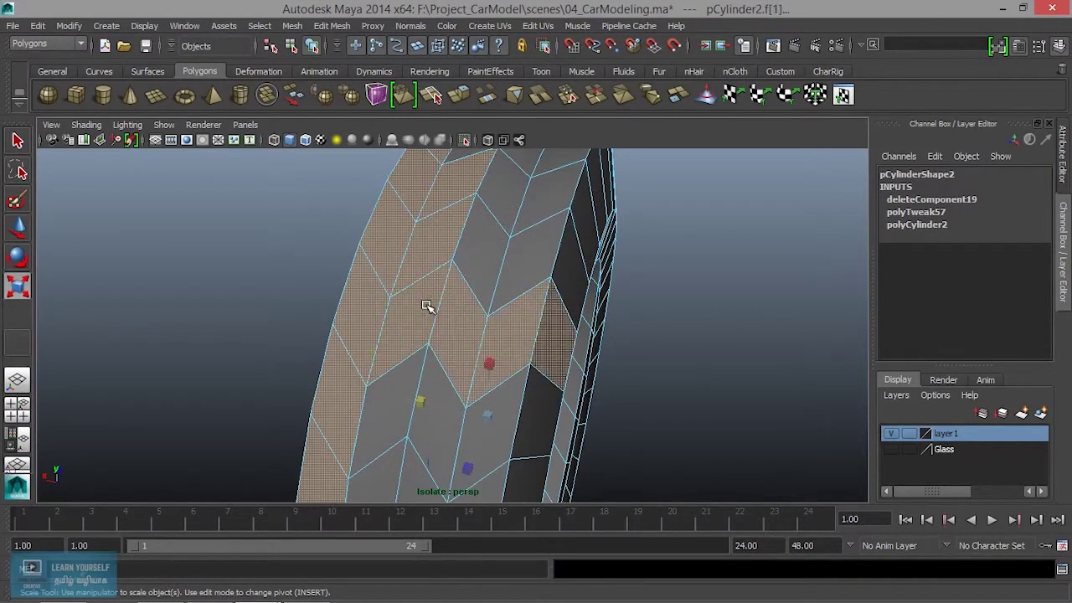
scroll(429, 305, "down", 5)
key("space")
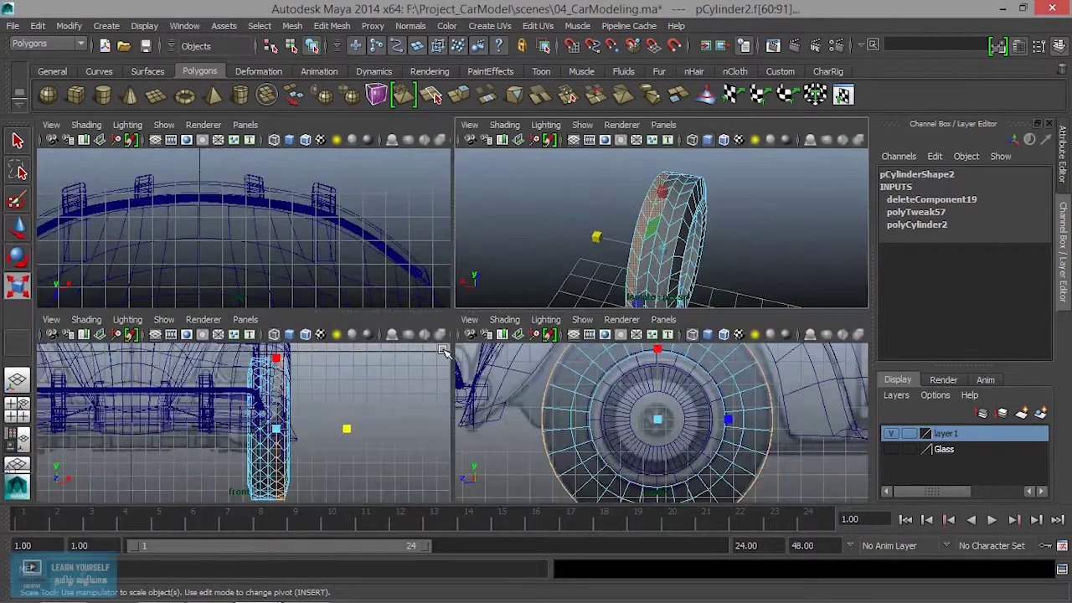
key("space")
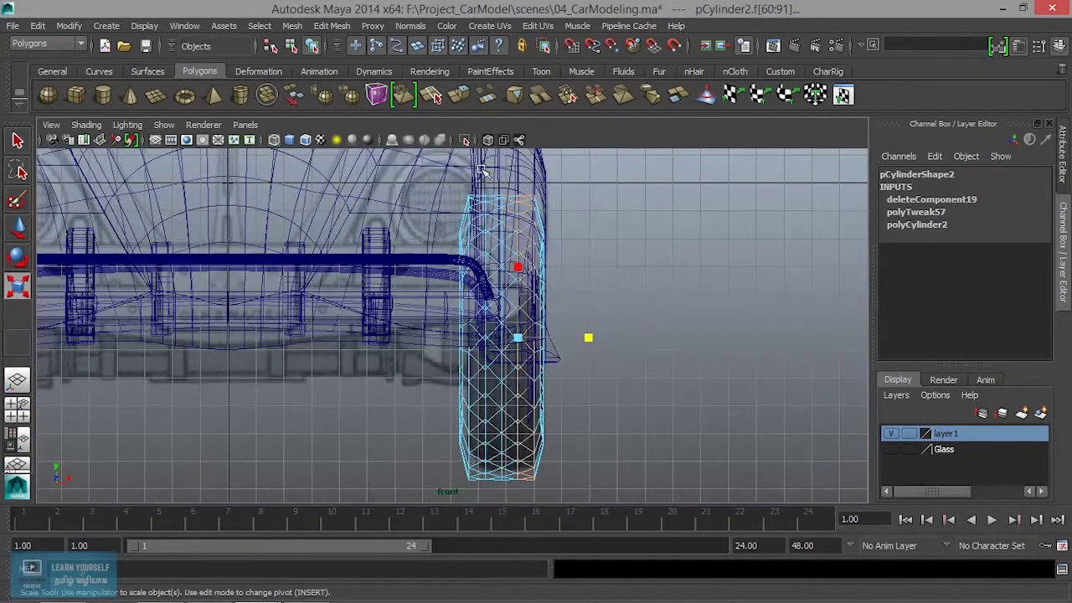
mouse_move(516, 497)
left_mouse_down("shift")
mouse_move(589, 268)
mouse_move(521, 168)
mouse_move(459, 310)
mouse_move(555, 387)
mouse_move(370, 340)
mouse_move(432, 203)
left_mouse_up("shift")
key("space")
key("space")
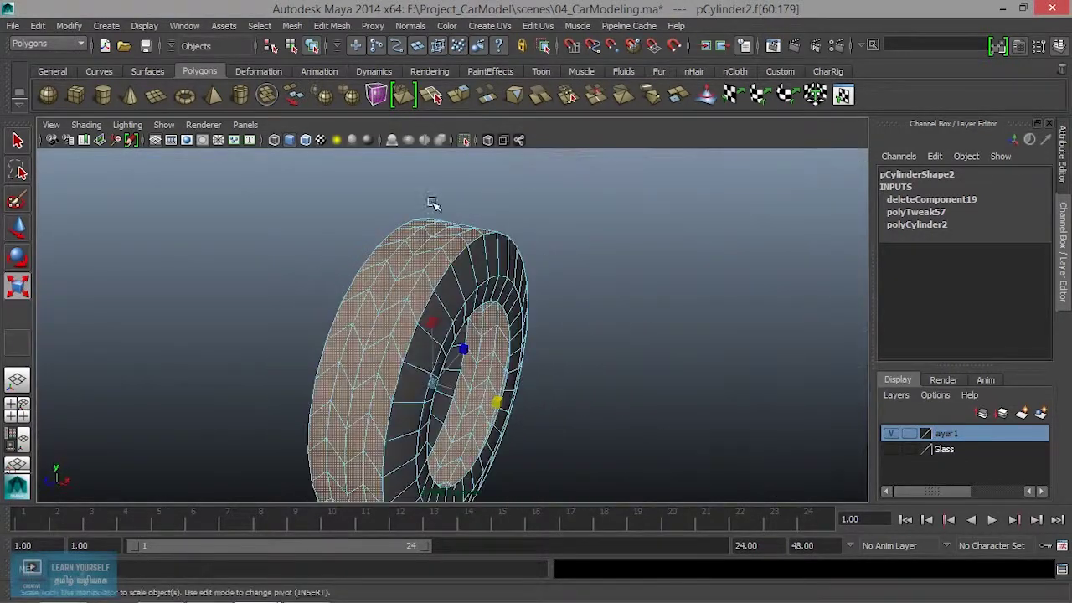
Duplicate the selected chevron tread faces with Edit Mesh > Duplicate Face.
left_click(332, 26)
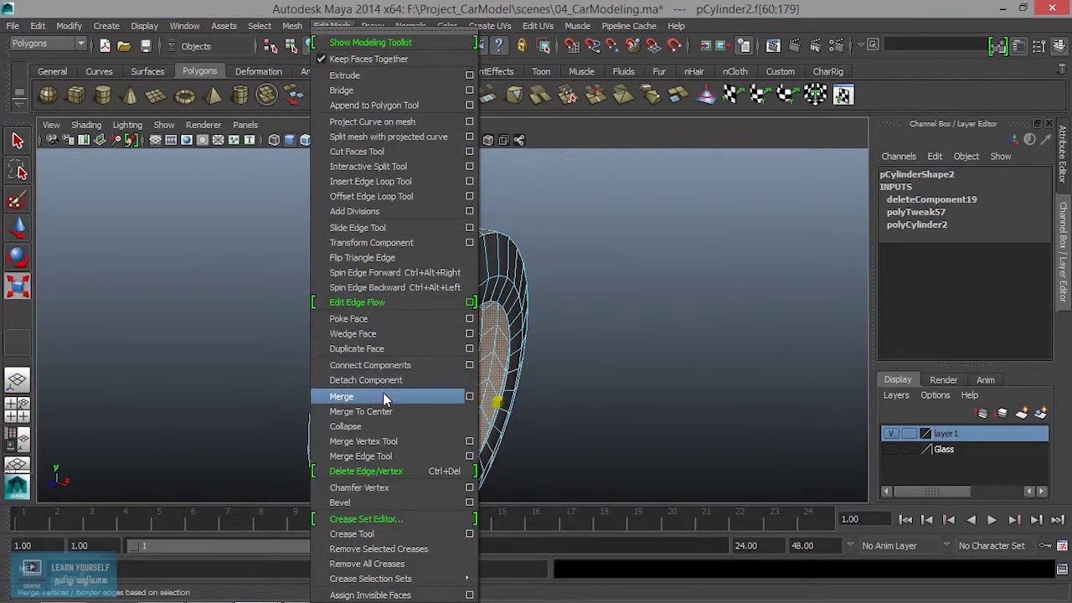
left_click(373, 350)
mouse_move(510, 354)
left_mouse_down("alt")
mouse_move(523, 184)
mouse_move(511, 239)
left_mouse_up("alt")
left_click_drag(436, 290, 383, 299)
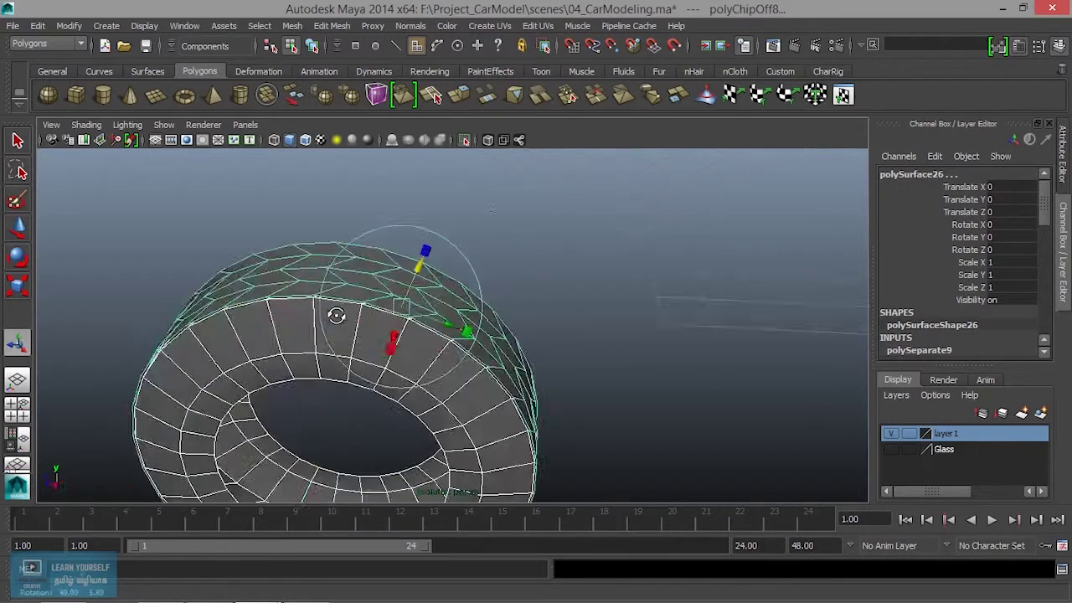
Return to object mode and select the new tread surface polySurface26.
right_click_drag(336, 325, 394, 210)
left_click(189, 358)
key("1")
key("3")
left_click(327, 278)
left_click(528, 352)
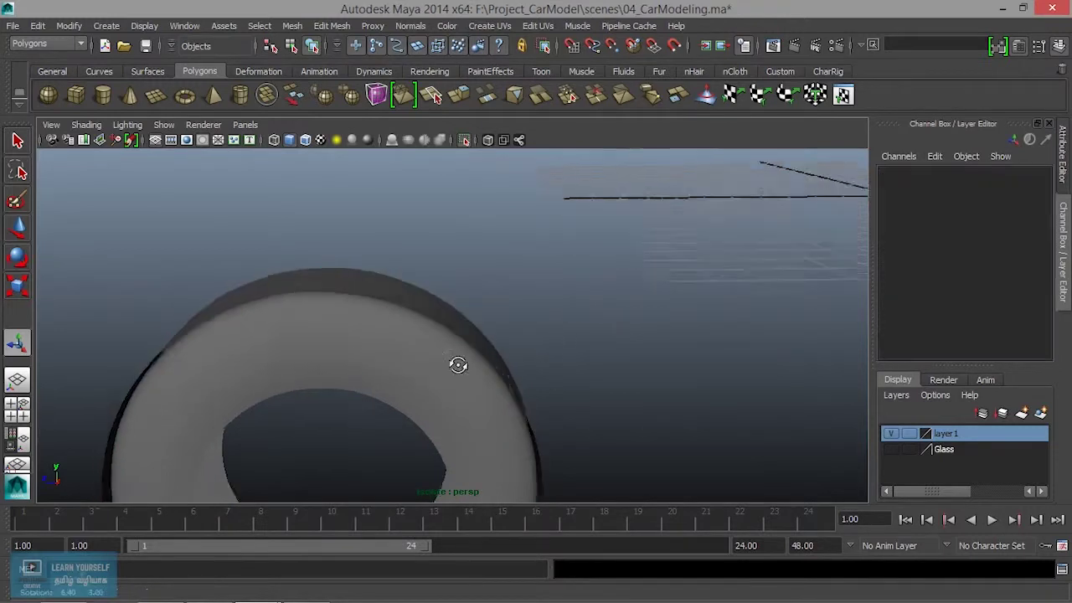
left_click_drag(531, 355, 455, 333, "alt")
left_click(463, 342)
mouse_move(473, 381)
left_mouse_down("alt")
mouse_move(509, 360)
mouse_move(426, 325)
left_mouse_up("alt")
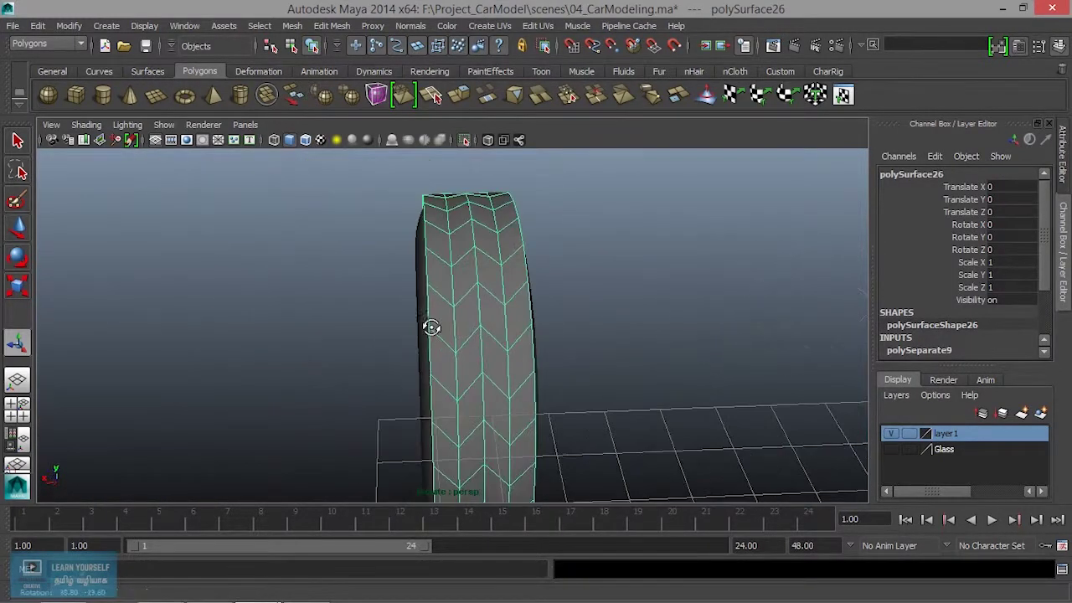
Isolate polySurface26 and switch it to face selection.
key("ctrl+1")
right_click_drag(388, 292, 500, 337, "alt")
mouse_move(500, 337)
left_mouse_down("alt")
mouse_move(377, 310)
mouse_move(378, 283)
mouse_move(355, 342)
left_mouse_up("alt")
middle_click_drag(354, 342, 418, 352, "alt")
mouse_move(417, 352)
left_mouse_down("alt")
mouse_move(435, 376)
mouse_move(440, 330)
mouse_move(460, 343)
left_mouse_up("alt")
right_click(459, 339)
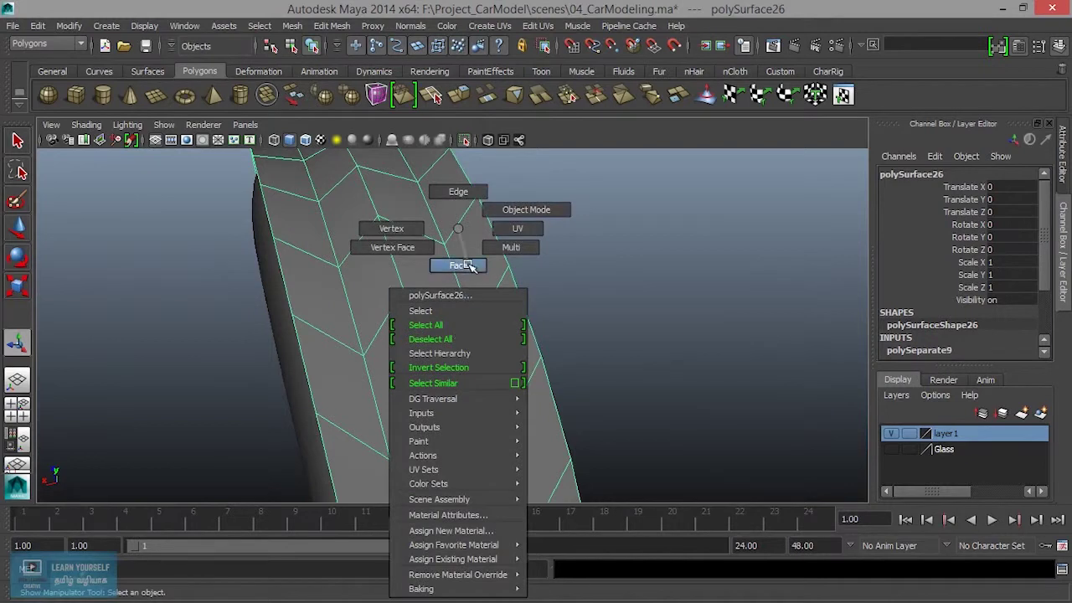
left_click(467, 266)
Select the chevron tread faces along the strip.
mouse_move(483, 329)
left_mouse_down("alt")
mouse_move(478, 346)
mouse_move(434, 353)
left_mouse_up("alt")
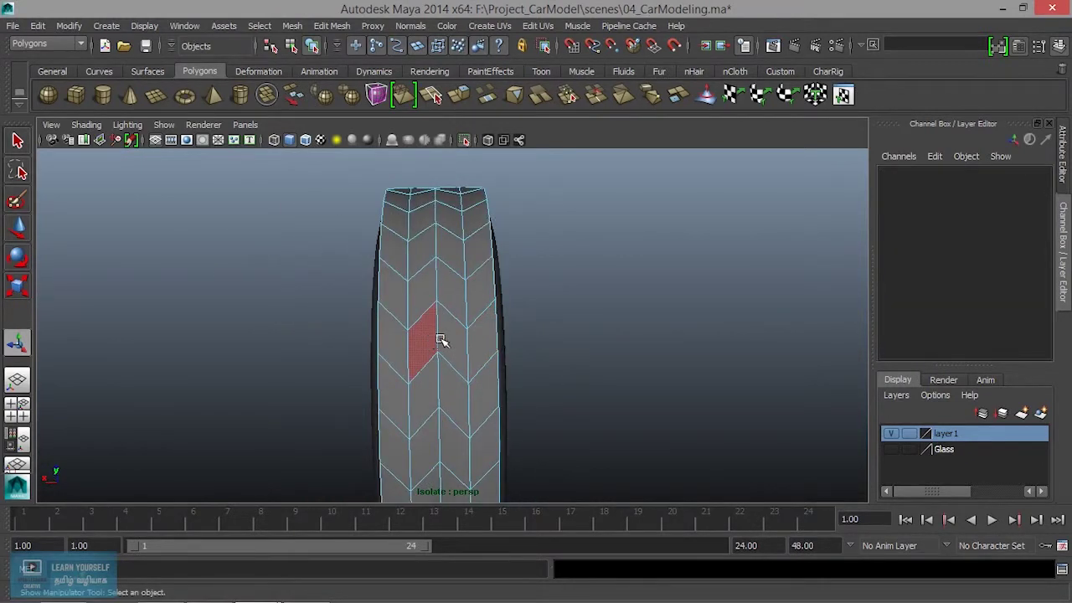
mouse_move(444, 350)
left_mouse_down("alt")
mouse_move(552, 390)
mouse_move(354, 334)
mouse_move(563, 386)
mouse_move(455, 344)
mouse_move(433, 364)
mouse_move(626, 341)
left_mouse_up("alt")
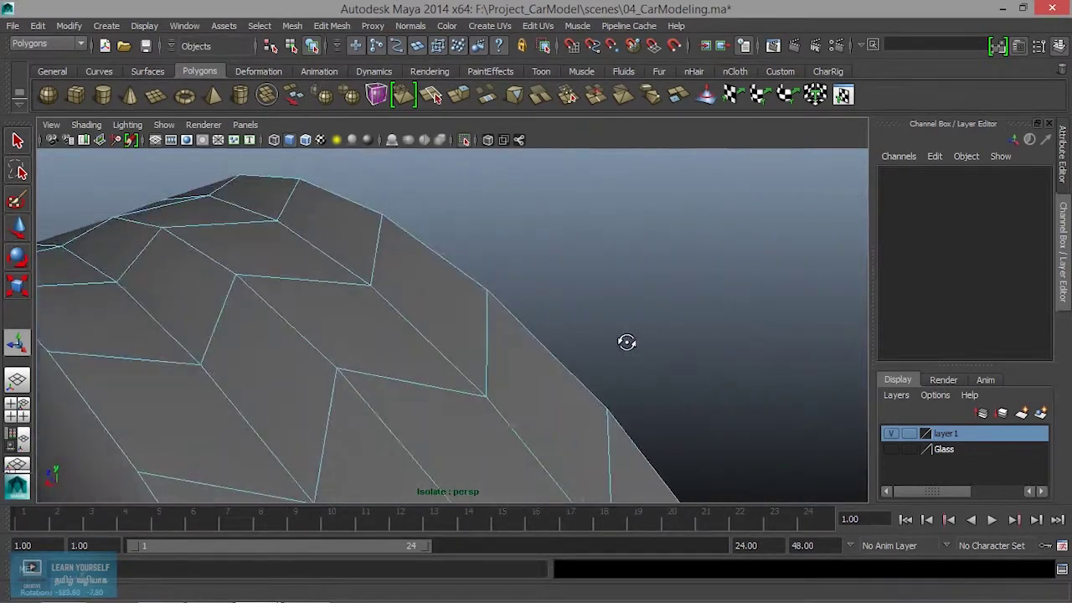
mouse_move(552, 366)
left_mouse_down("alt")
mouse_move(612, 356)
mouse_move(478, 383)
mouse_move(521, 383)
mouse_move(491, 388)
mouse_move(505, 424)
left_mouse_up("alt")
left_click(505, 424)
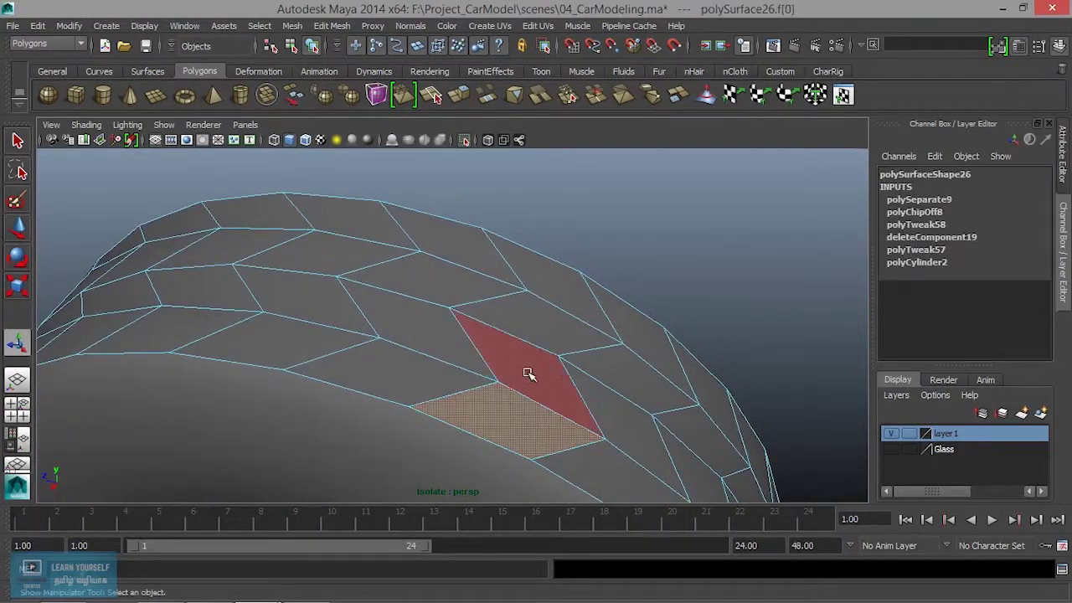
left_click(578, 351, "shift")
left_click(561, 287, "shift")
middle_click_drag(519, 385, 493, 360, "alt")
mouse_move(494, 360)
left_mouse_down("alt")
mouse_move(480, 280)
mouse_move(418, 310)
mouse_move(376, 311)
mouse_move(535, 337)
mouse_move(514, 320)
mouse_move(486, 323)
mouse_move(648, 383)
mouse_move(533, 361)
left_mouse_up("alt")
middle_click_drag(532, 361, 530, 361, "alt")
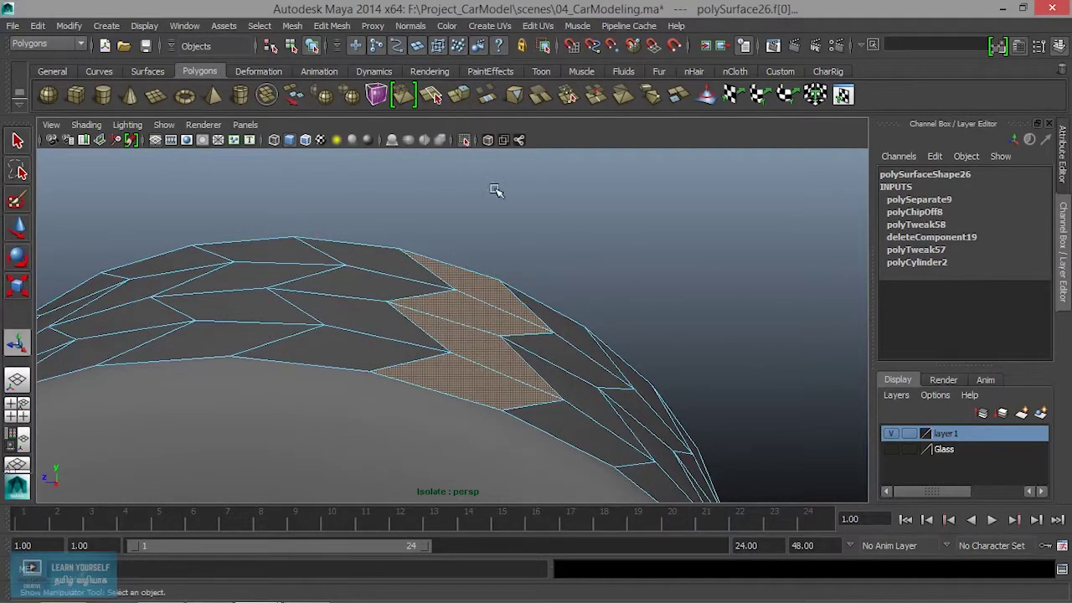
Try an extrusion, undo it, and set extrusions to treat each face separately.
key("ctrl+e")
mouse_move(497, 347)
left_mouse_down()
mouse_move(489, 341)
mouse_move(529, 352)
mouse_move(328, 348)
mouse_move(445, 349)
mouse_move(430, 363)
mouse_move(352, 365)
left_mouse_up()
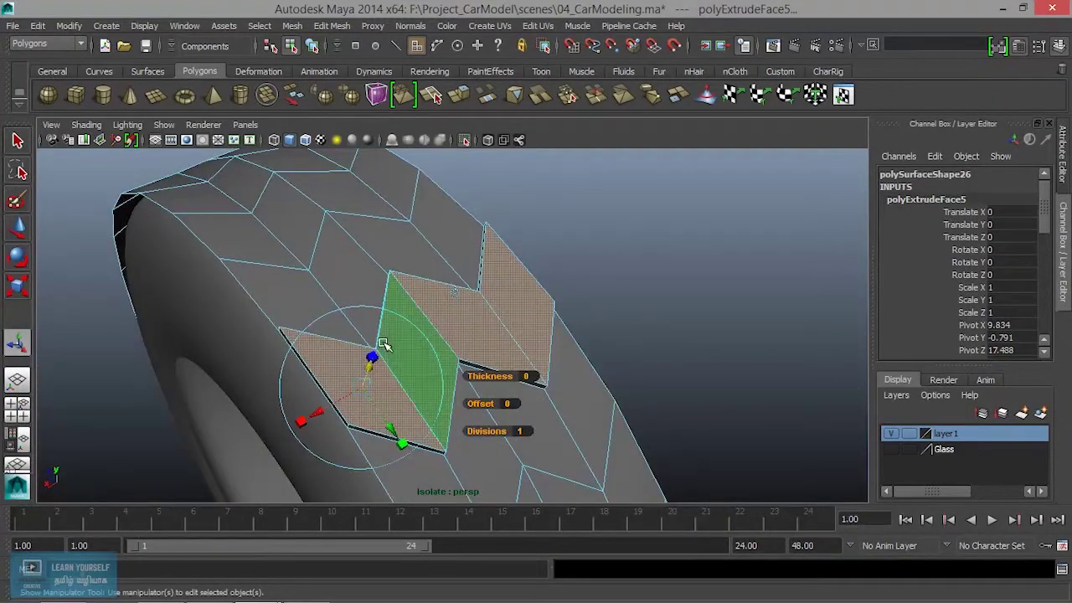
key("ctrl+z")
key("ctrl+z")
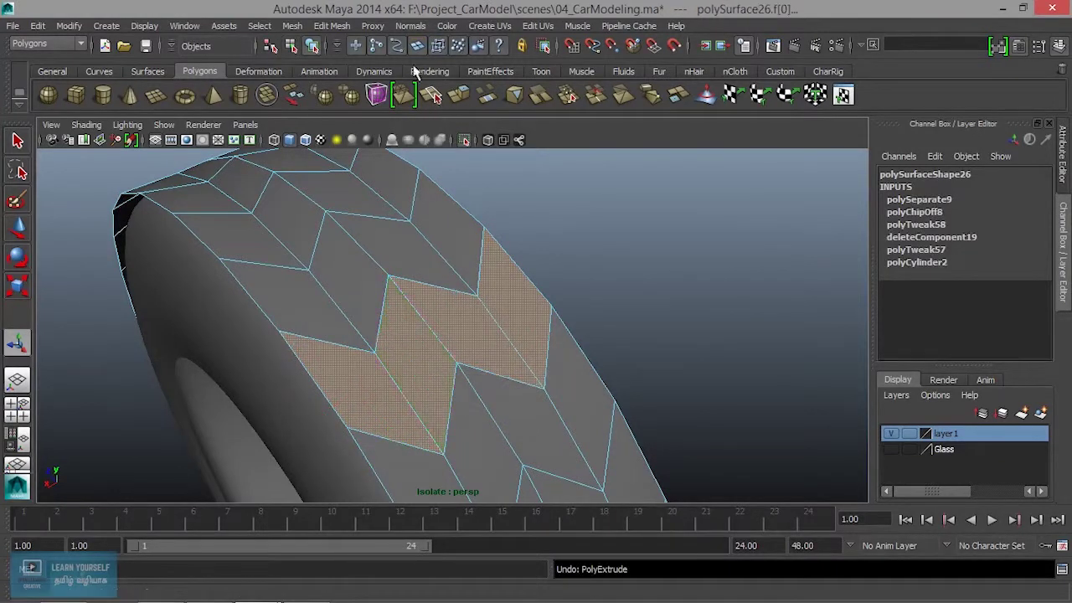
left_click(353, 30)
left_click(403, 63)
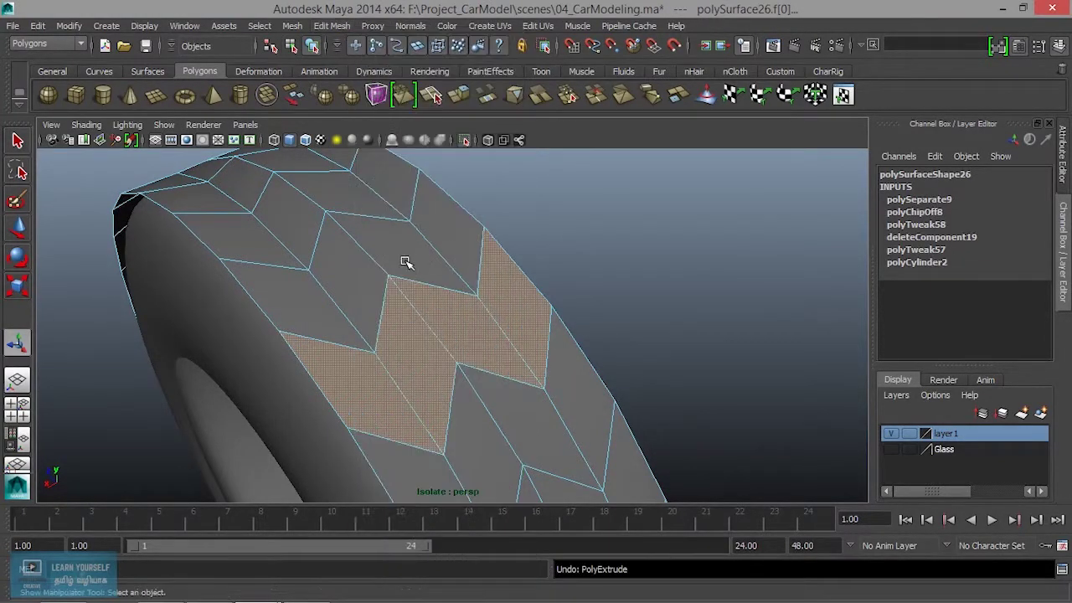
left_click_drag(411, 256, 510, 245, "alt")
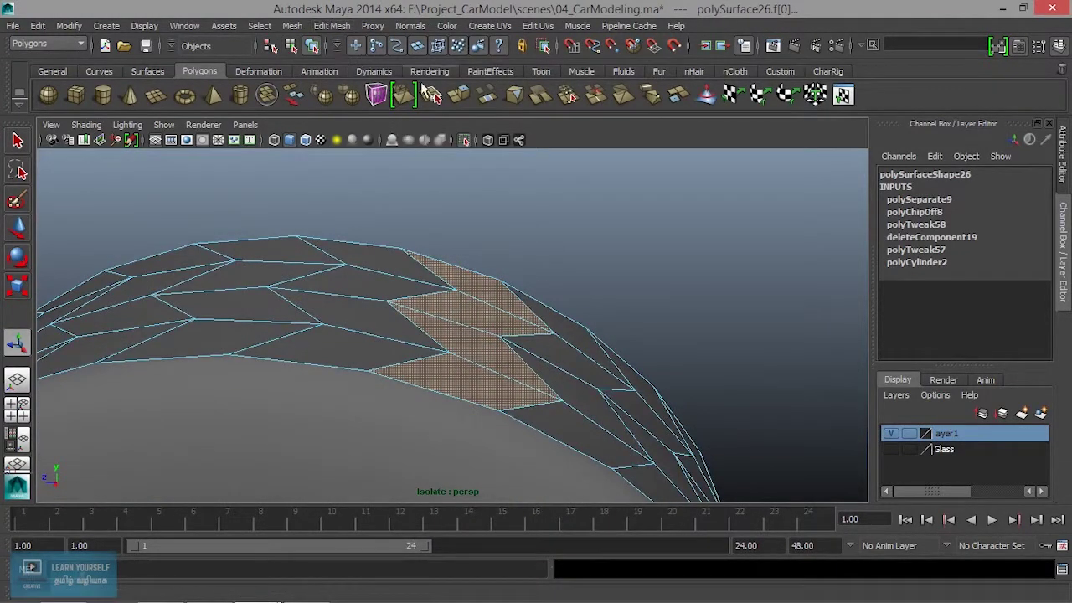
Extrude the tread faces again with faces kept separate and inspect the result.
key("ctrl+e")
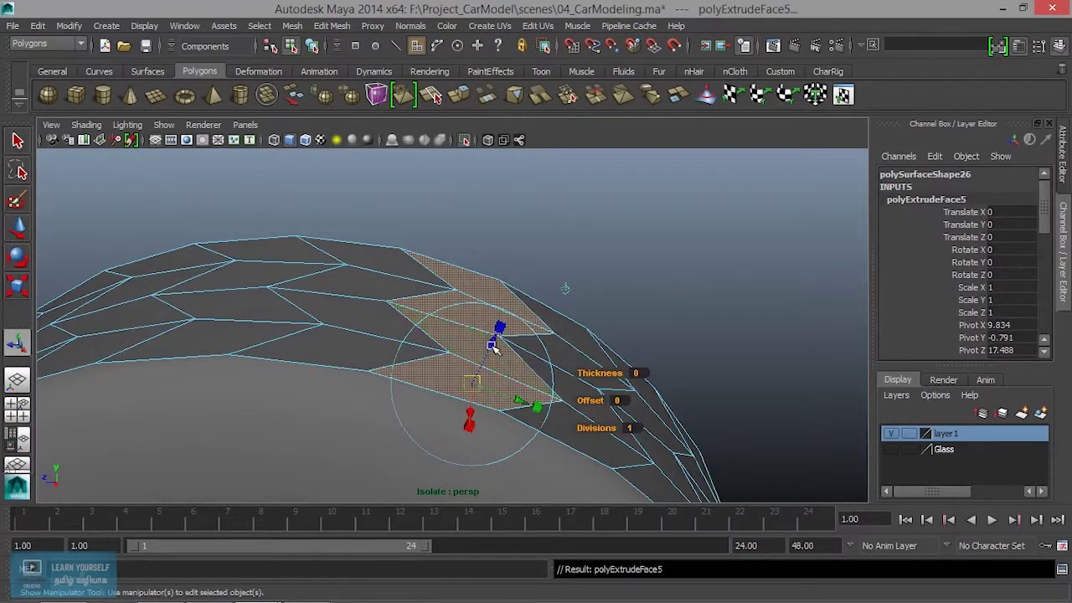
mouse_move(494, 348)
left_mouse_down("alt")
mouse_move(502, 354)
mouse_move(310, 394)
left_mouse_up("alt")
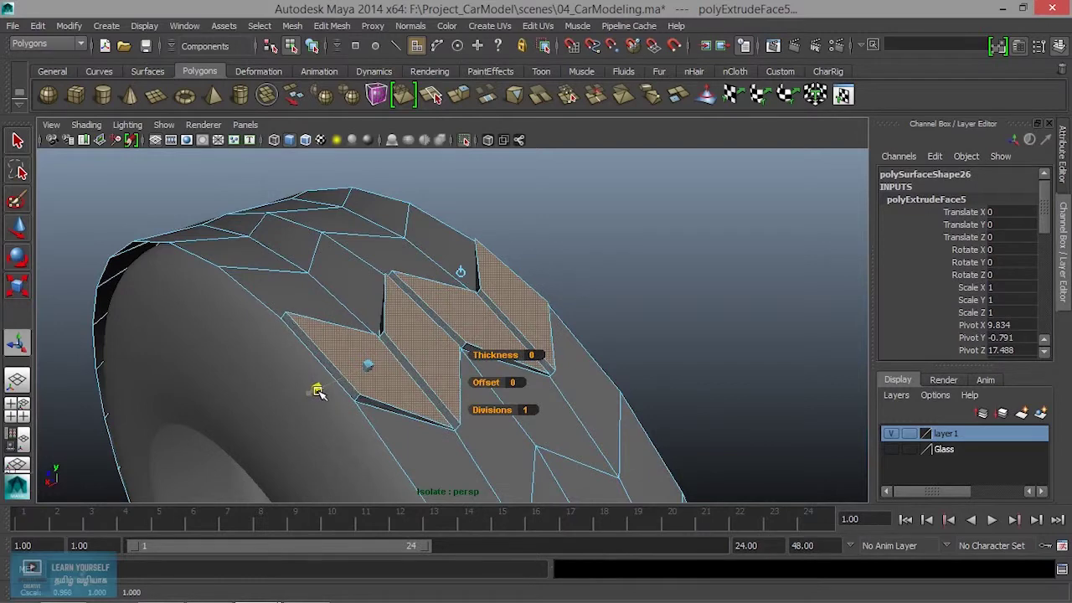
mouse_move(321, 391)
left_mouse_down("alt")
mouse_move(246, 329)
mouse_move(418, 306)
mouse_move(569, 373)
mouse_move(431, 354)
mouse_move(461, 363)
mouse_move(299, 302)
left_mouse_up("alt")
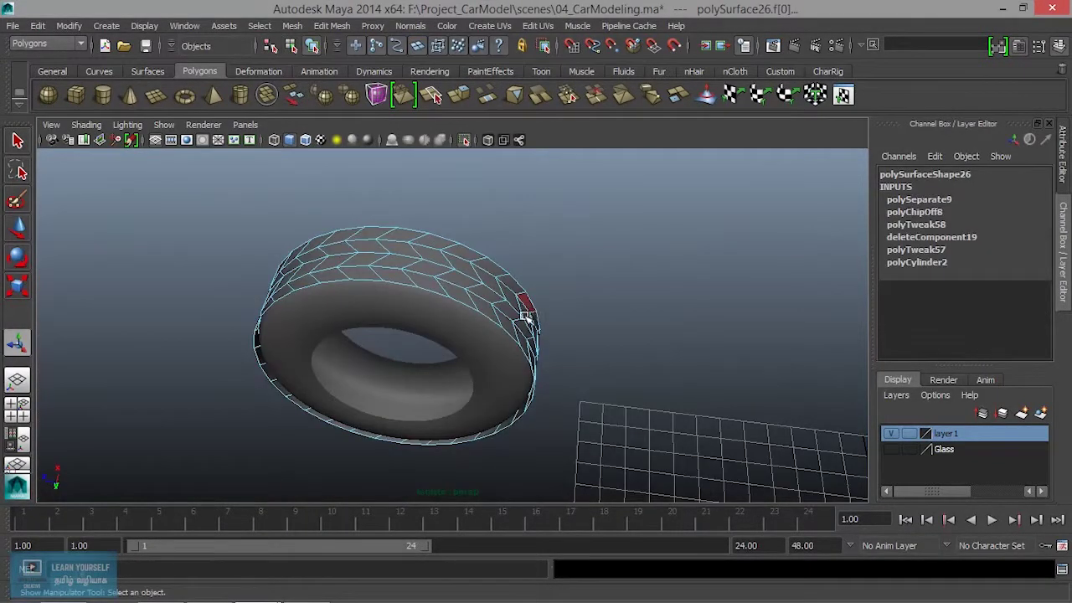
left_click_drag(526, 317, 438, 315, "alt")
mouse_move(438, 315)
right_mouse_down("alt")
mouse_move(600, 394)
mouse_move(450, 344)
right_mouse_up("alt")
mouse_move(450, 344)
left_mouse_down("alt")
mouse_move(455, 361)
mouse_move(426, 304)
mouse_move(507, 318)
left_mouse_up("alt")
middle_click_drag(508, 318, 504, 404, "alt")
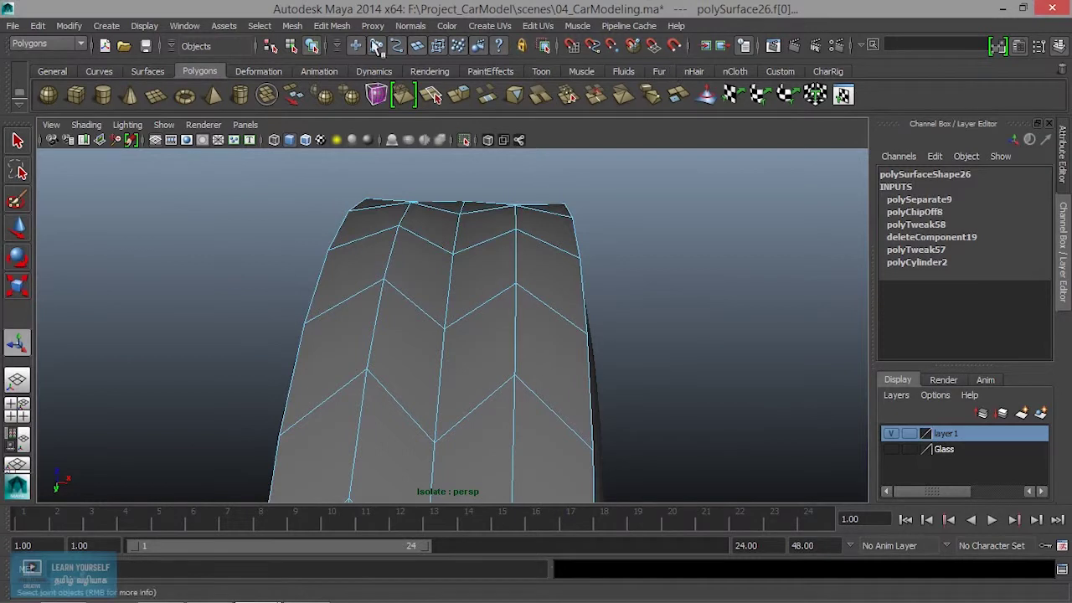
left_click(331, 26)
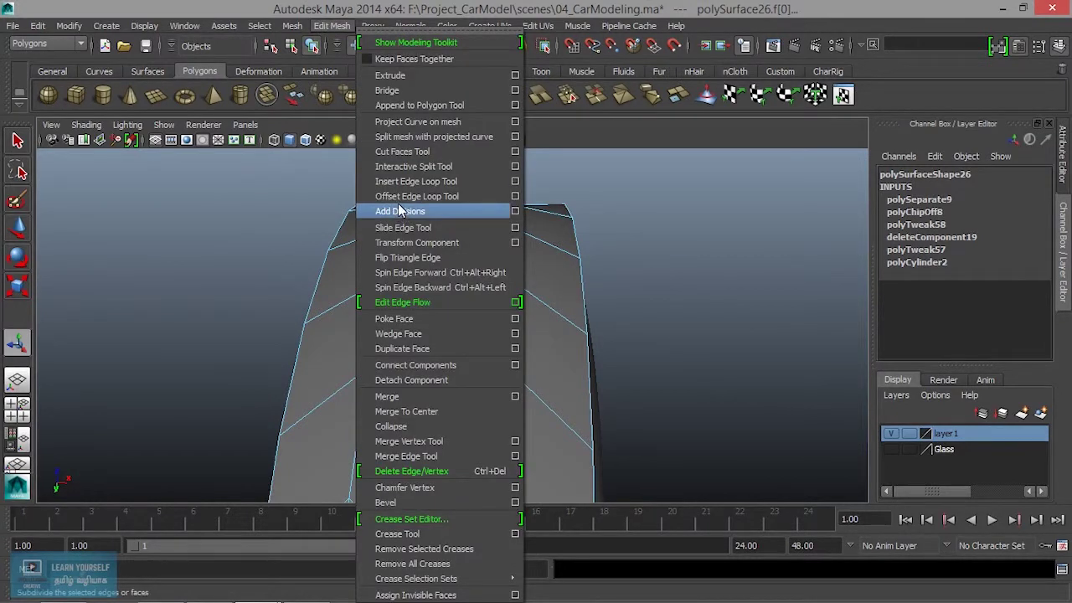
Insert two edge loops across the tread with the Insert Edge Loop Tool.
left_click(411, 182)
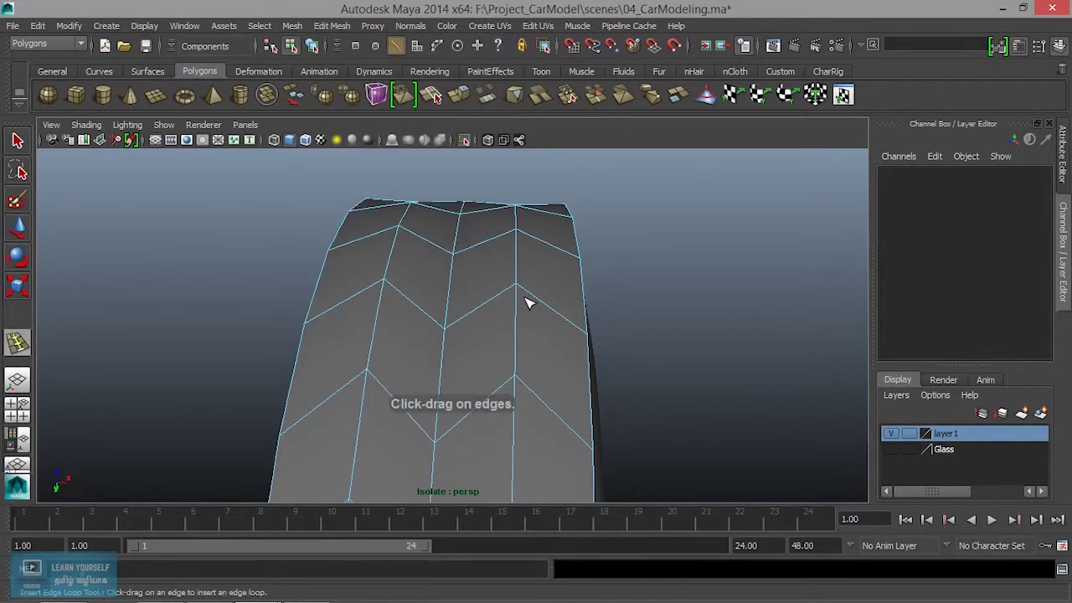
left_click(529, 296)
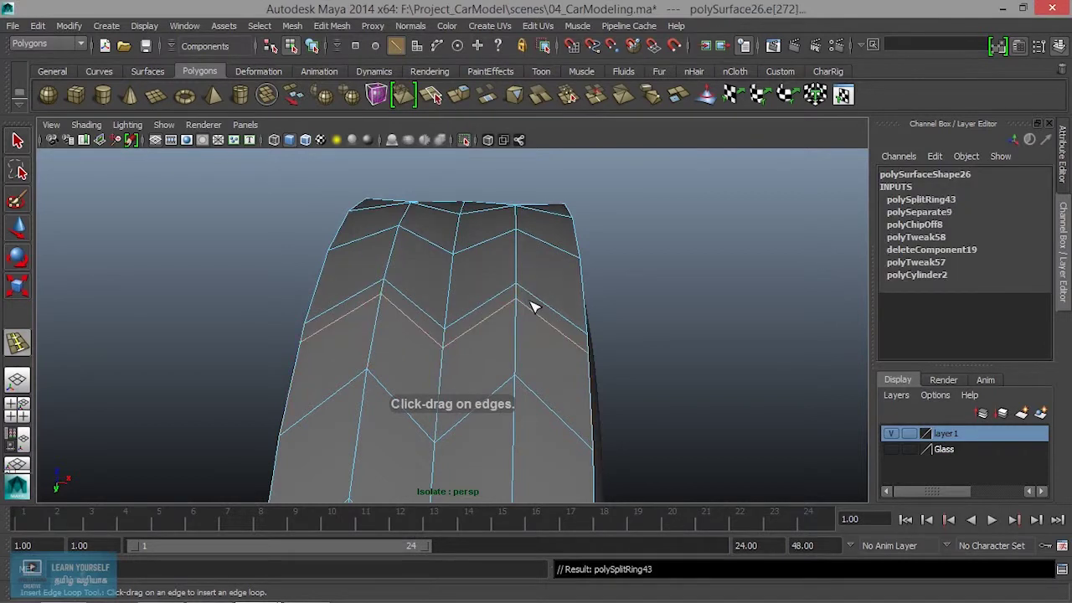
key("ctrl+z")
scroll(538, 308, "up", 2)
scroll(577, 325, "up", 2)
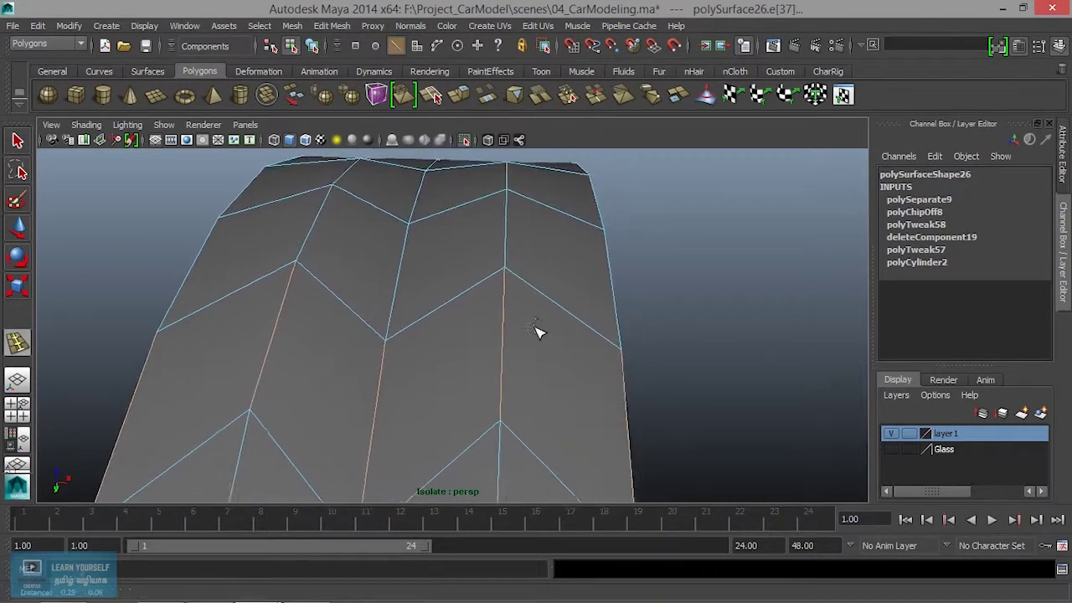
scroll(538, 330, "up", 2)
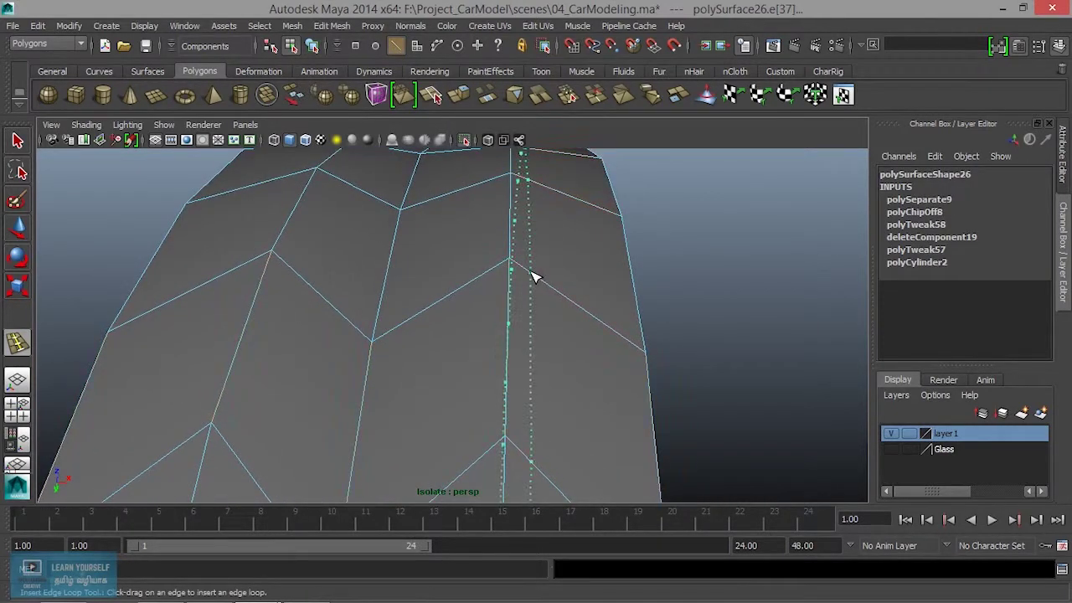
left_click(526, 276)
mouse_move(503, 304)
left_mouse_down("alt")
mouse_move(636, 335)
mouse_move(481, 313)
mouse_move(612, 397)
mouse_move(658, 394)
mouse_move(463, 340)
mouse_move(466, 354)
mouse_move(464, 319)
mouse_move(686, 375)
mouse_move(597, 399)
mouse_move(545, 375)
mouse_move(701, 368)
mouse_move(514, 321)
left_mouse_up("alt")
left_click(474, 292)
Open the Insert Edge Loop Tool option box.
mouse_move(514, 321)
right_mouse_down("alt")
mouse_move(610, 349)
mouse_move(658, 349)
mouse_move(527, 363)
right_mouse_up("alt")
mouse_move(527, 363)
left_mouse_down("alt")
mouse_move(569, 366)
mouse_move(493, 328)
left_mouse_up("alt")
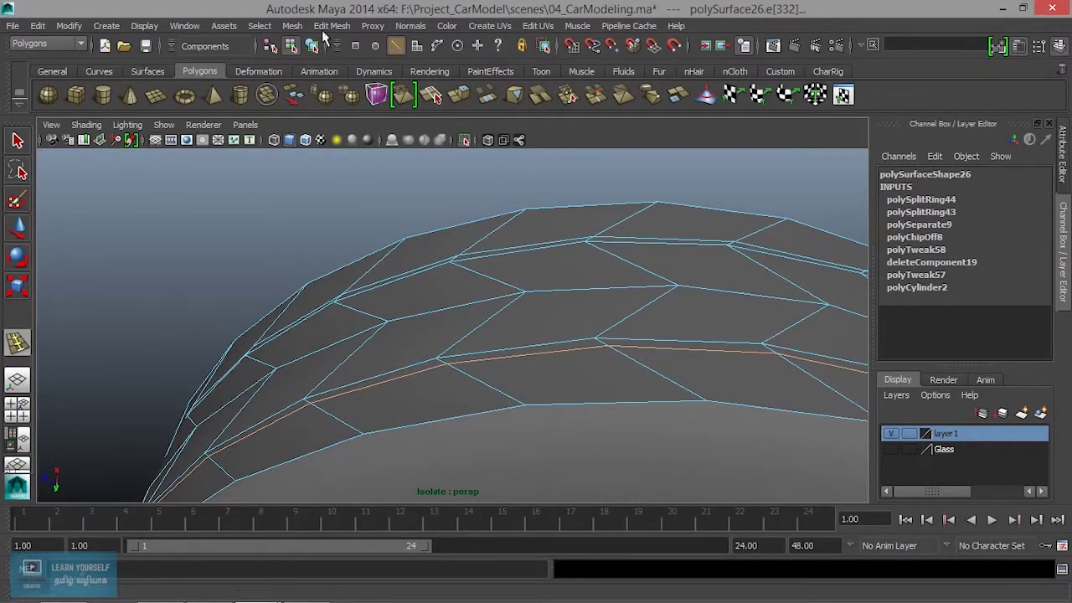
left_click(323, 27)
left_click(514, 181)
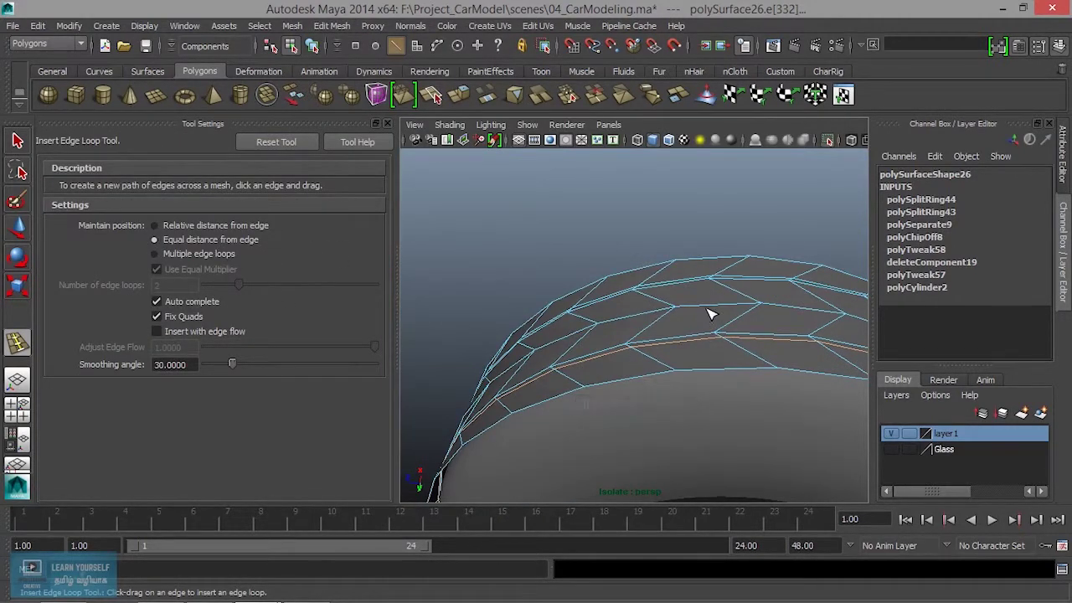
Insert paired chevron edge loops (Multiple edge loops, 2) across the first tread strips.
left_click_drag(708, 314, 709, 318)
scroll(661, 340, "up", 3)
scroll(660, 360, "up", 2)
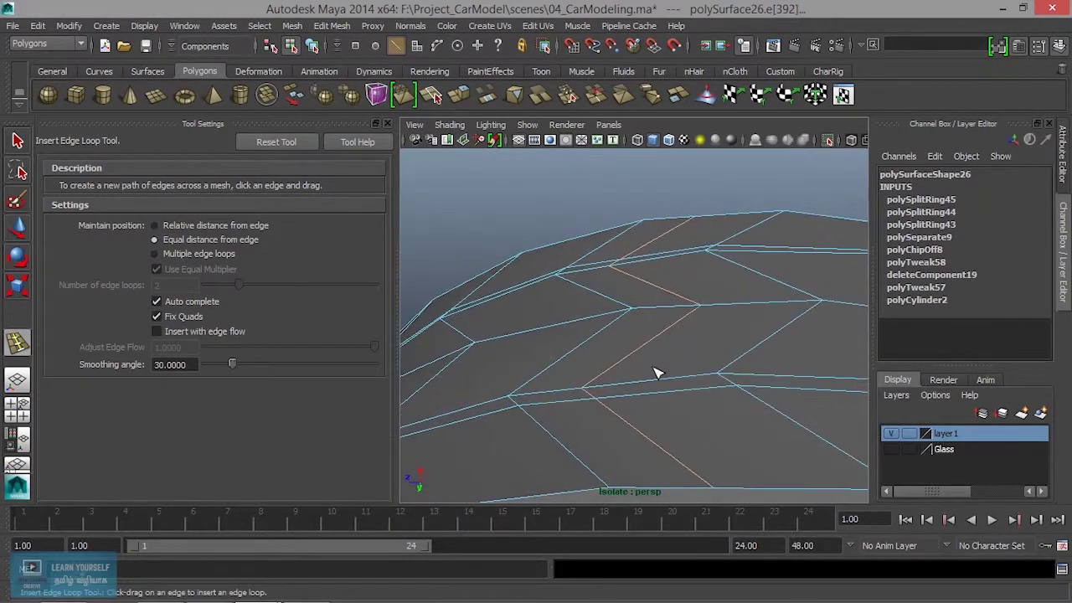
key("ctrl+z")
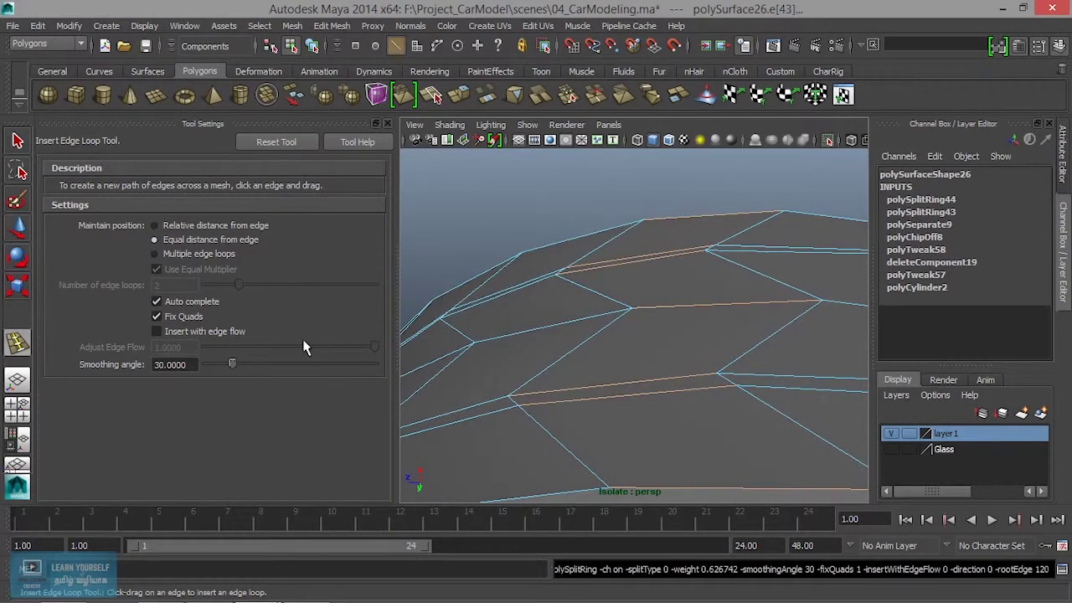
scroll(781, 419, "down", 2)
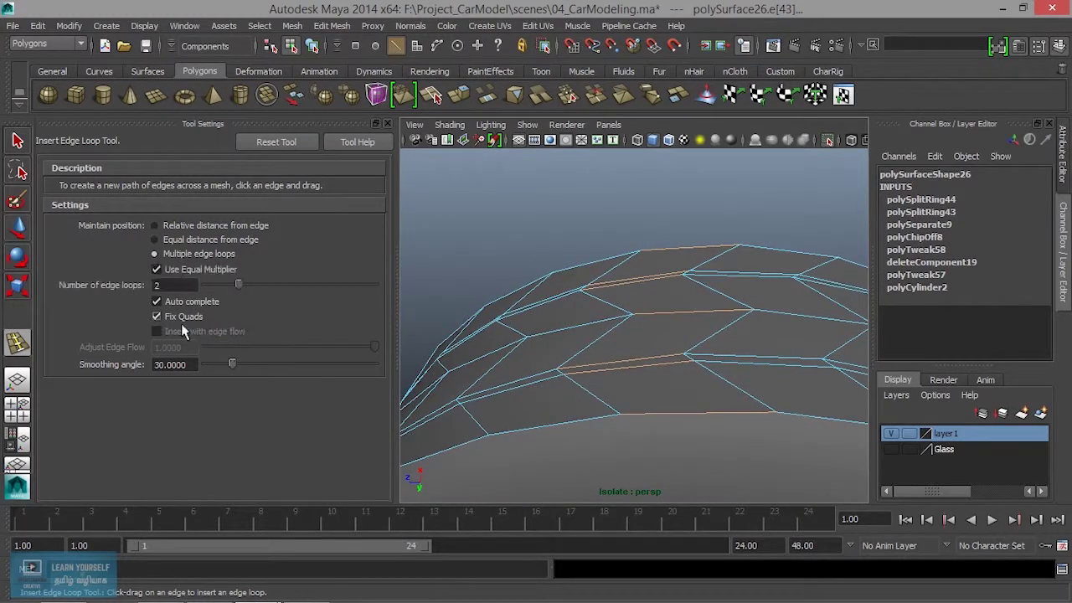
left_click(649, 369)
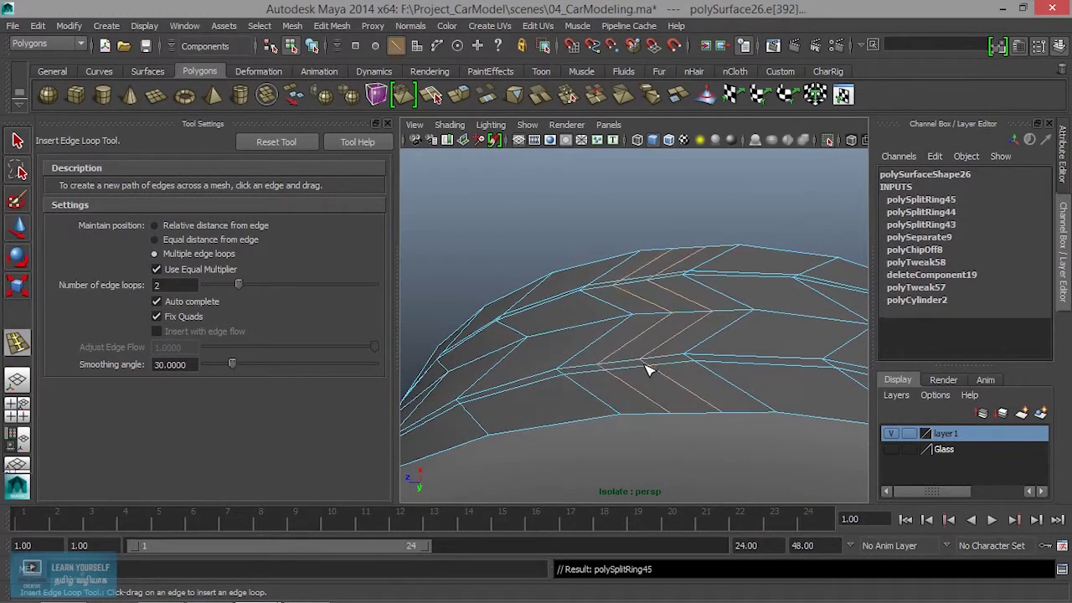
left_click_drag(637, 423, 768, 400, "alt")
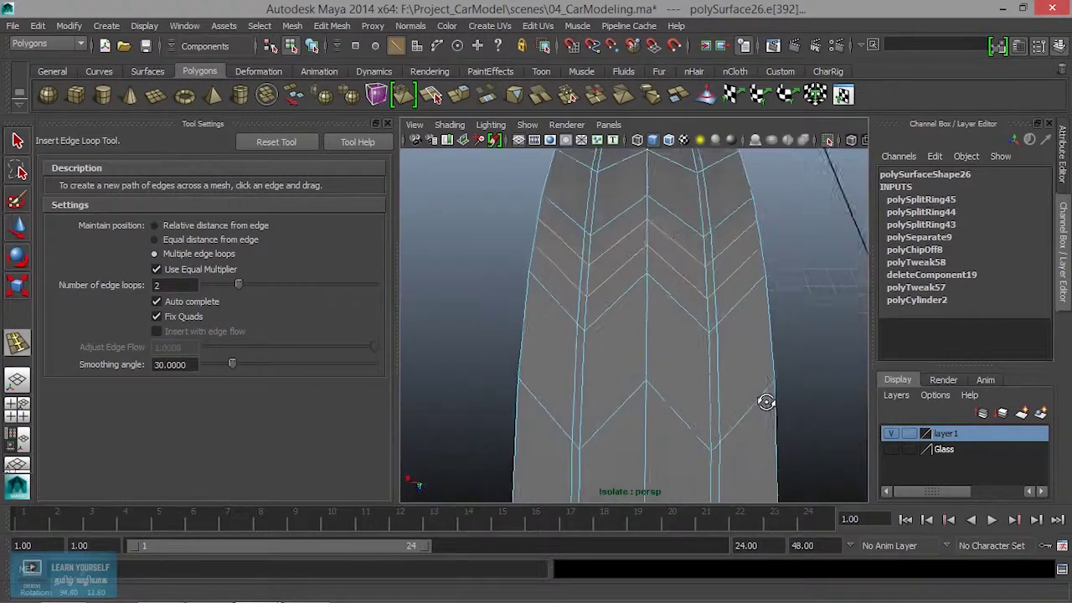
scroll(684, 375, "up", 1)
scroll(665, 397, "up", 1)
scroll(693, 329, "up", 2)
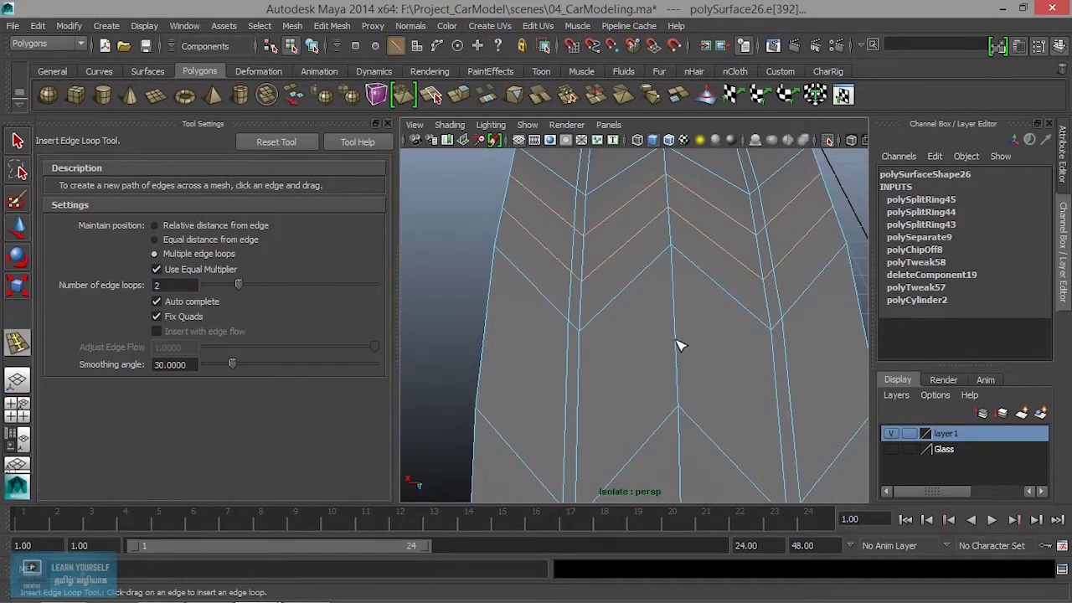
left_click(678, 351)
Continue inserting paired edge loops through the remaining chevron strips around the tire.
mouse_move(679, 399)
left_mouse_down("alt")
mouse_move(650, 335)
mouse_move(657, 342)
left_mouse_up("alt")
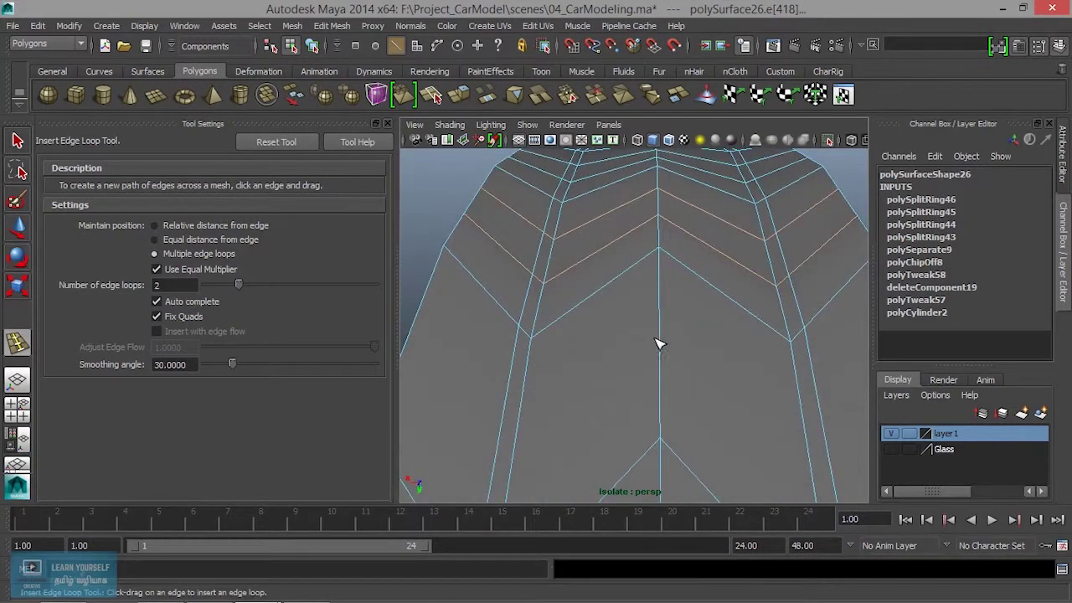
left_click(661, 345)
mouse_move(662, 439)
left_mouse_down("alt")
mouse_move(651, 325)
mouse_move(588, 359)
mouse_move(653, 390)
left_mouse_up("alt")
left_click(649, 388)
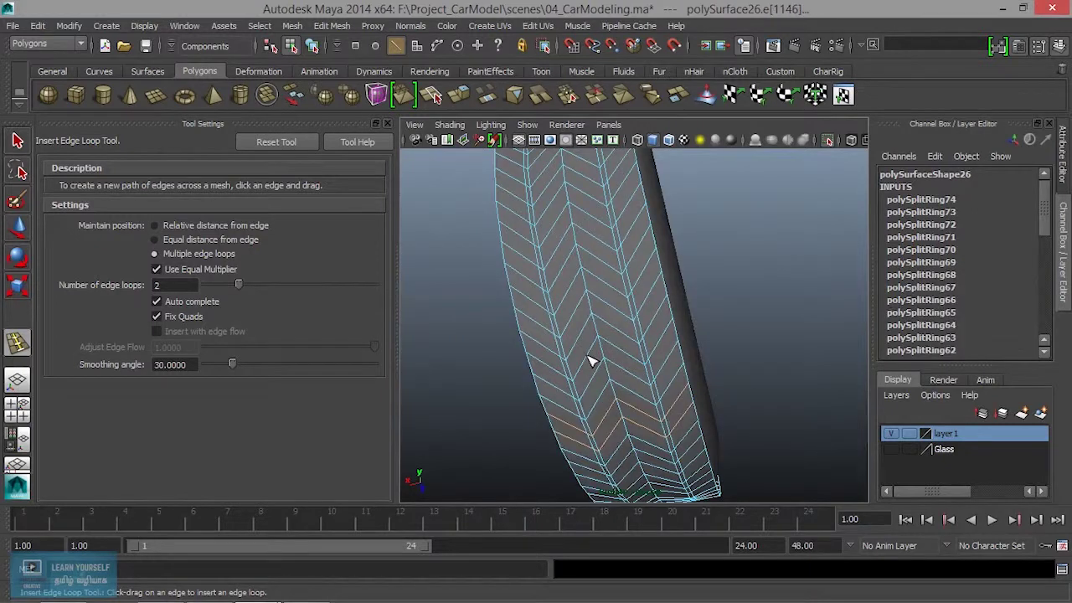
mouse_move(588, 359)
left_mouse_down("alt")
mouse_move(633, 431)
mouse_move(658, 299)
mouse_move(635, 384)
left_mouse_up("alt")
scroll(635, 383, "down", 3)
mouse_move(635, 383)
right_mouse_down("alt")
mouse_move(569, 292)
mouse_move(662, 326)
mouse_move(583, 326)
right_mouse_up("alt")
mouse_move(583, 326)
left_mouse_down("alt")
mouse_move(646, 349)
mouse_move(567, 376)
left_mouse_up("alt")
mouse_move(566, 376)
right_mouse_down("alt")
mouse_move(677, 315)
mouse_move(689, 379)
right_mouse_up("alt")
Select the whole face loop of the tire's outer tread band.
key("q")
key("f")
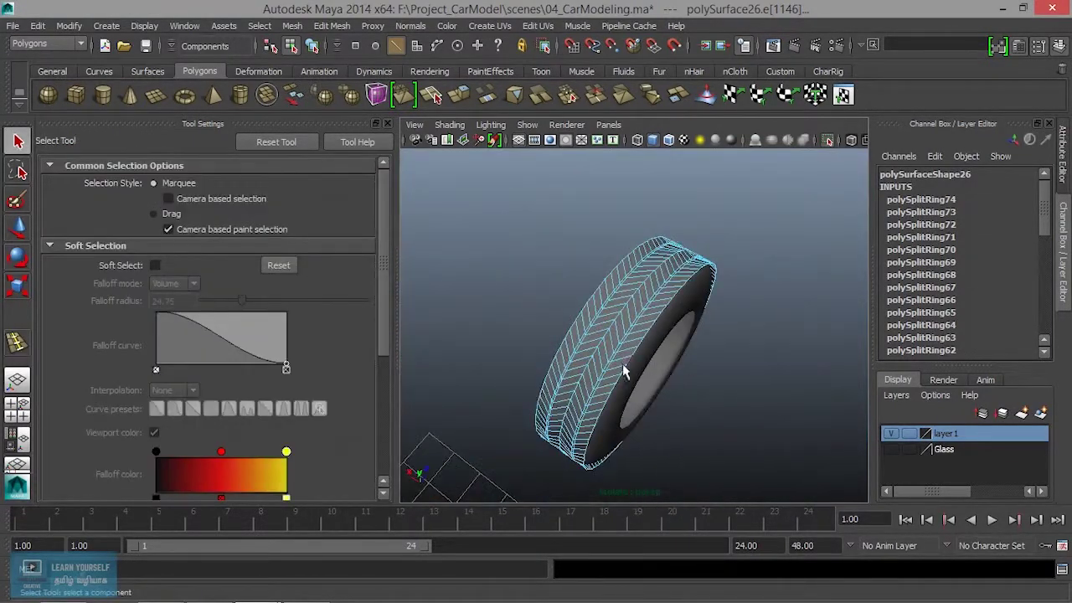
left_click(376, 123)
scroll(363, 342, "up", 5)
mouse_move(363, 342)
left_mouse_down("alt")
mouse_move(423, 343)
mouse_move(467, 280)
left_mouse_up("alt")
right_click_drag(467, 281, 467, 310)
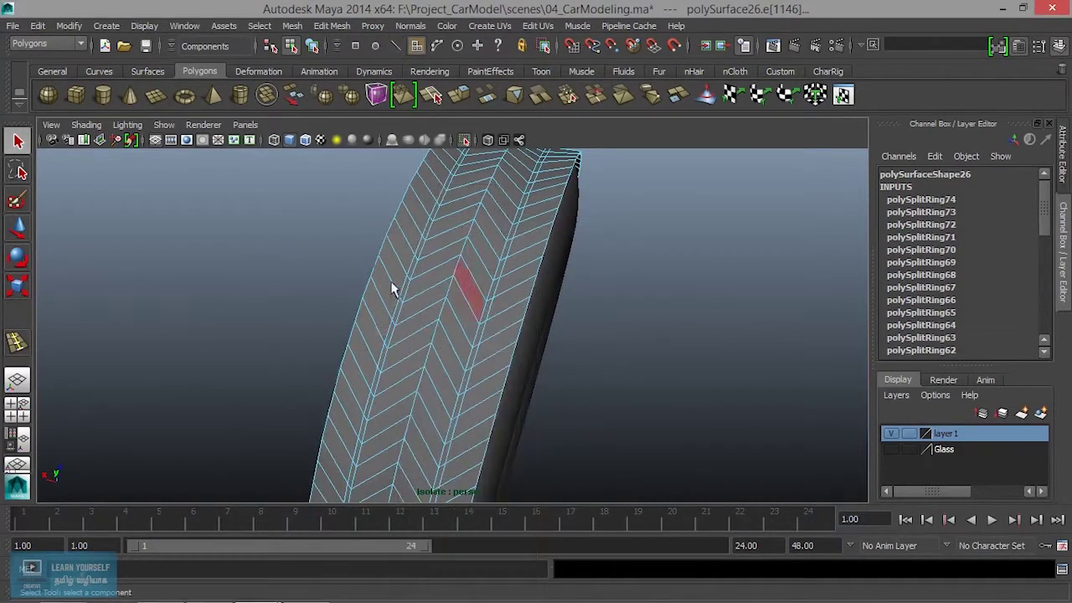
left_click(377, 299)
double_click(385, 293, "shift")
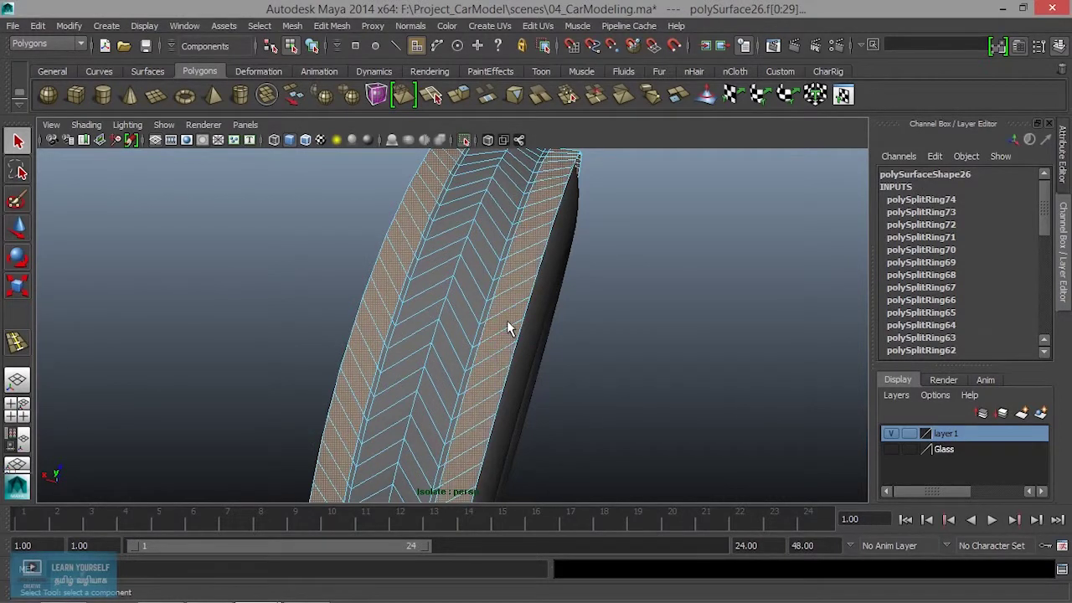
left_click_drag(506, 320, 450, 111, "alt")
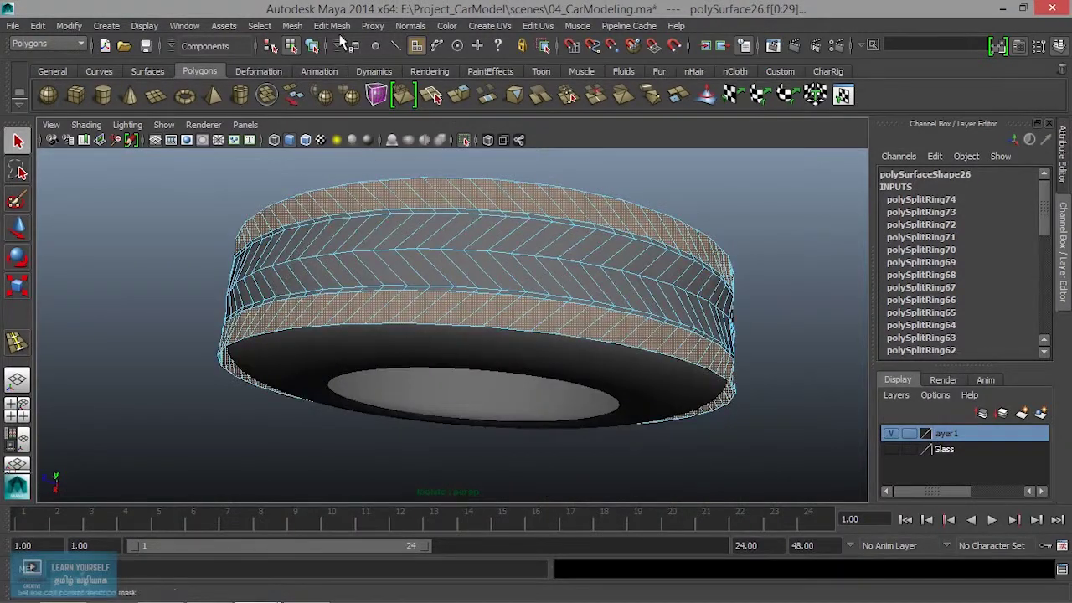
Extrude the tread faces and pull the offset inward to open dark chevron grooves.
left_click(335, 25)
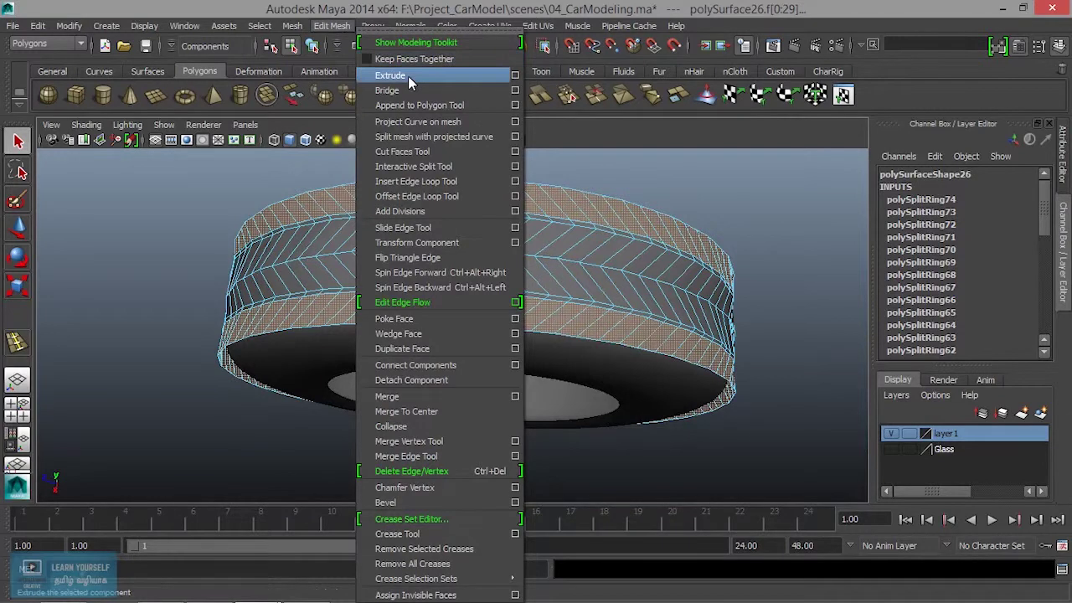
left_click(408, 76)
right_click_drag(408, 376, 581, 313, "alt")
left_click_drag(581, 313, 614, 358, "alt")
left_click(615, 358)
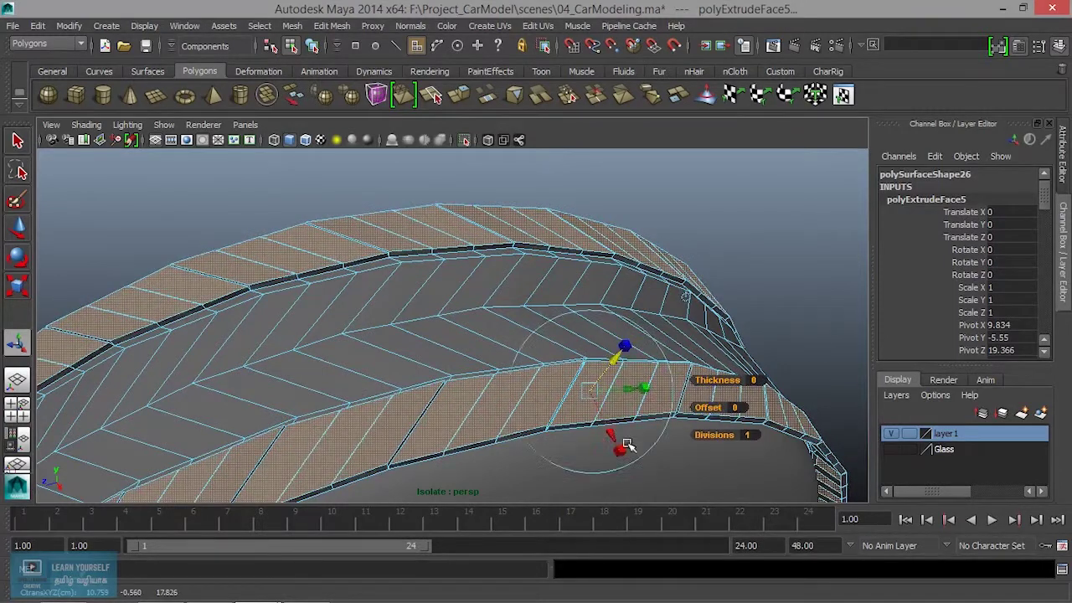
left_click(643, 395)
left_click_drag(643, 395, 638, 394)
mouse_move(401, 427)
left_mouse_down("alt")
mouse_move(535, 421)
mouse_move(447, 373)
mouse_move(446, 393)
mouse_move(557, 402)
mouse_move(519, 433)
mouse_move(495, 343)
mouse_move(501, 427)
left_mouse_up("alt")
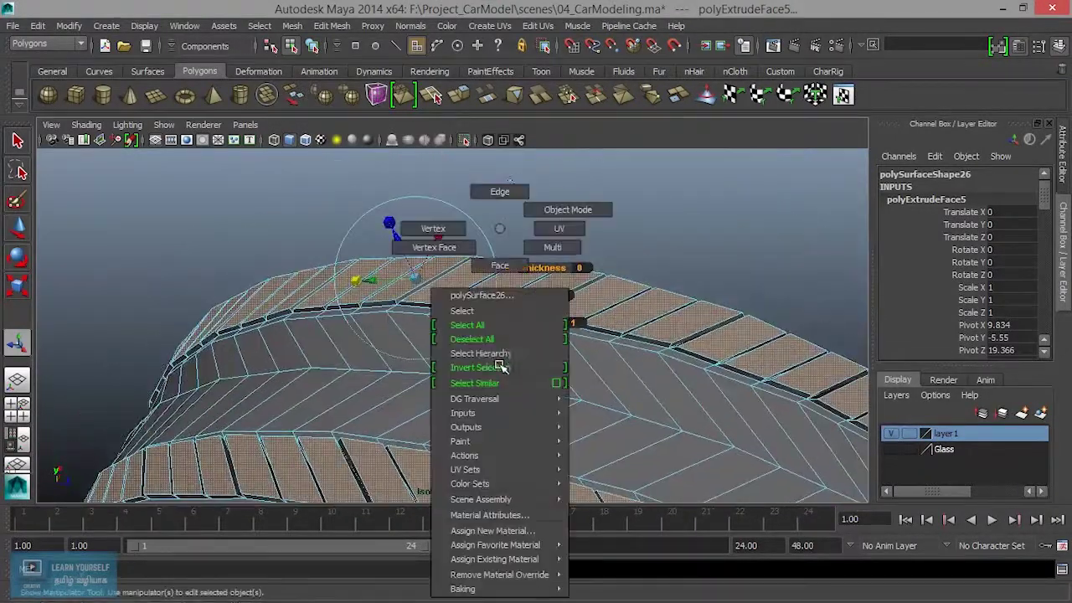
right_click_drag(499, 251, 562, 210)
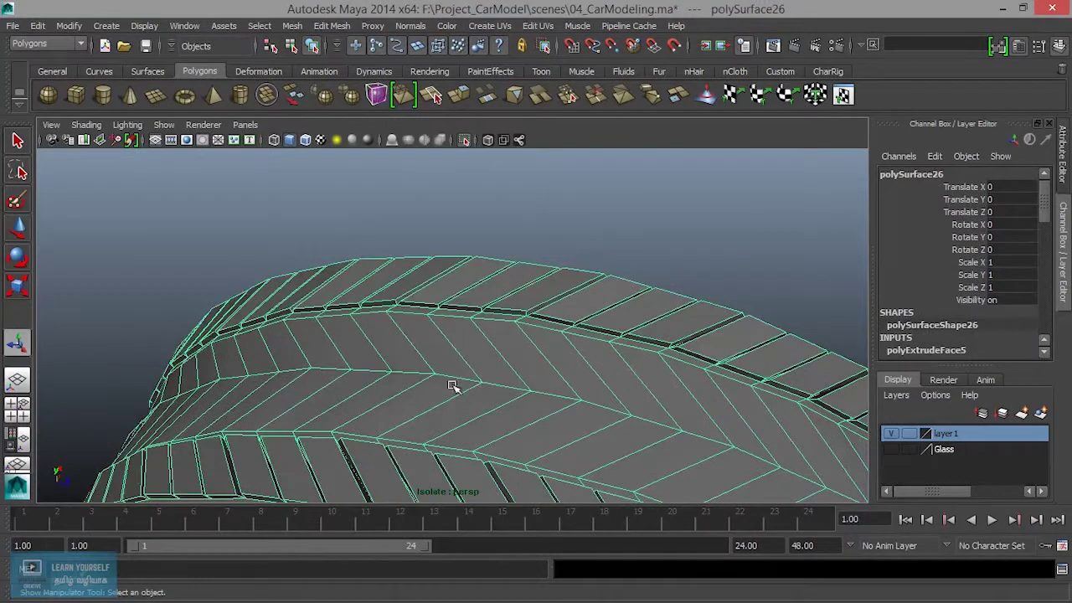
mouse_move(540, 317)
left_mouse_down("alt")
mouse_move(454, 407)
mouse_move(679, 377)
mouse_move(651, 363)
mouse_move(654, 307)
mouse_move(579, 337)
mouse_move(559, 261)
left_mouse_up("alt")
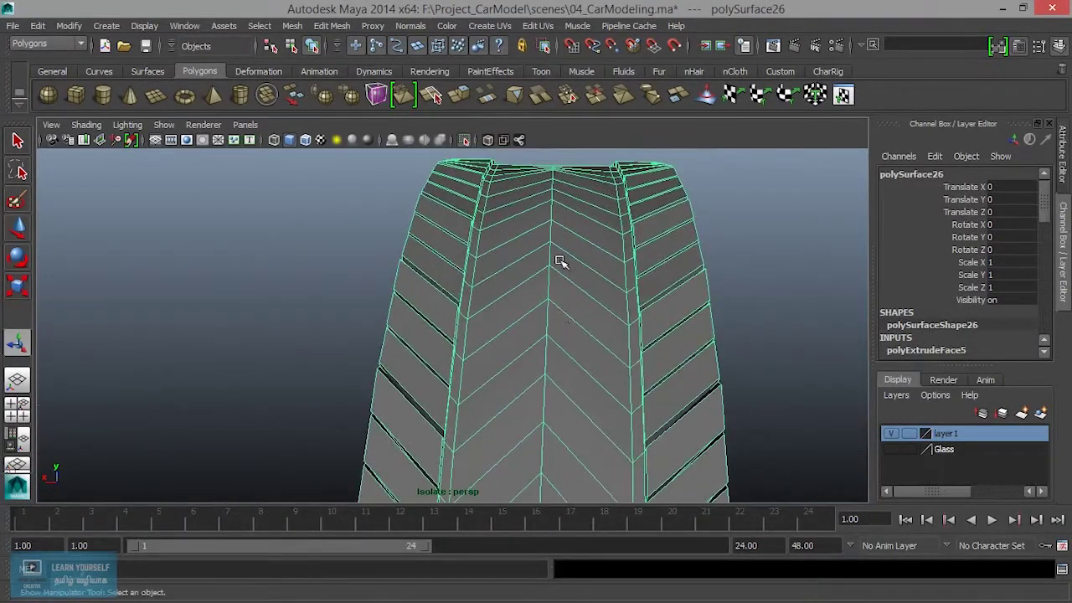
Start the Insert Edge Loop Tool with its settings reset to defaults.
left_click(333, 26)
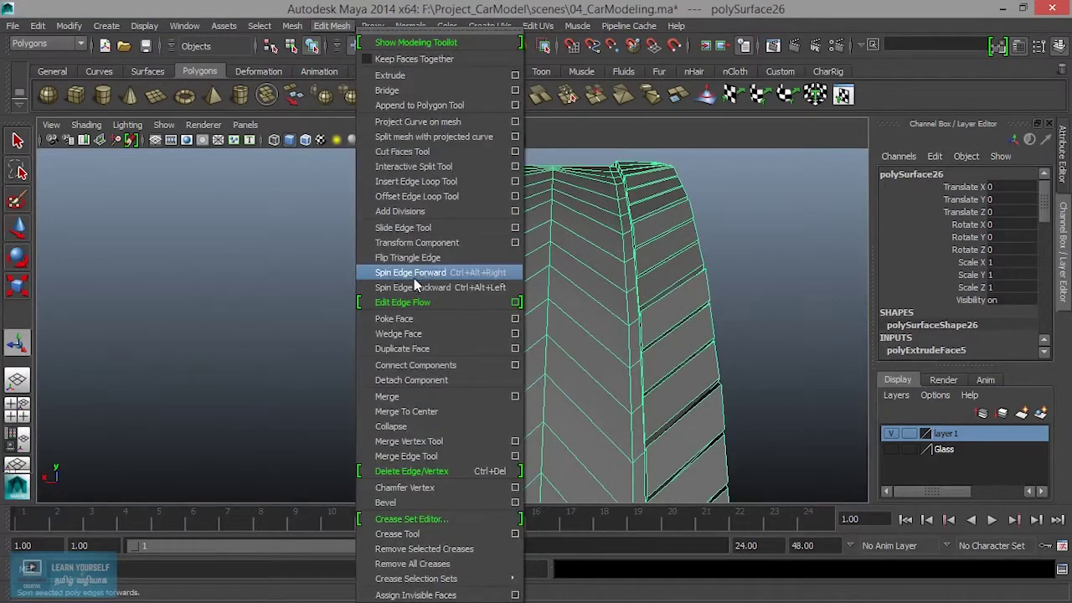
left_click(416, 181)
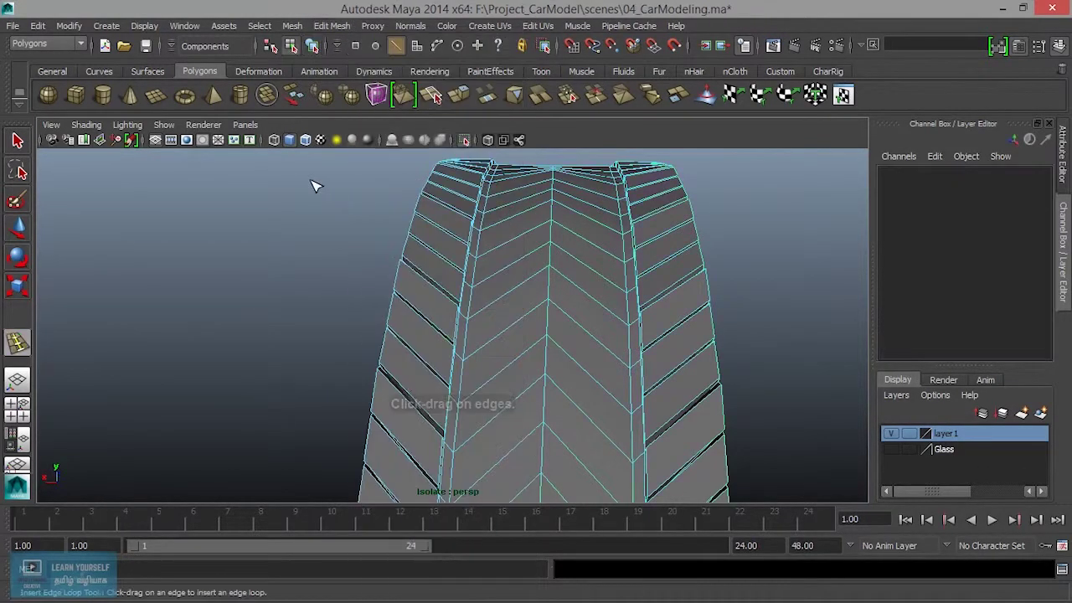
left_click(340, 27)
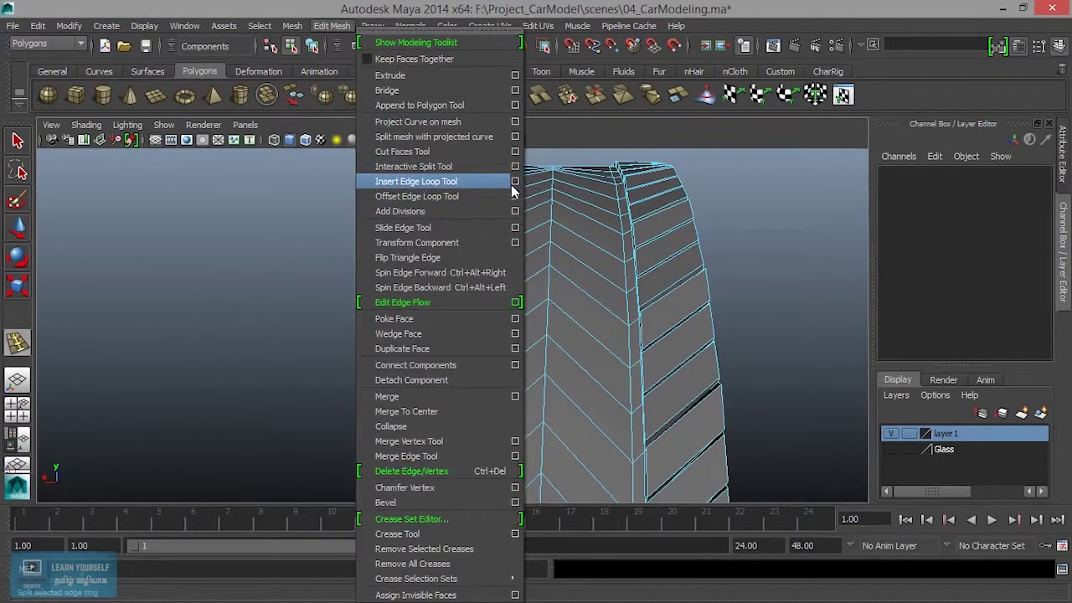
left_click(514, 182)
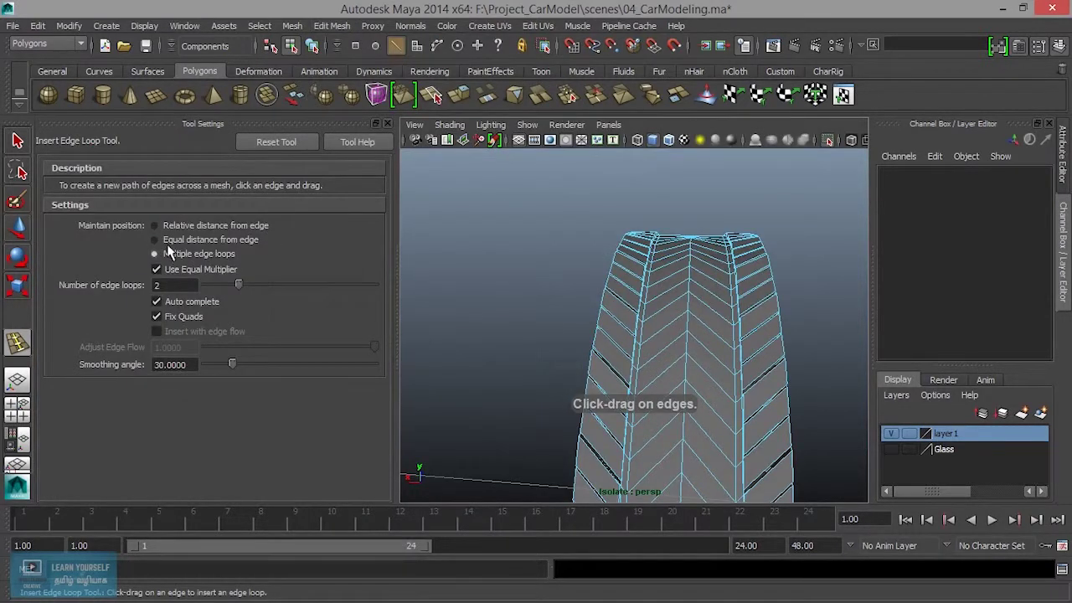
left_click(268, 144)
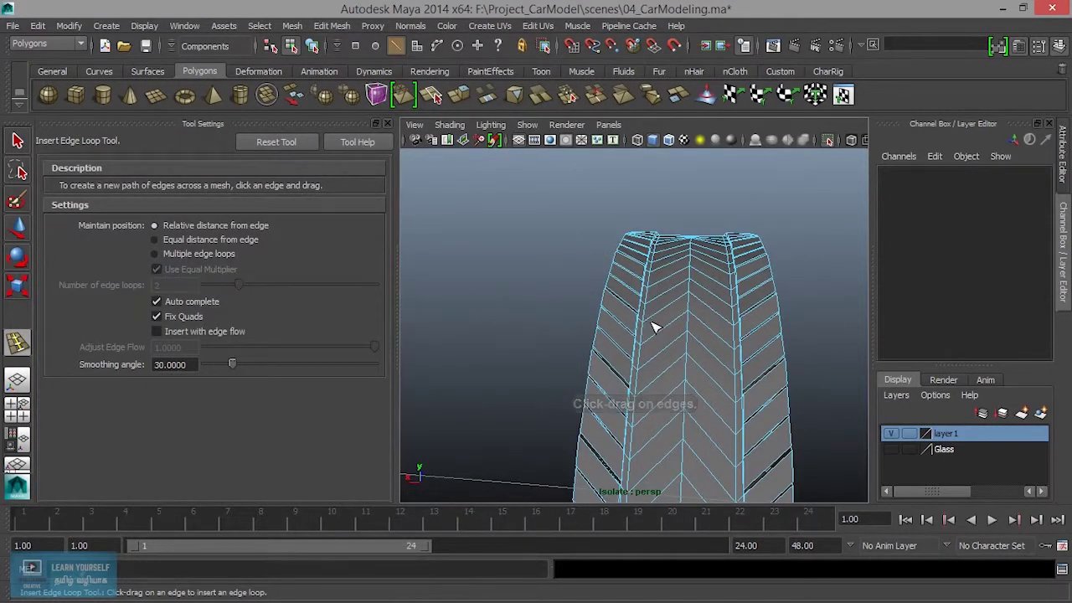
Insert a lengthwise edge loop through the tire's central tread band.
scroll(737, 371, "up", 3)
scroll(630, 337, "up", 3)
middle_click_drag(630, 336, 568, 306, "alt")
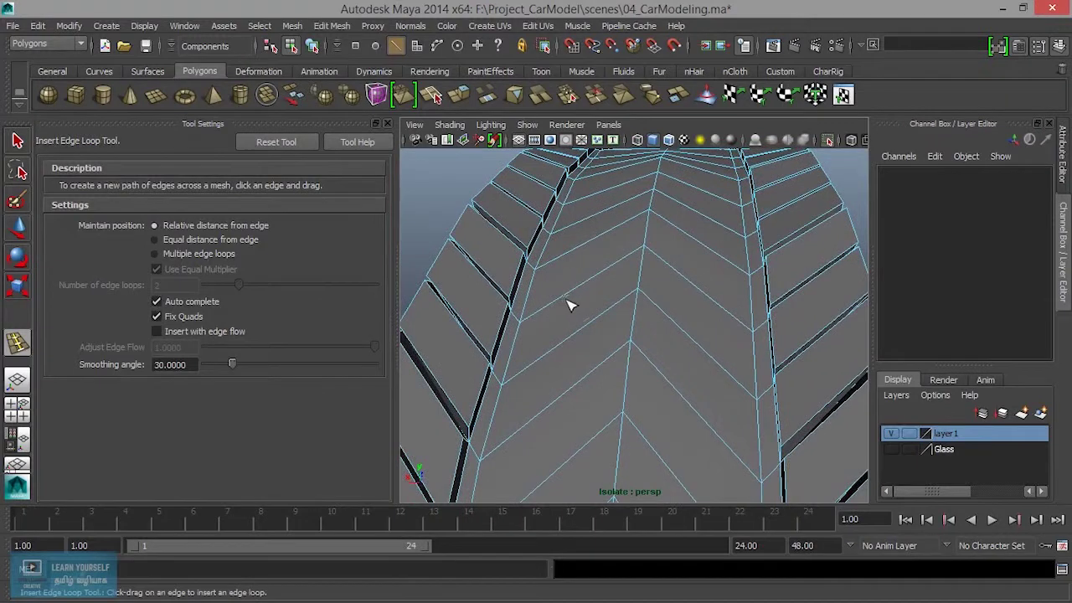
left_click(590, 285)
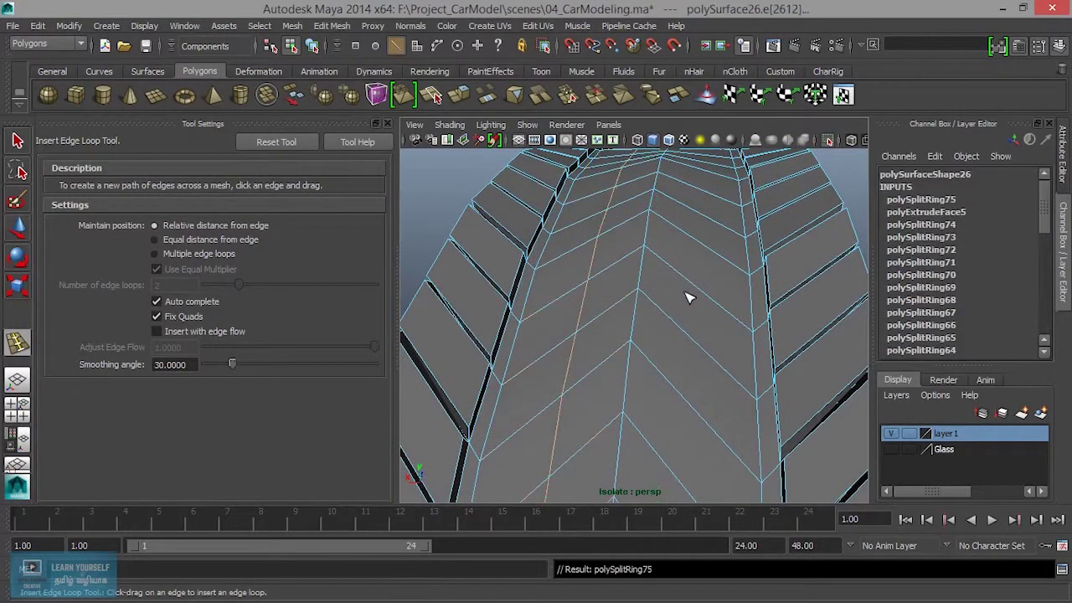
left_click_drag(700, 292, 694, 354)
scroll(694, 354, "down", 5)
middle_click_drag(662, 371, 603, 314, "alt")
left_click_drag(603, 314, 608, 309, "alt")
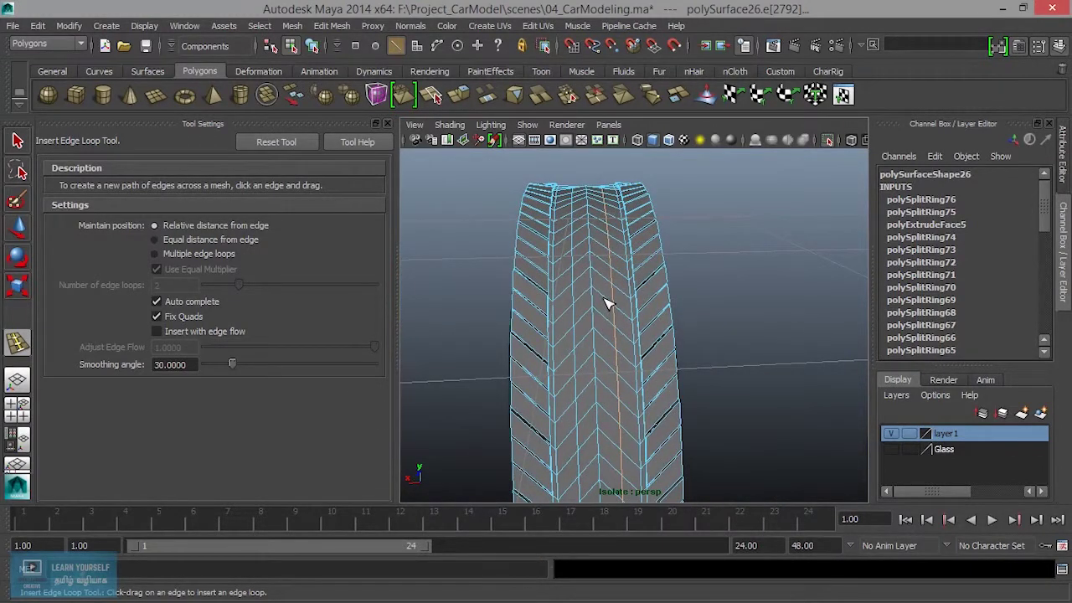
key("w")
right_click_drag(617, 262, 556, 228)
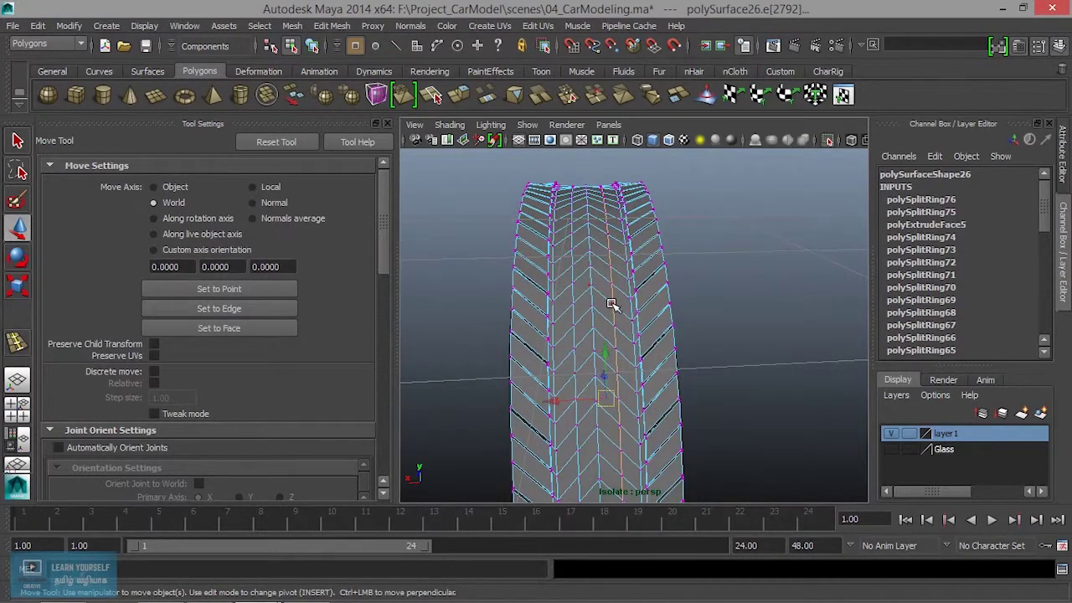
Select a lengthwise vertex loop on the tread and rotate it to reshape the chevron lines.
scroll(611, 304, "up", 5)
left_click(559, 255)
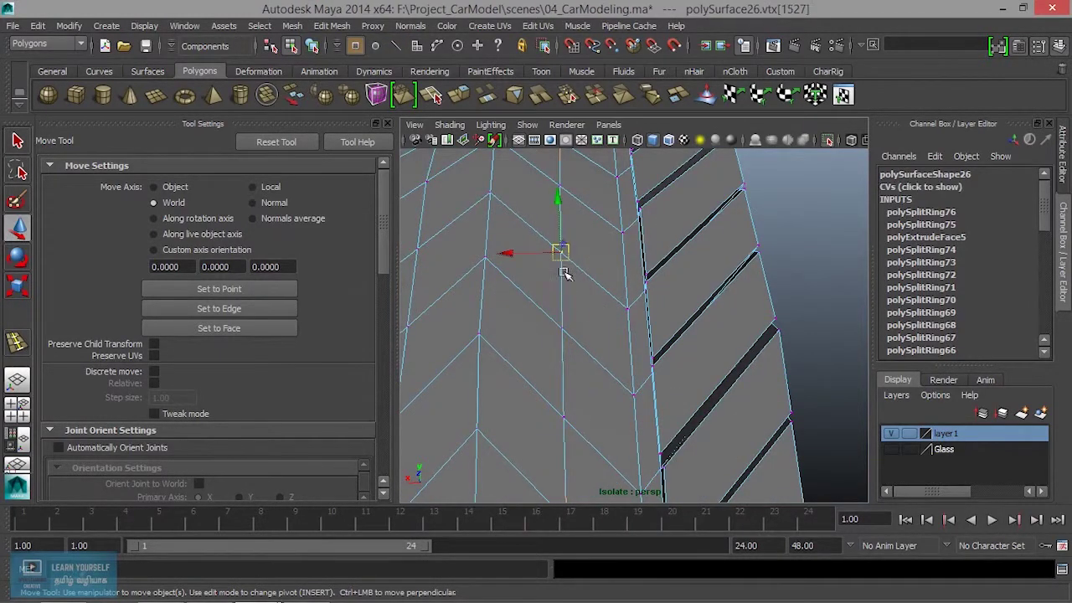
left_click_drag(561, 251, 555, 316, "alt")
double_click(530, 293)
scroll(535, 318, "down", 5)
scroll(544, 335, "down", 2)
mouse_move(548, 344)
left_mouse_down("alt")
mouse_move(583, 350)
mouse_move(562, 354)
left_mouse_up("alt")
scroll(678, 371, "up", 3)
scroll(694, 366, "up", 2)
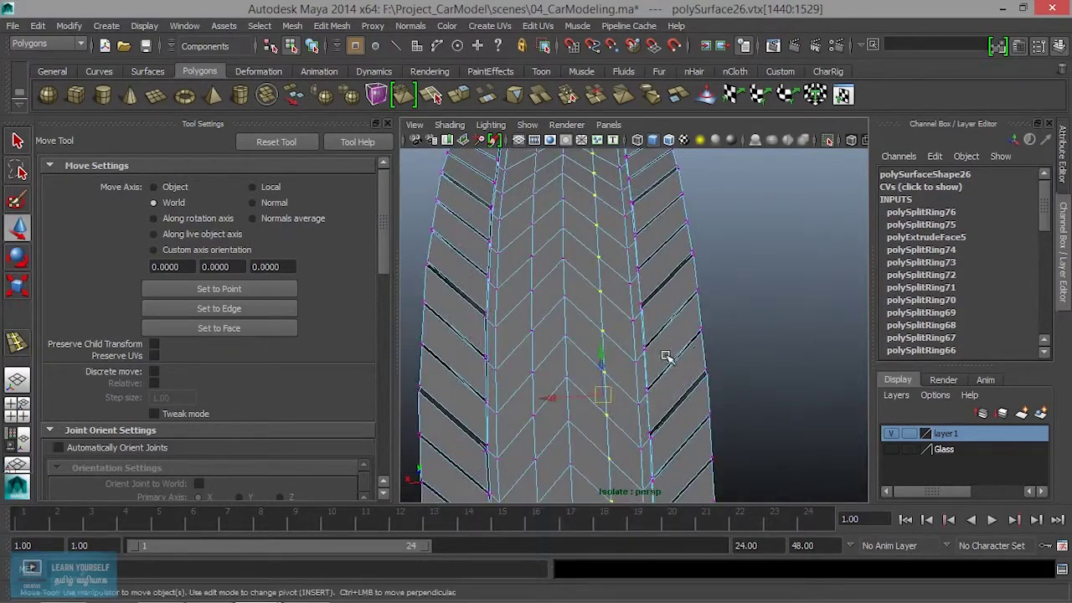
key("e")
left_click_drag(601, 371, 603, 380)
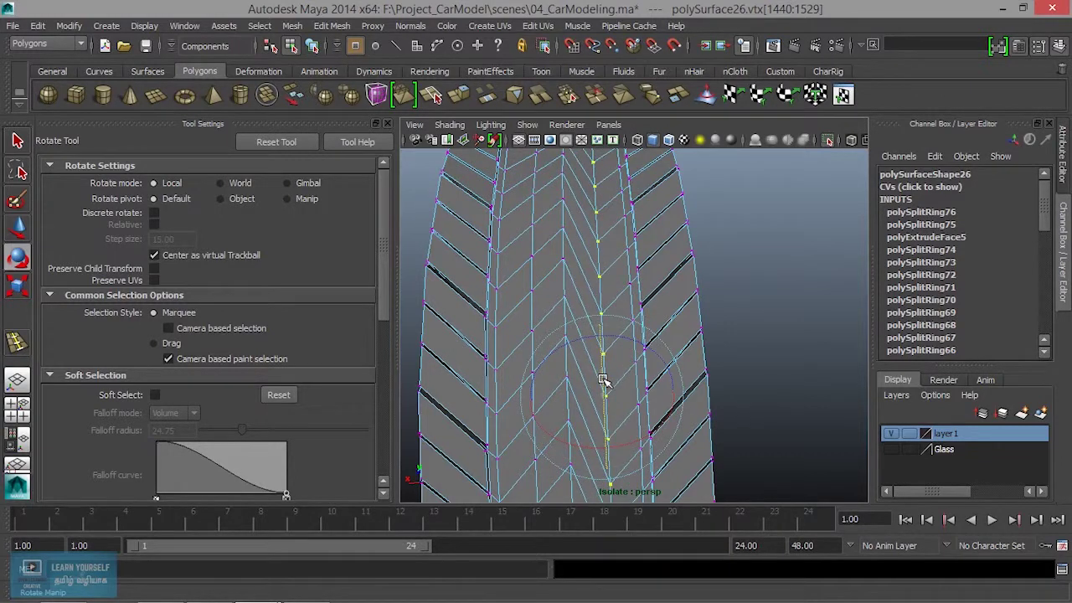
Select a second vertex ring around the tire and rotate it slightly.
scroll(602, 380, "down", 3)
scroll(586, 368, "up", 2)
mouse_move(586, 368)
left_mouse_down("alt")
mouse_move(746, 376)
mouse_move(720, 370)
left_mouse_up("alt")
left_click(691, 369)
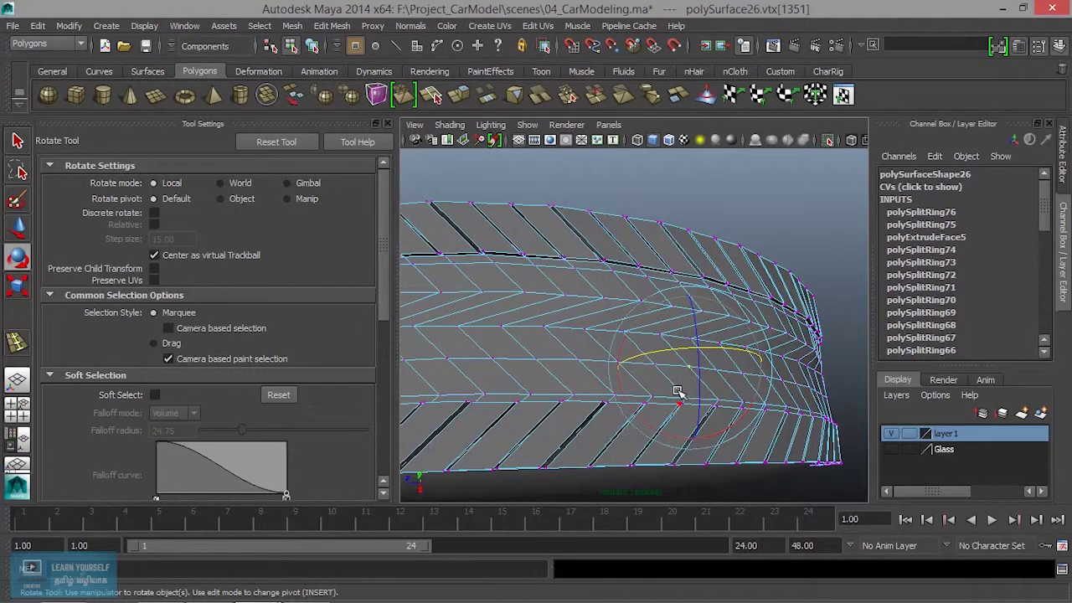
key("w")
scroll(686, 373, "up", 2)
scroll(635, 366, "up", 2)
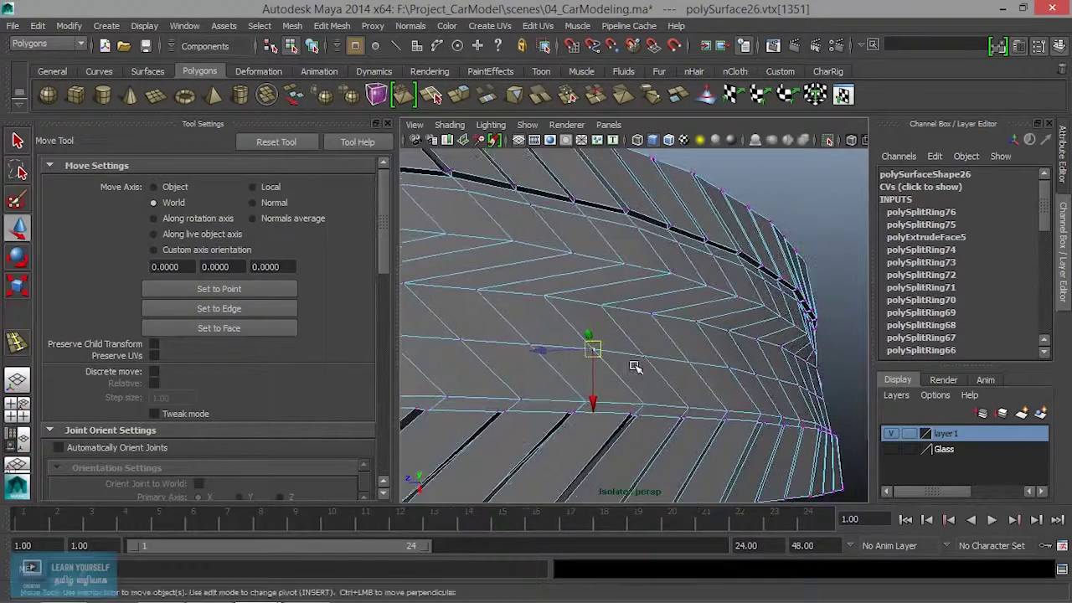
left_click_drag(634, 366, 636, 370, "alt")
double_click(646, 363)
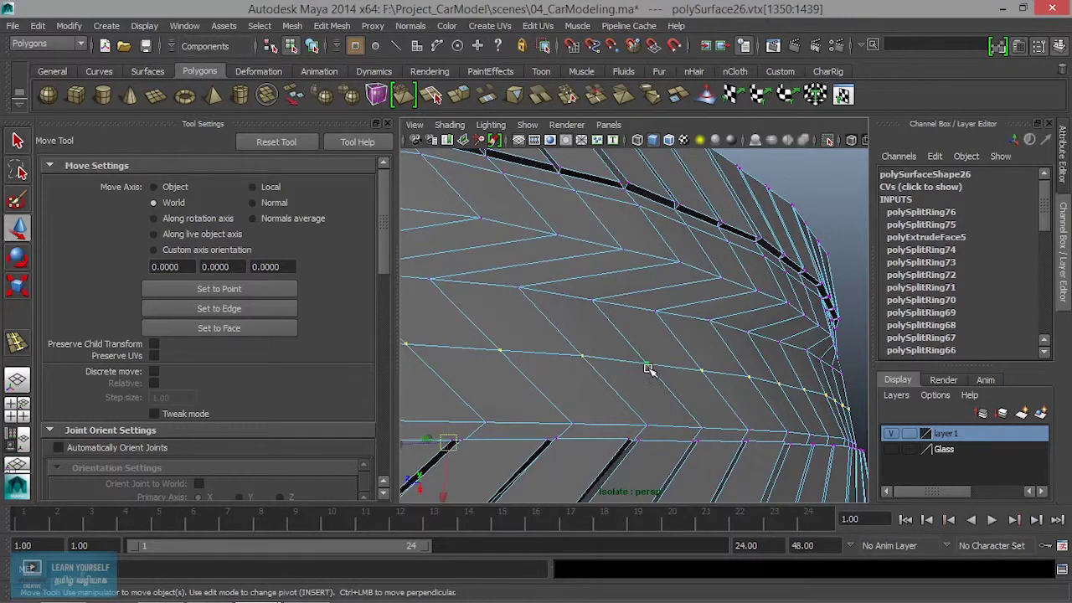
scroll(651, 377, "down", 5)
key("e")
left_click_drag(651, 376, 617, 381, "alt")
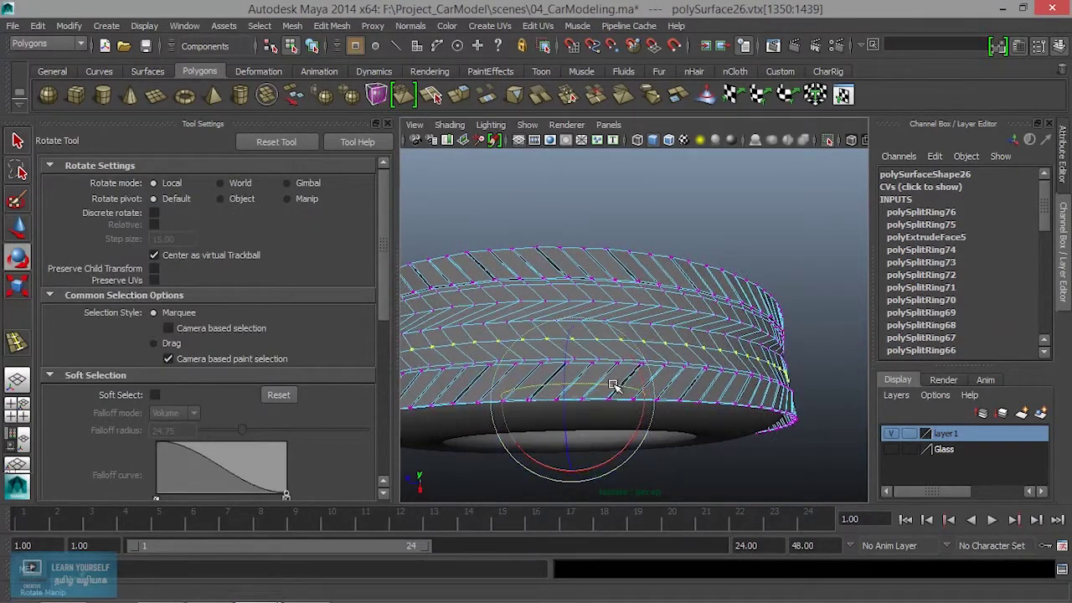
left_click_drag(609, 384, 622, 385)
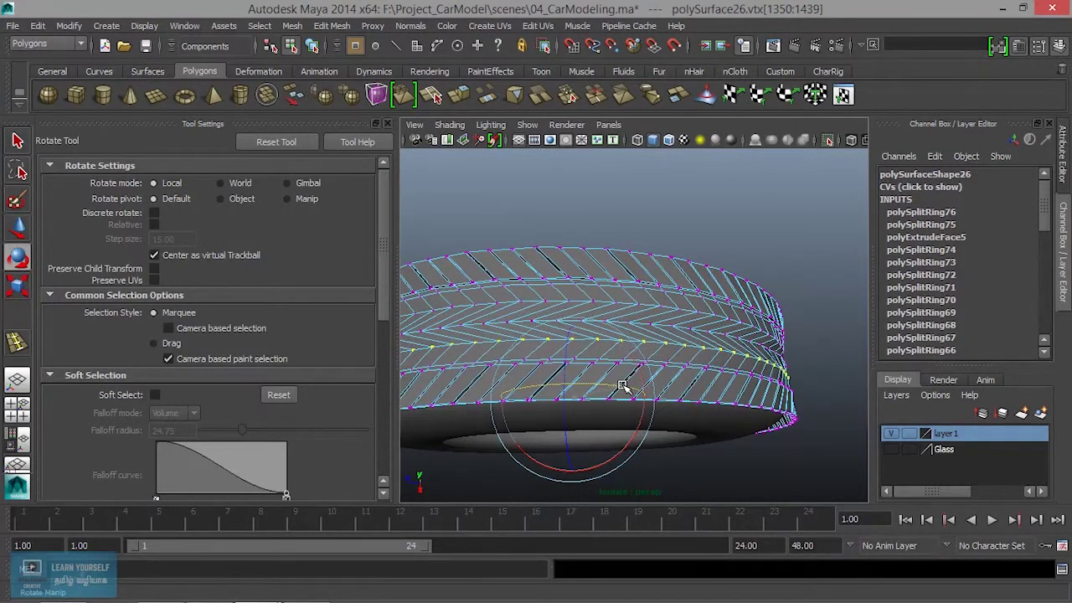
mouse_move(622, 385)
left_mouse_down("alt")
mouse_move(521, 325)
mouse_move(766, 365)
mouse_move(650, 338)
left_mouse_up("alt")
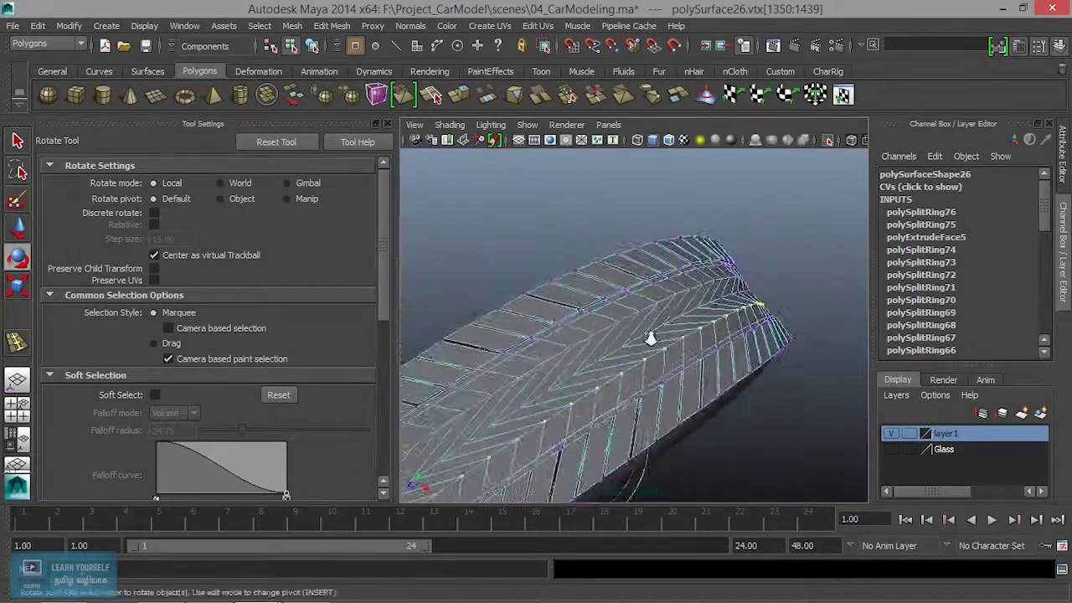
scroll(649, 337, "up", 5)
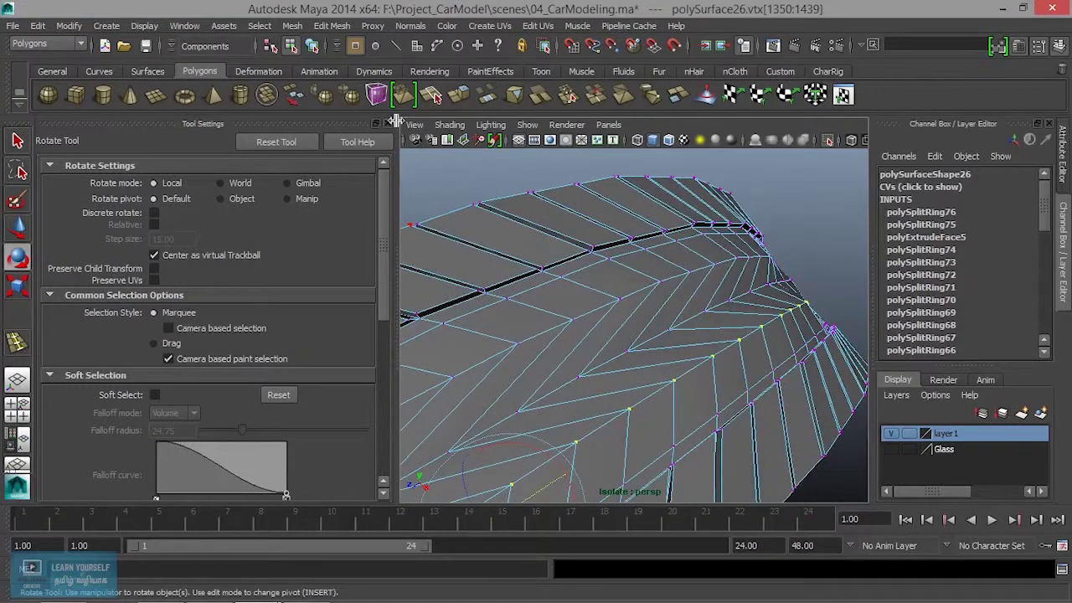
left_click(387, 123)
mouse_move(430, 315)
left_mouse_down("alt")
mouse_move(494, 370)
mouse_move(282, 304)
mouse_move(313, 279)
mouse_move(287, 251)
mouse_move(441, 312)
mouse_move(466, 354)
mouse_move(500, 282)
left_mouse_up("alt")
right_click(499, 283)
In face mode, pick several individual chevron faces on the tread.
left_click(502, 267)
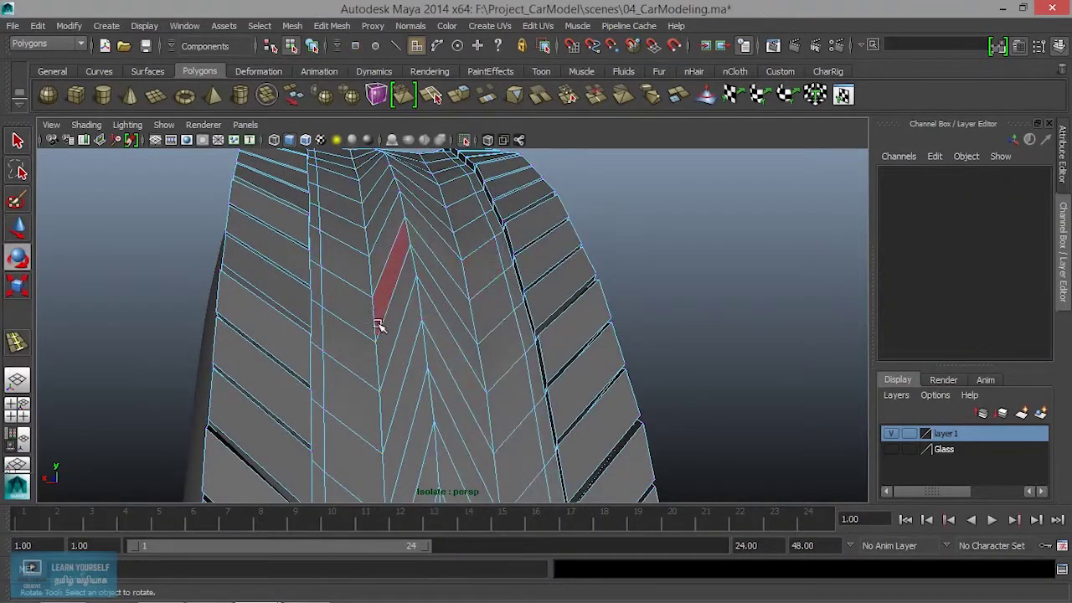
left_click(350, 317)
left_click_drag(394, 342, 423, 355, "alt")
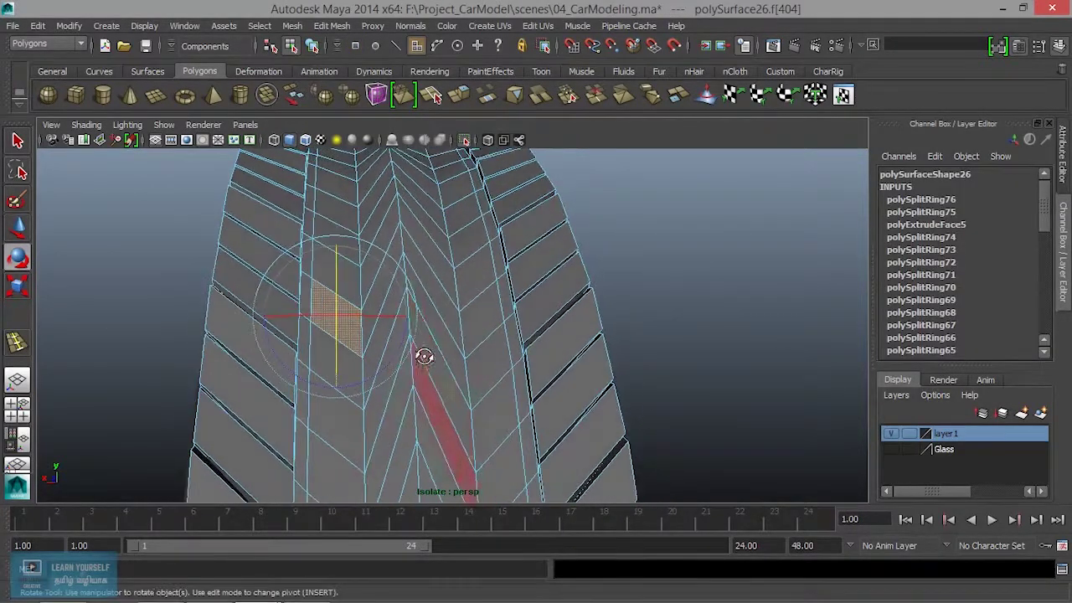
key("q")
left_click(379, 293, "shift")
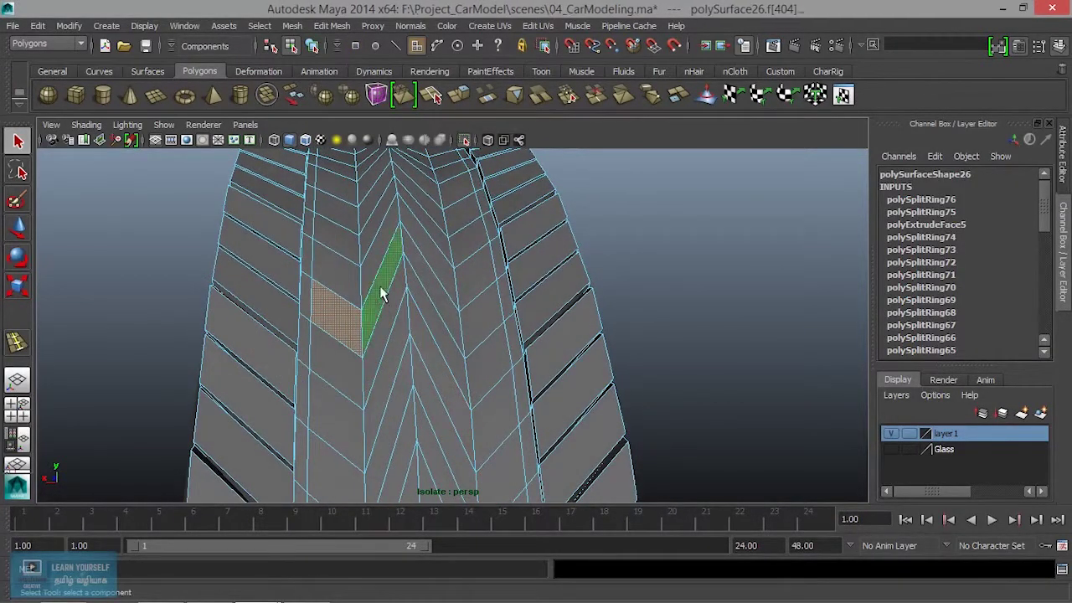
left_click(429, 276, "shift")
left_click(480, 312, "shift")
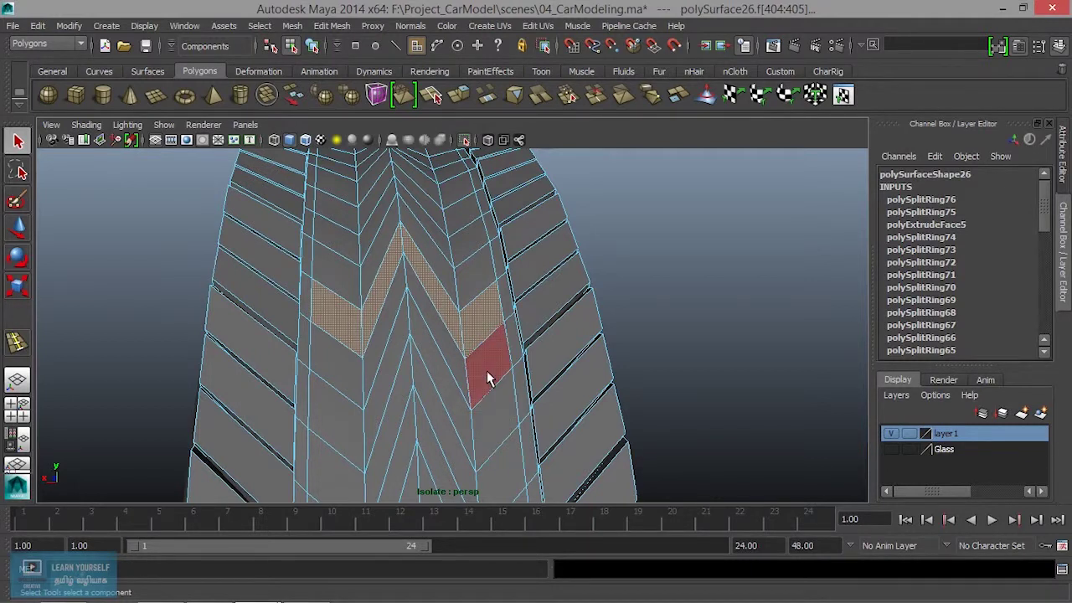
left_click(486, 370, "shift")
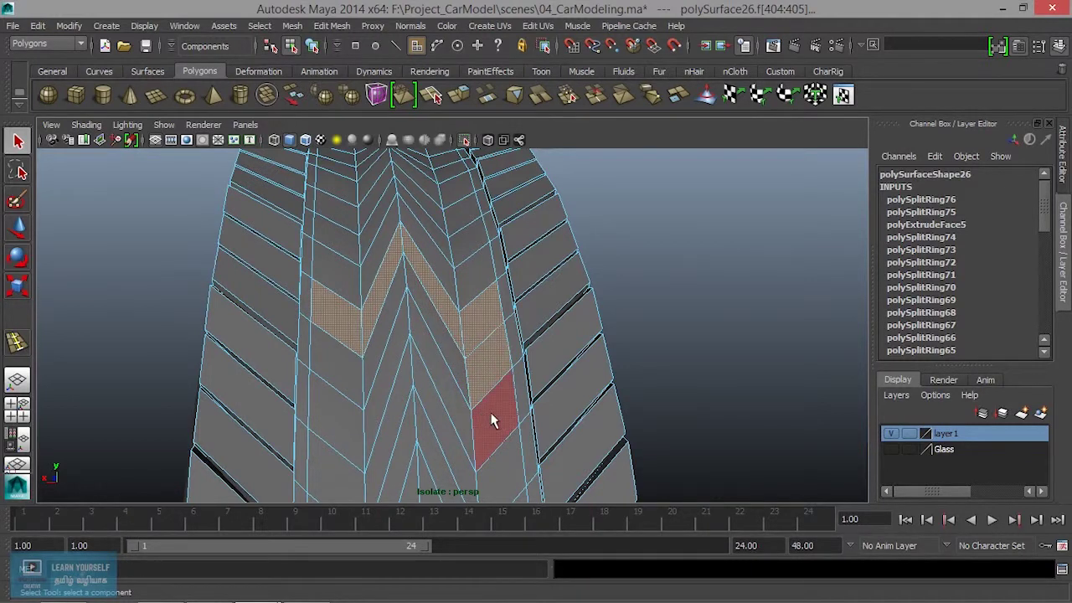
Select the four adjacent centre-band face loops and extrude them with Ctrl+E.
double_click(481, 324)
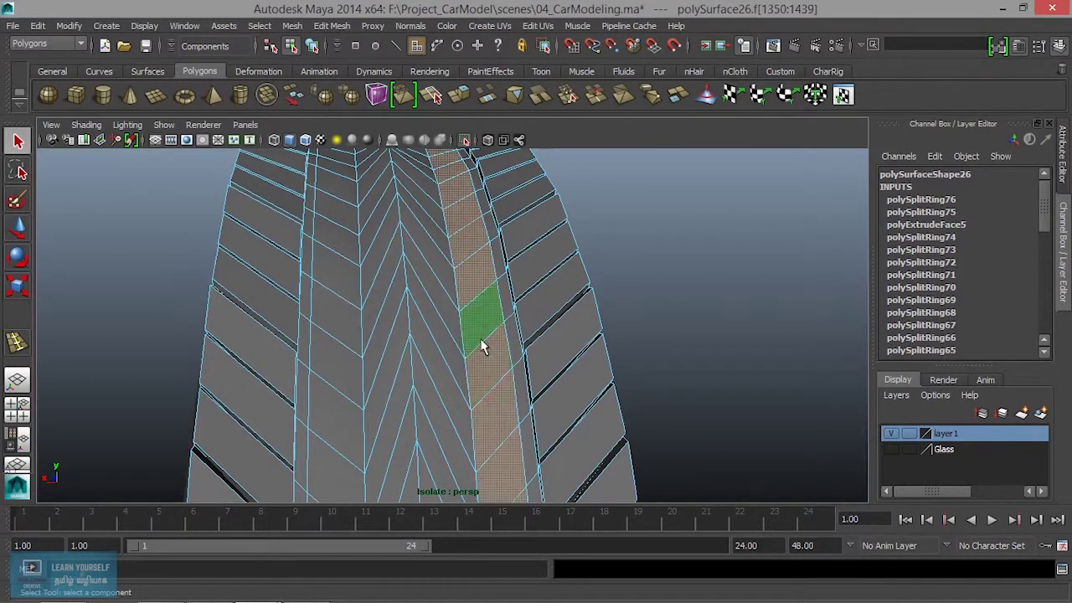
double_click(444, 282, "shift")
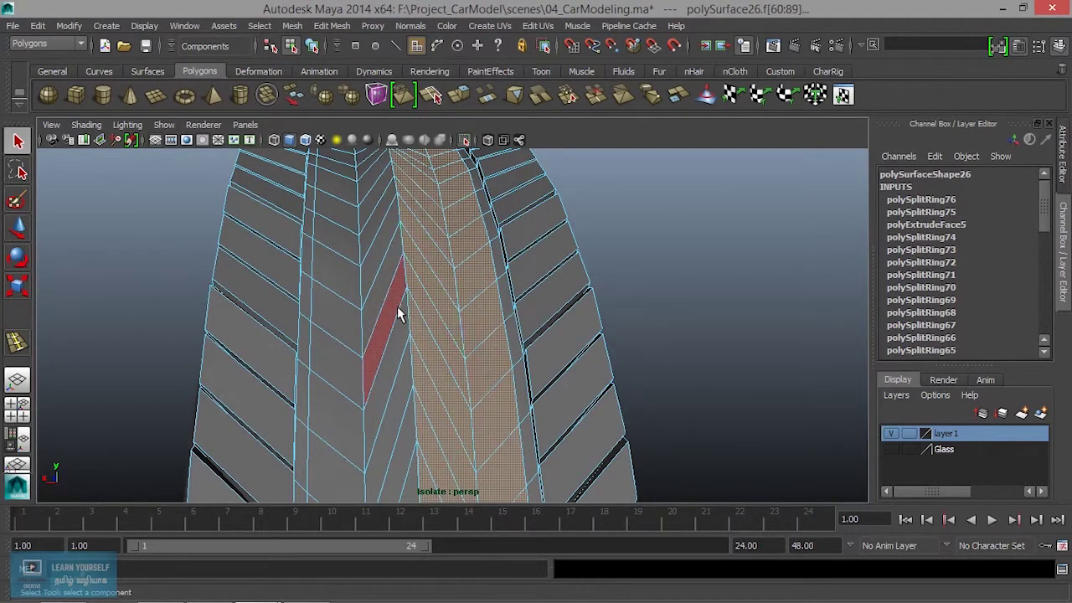
double_click(389, 268, "shift")
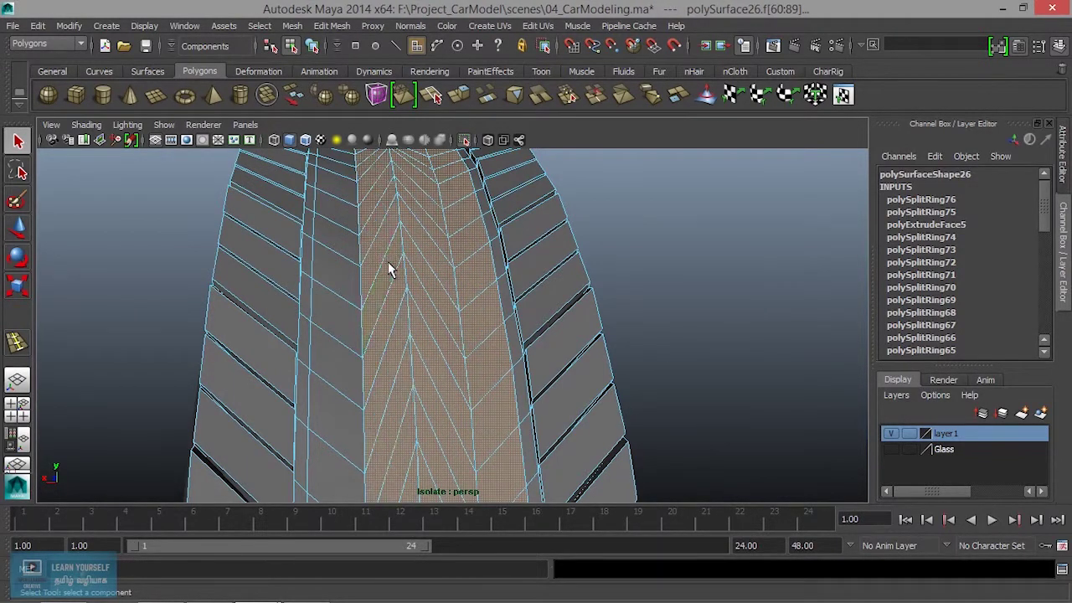
double_click(350, 291, "shift")
mouse_move(349, 290)
left_mouse_down("alt")
mouse_move(538, 395)
mouse_move(552, 414)
left_mouse_up("alt")
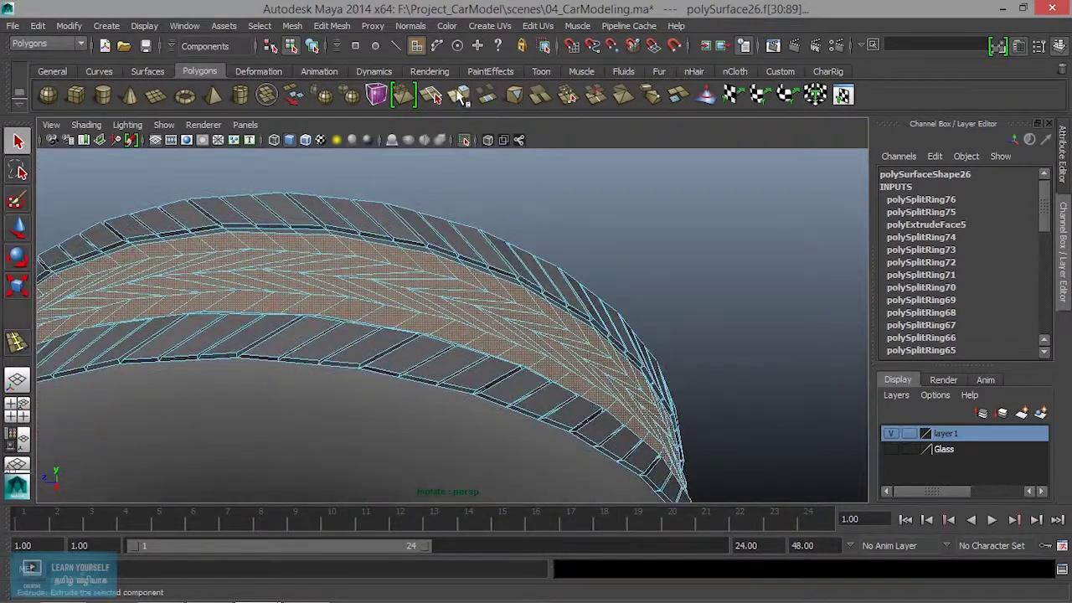
key("ctrl+e")
Scale the extruded centre tread faces down very slightly, then deselect and reselect the tire.
left_click_drag(511, 301, 574, 315, "alt")
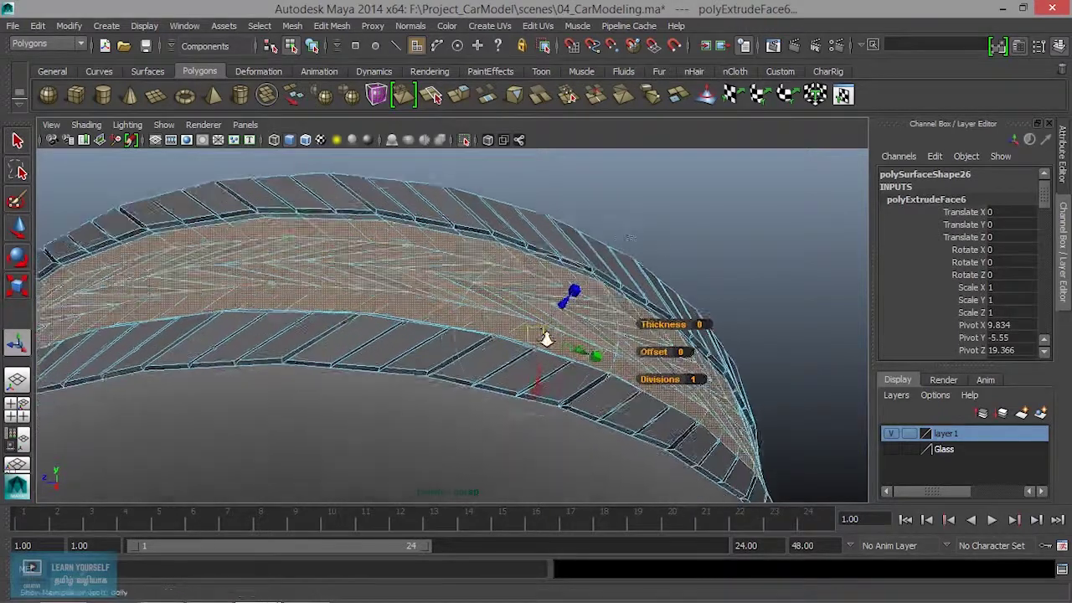
mouse_move(586, 276)
left_mouse_down("alt")
mouse_move(593, 268)
mouse_move(490, 304)
mouse_move(495, 292)
left_mouse_up("alt")
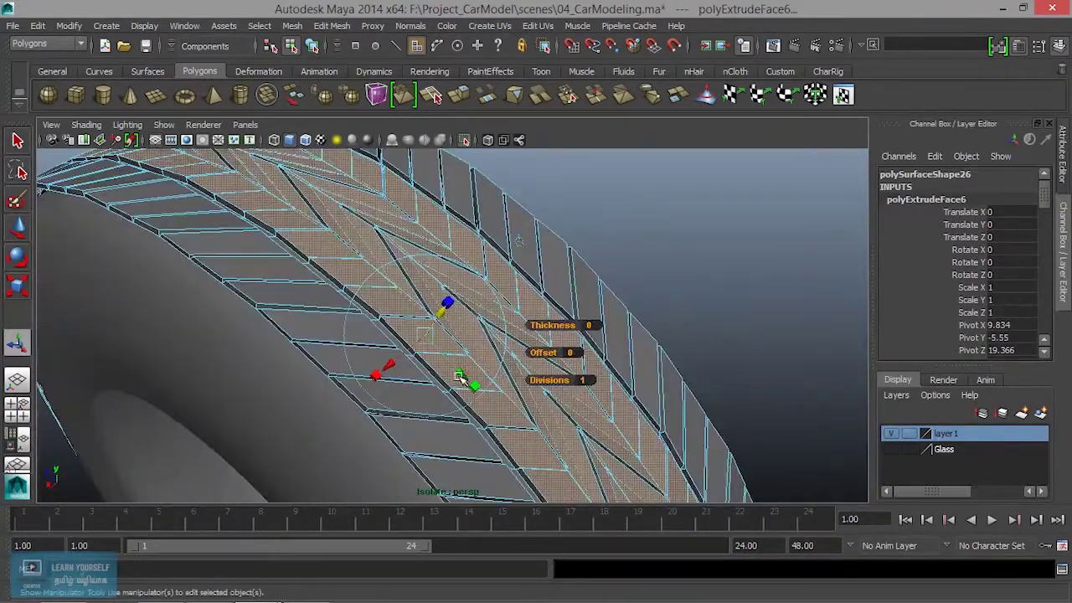
mouse_move(475, 387)
left_mouse_down()
mouse_move(627, 394)
mouse_move(773, 377)
mouse_move(607, 406)
mouse_move(641, 411)
mouse_move(449, 366)
left_mouse_up()
mouse_move(399, 229)
right_mouse_down()
mouse_move(485, 230)
mouse_move(466, 211)
right_mouse_up()
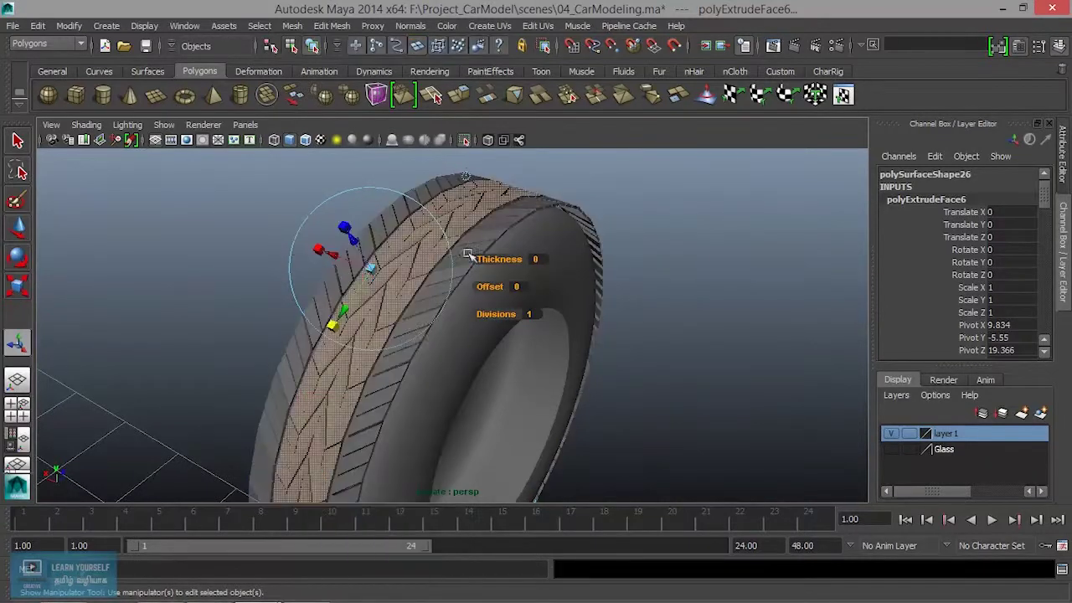
left_click(682, 419)
mouse_move(519, 418)
left_mouse_down("alt")
mouse_move(595, 407)
mouse_move(557, 402)
left_mouse_up("alt")
middle_click_drag(558, 402, 610, 311, "alt")
mouse_move(611, 311)
left_mouse_down("alt")
mouse_move(577, 342)
mouse_move(577, 385)
mouse_move(608, 375)
mouse_move(580, 400)
mouse_move(474, 382)
mouse_move(352, 316)
left_mouse_up("alt")
mouse_move(352, 316)
right_mouse_down("alt")
mouse_move(490, 411)
mouse_move(534, 392)
right_mouse_up("alt")
mouse_move(534, 392)
left_mouse_down("alt")
mouse_move(363, 311)
mouse_move(503, 366)
mouse_move(434, 300)
left_mouse_up("alt")
left_click(439, 326)
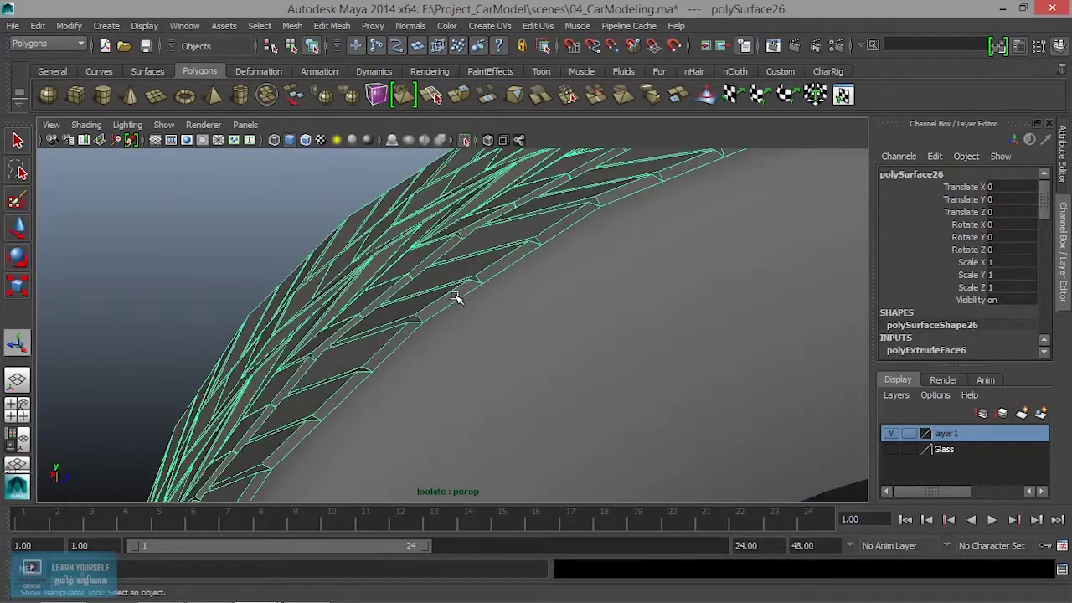
Switch the tire to edge mode and pick an edge on the tread.
right_click(453, 293)
left_click(453, 201)
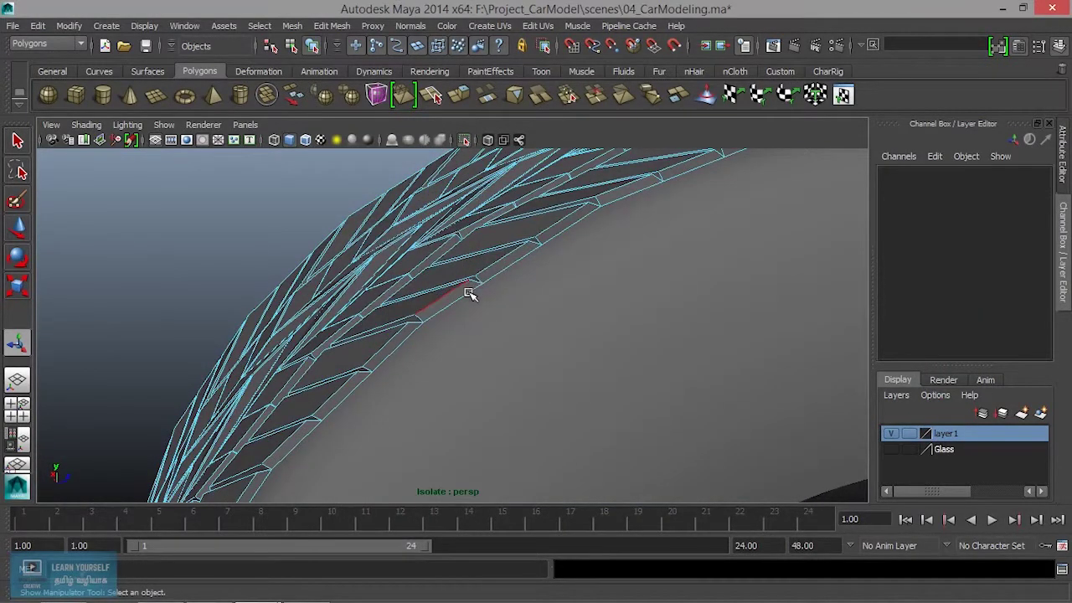
left_click_drag(460, 302, 509, 329, "alt")
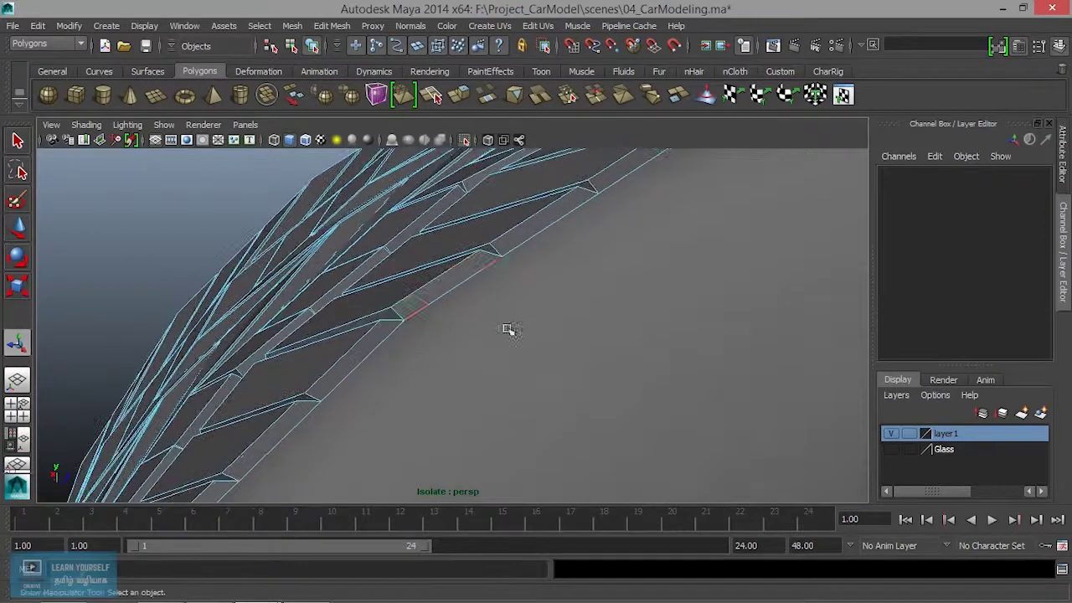
left_click(450, 295)
mouse_move(444, 297)
left_mouse_down("alt")
mouse_move(481, 323)
mouse_move(427, 288)
left_mouse_up("alt")
scroll(440, 352, "down", 5)
mouse_move(445, 371)
left_mouse_down("alt")
mouse_move(383, 383)
mouse_move(706, 405)
left_mouse_up("alt")
scroll(594, 398, "up", 5)
mouse_move(594, 398)
left_mouse_down("alt")
mouse_move(500, 316)
mouse_move(234, 297)
left_mouse_up("alt")
scroll(419, 382, "down", 3)
left_click_drag(419, 383, 318, 327, "alt")
Scale the selected tread faces down slightly and nudge them with the Move tool.
key("r")
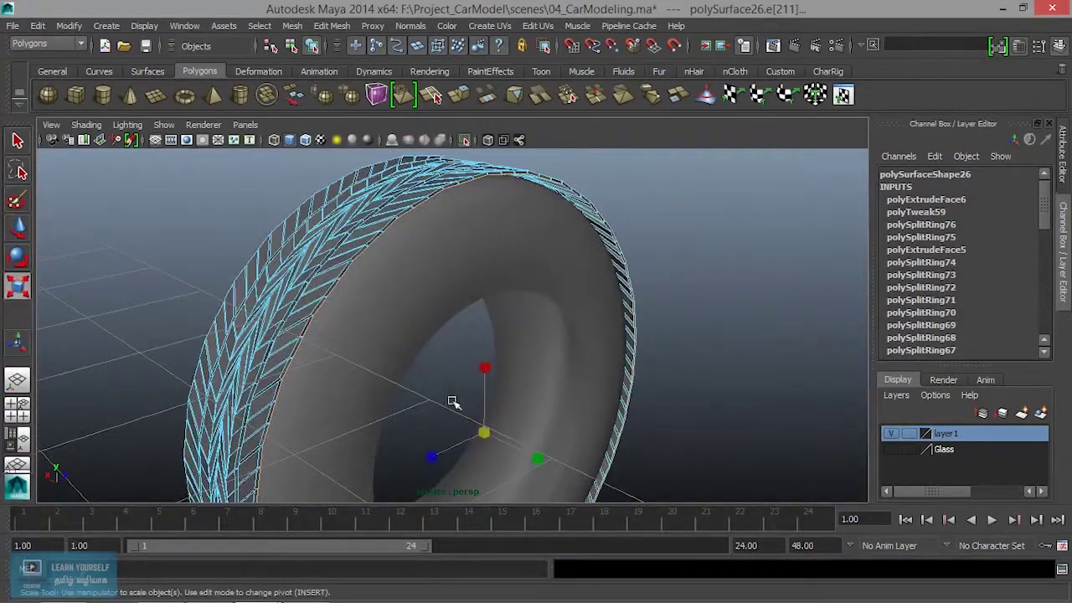
mouse_move(485, 436)
left_mouse_down()
mouse_move(453, 435)
mouse_move(407, 354)
left_mouse_up()
key("w")
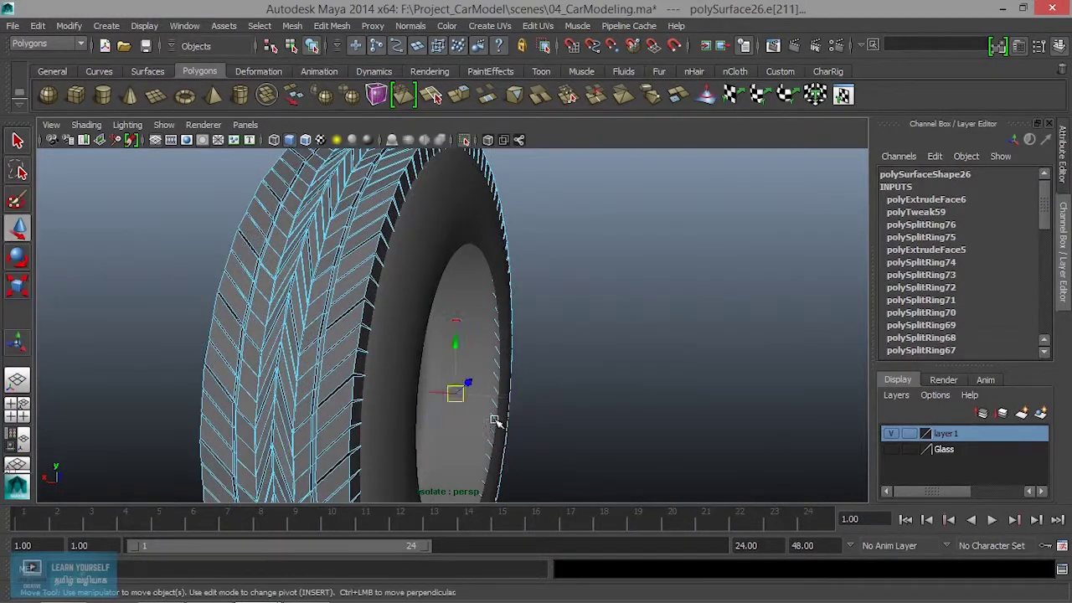
middle_click_drag(405, 389, 421, 390)
mouse_move(421, 390)
left_mouse_down("alt")
mouse_move(449, 371)
mouse_move(435, 387)
mouse_move(385, 294)
left_mouse_up("alt")
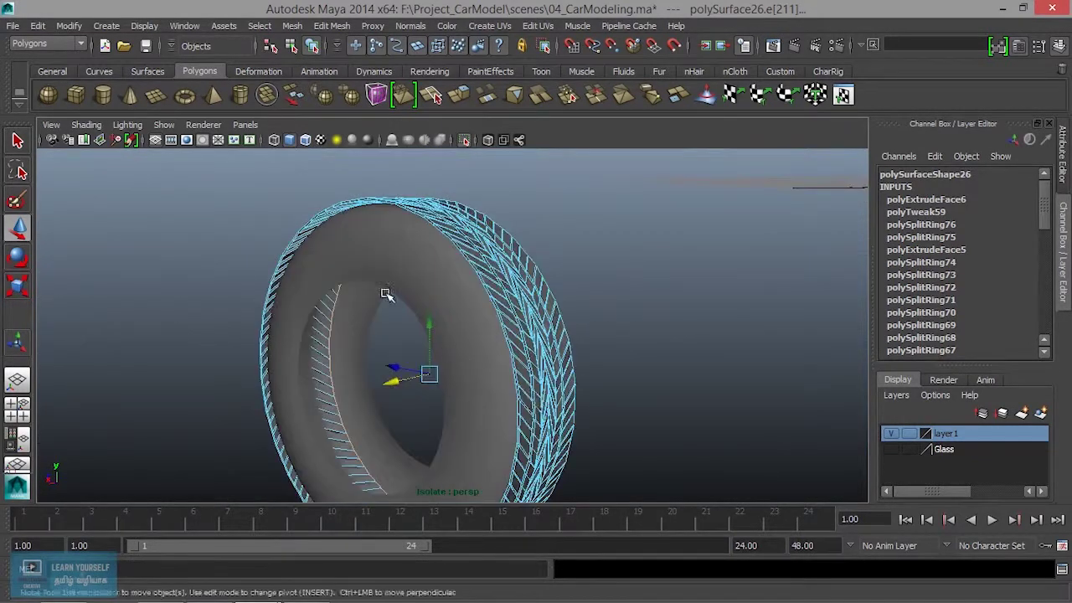
right_click_drag(385, 294, 514, 332, "alt")
left_click_drag(514, 333, 411, 335, "alt")
mouse_move(411, 335)
right_mouse_down("alt")
mouse_move(447, 344)
mouse_move(444, 357)
right_mouse_up("alt")
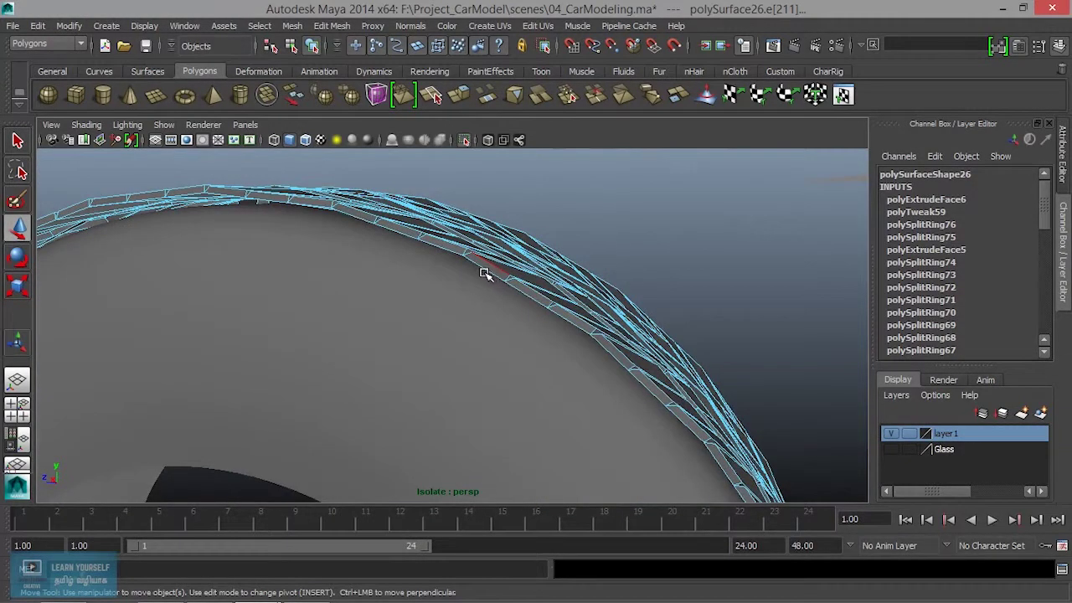
mouse_move(484, 273)
left_mouse_down("alt")
mouse_move(560, 323)
mouse_move(544, 213)
mouse_move(565, 259)
mouse_move(489, 306)
left_mouse_up("alt")
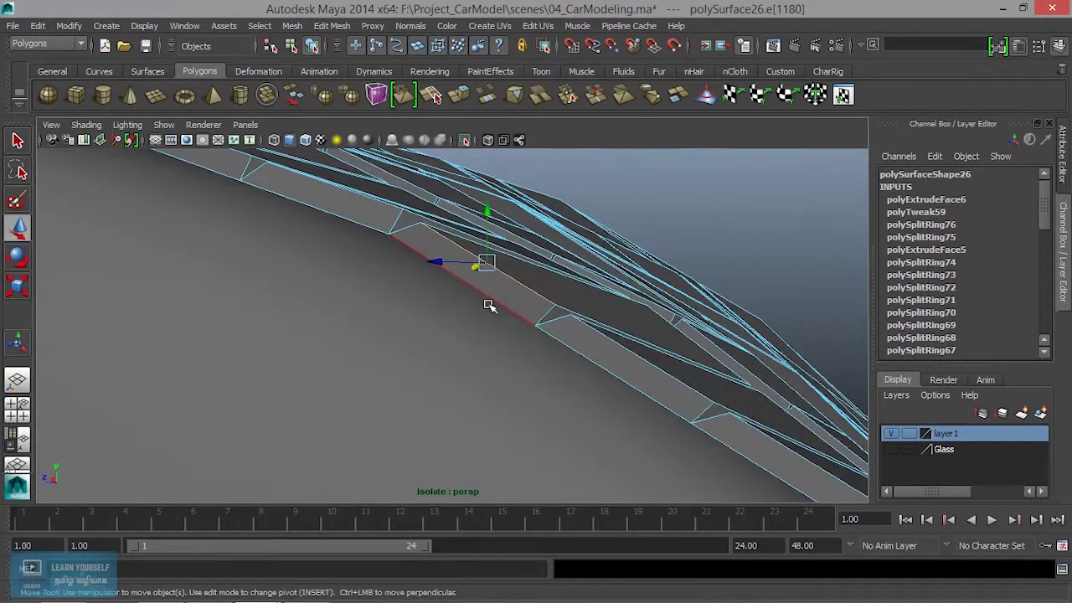
Shrink the extruded tread faces to about 0.926 into separate teeth, then shift them along X.
left_click(481, 339)
scroll(481, 350, "down", 5)
mouse_move(480, 359)
left_mouse_down("alt")
mouse_move(460, 391)
mouse_move(363, 326)
mouse_move(427, 363)
left_mouse_up("alt")
key("r")
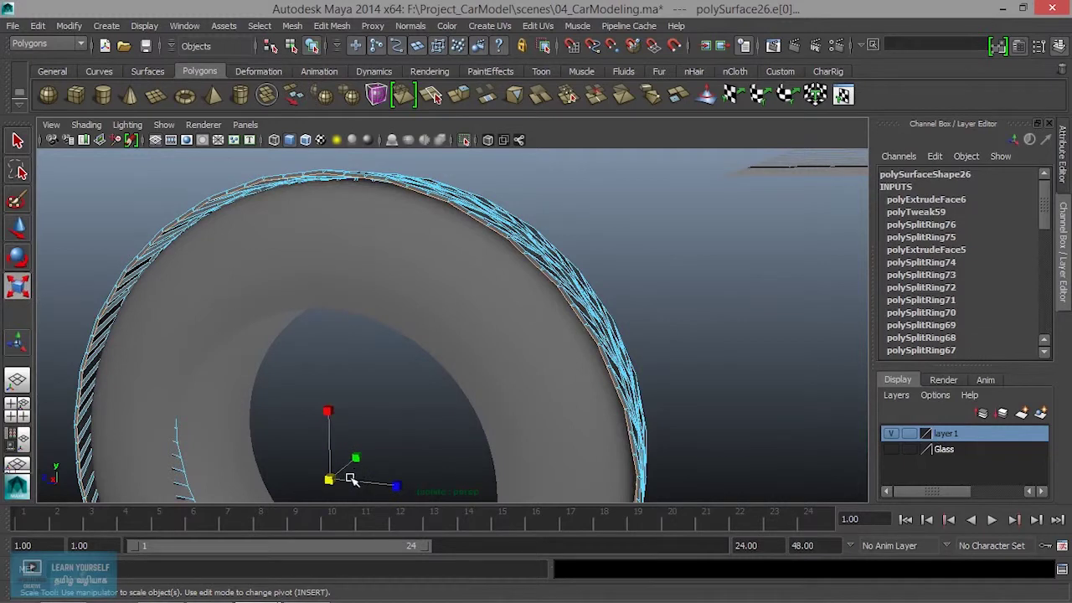
left_click_drag(333, 480, 303, 475)
mouse_move(363, 452)
left_mouse_down("alt")
mouse_move(495, 413)
mouse_move(376, 443)
left_mouse_up("alt")
key("w")
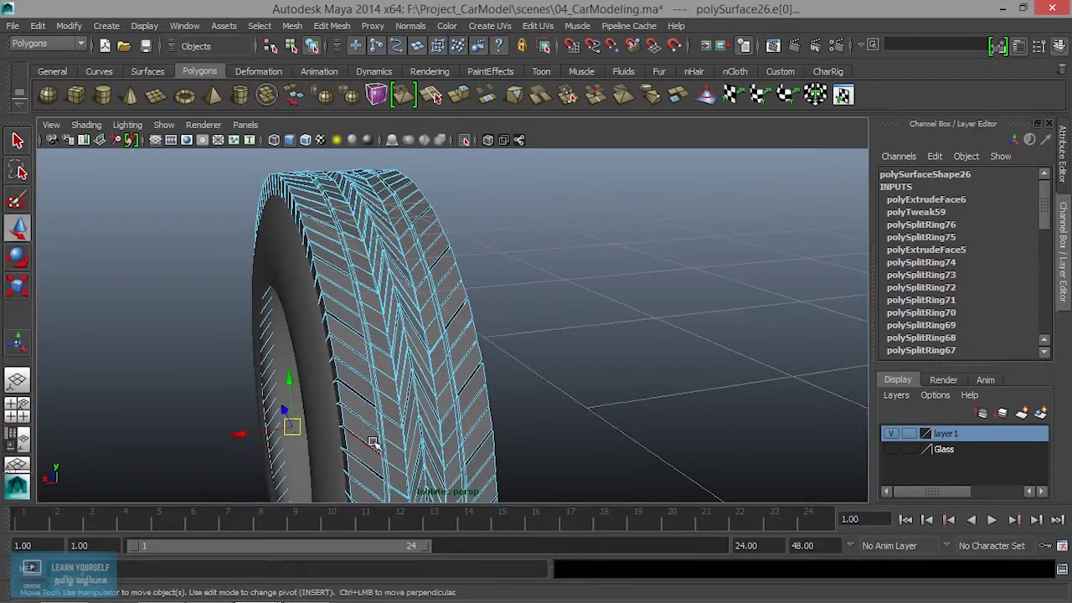
mouse_move(264, 435)
left_mouse_down()
mouse_move(240, 434)
mouse_move(364, 376)
mouse_move(318, 376)
left_mouse_up()
mouse_move(318, 376)
right_mouse_down("alt")
mouse_move(564, 407)
mouse_move(540, 412)
mouse_move(598, 383)
right_mouse_up("alt")
mouse_move(598, 383)
left_mouse_down("alt")
mouse_move(610, 335)
mouse_move(514, 287)
left_mouse_up("alt")
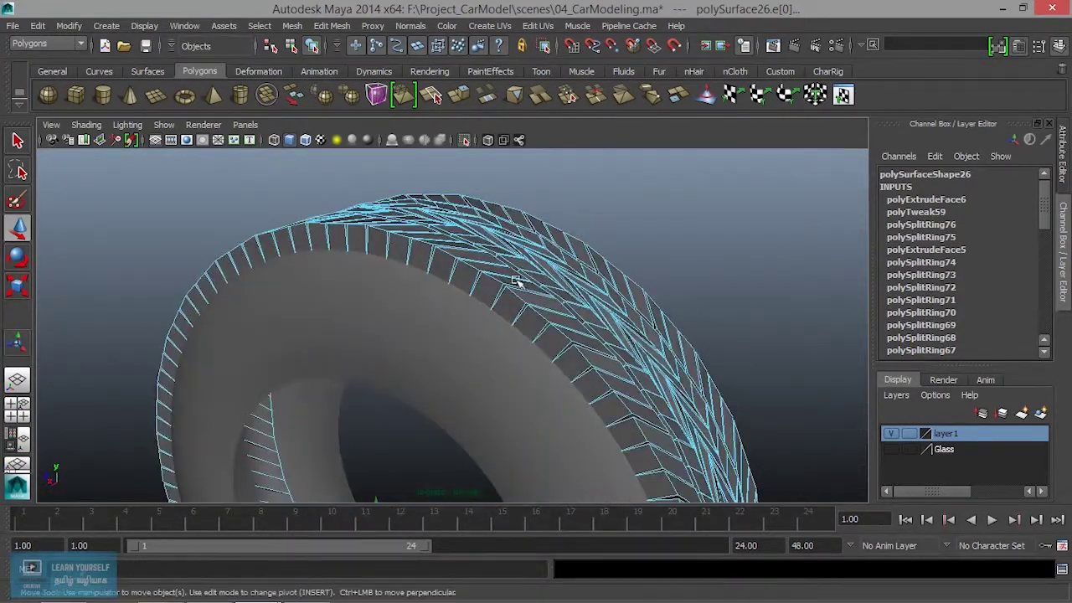
right_click_drag(514, 287, 620, 358, "alt")
mouse_move(620, 358)
left_mouse_down("alt")
mouse_move(502, 321)
mouse_move(449, 335)
left_mouse_up("alt")
mouse_move(449, 335)
right_mouse_down("alt")
mouse_move(492, 272)
mouse_move(482, 377)
right_mouse_up("alt")
left_click_drag(482, 377, 413, 314, "alt")
Switch the tire to vertex mode and marquee-select all its vertices.
right_click_drag(443, 232, 386, 225)
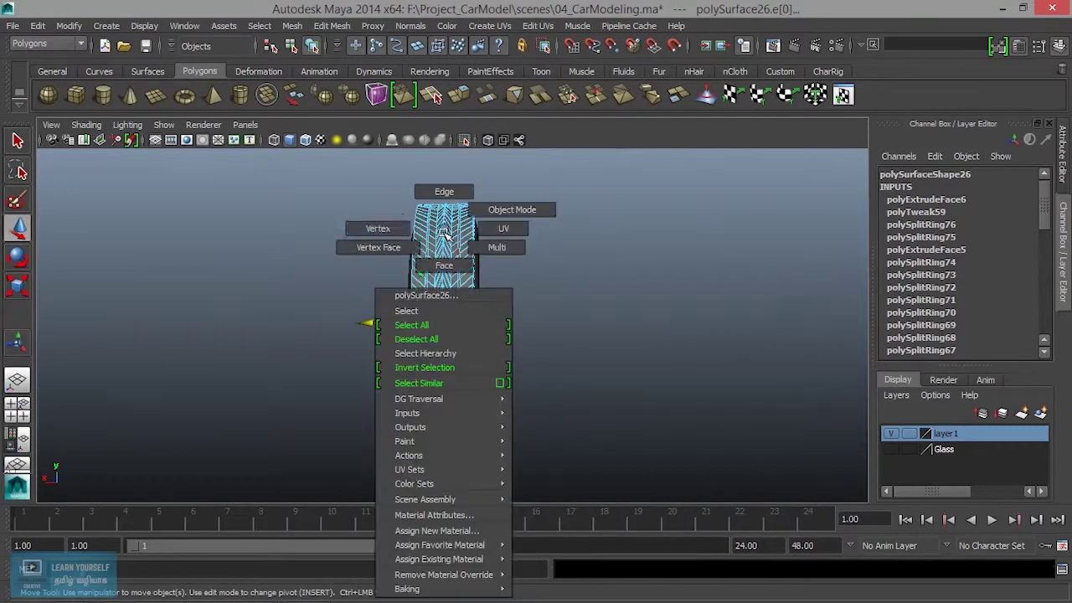
left_click_drag(414, 283, 419, 280, "alt")
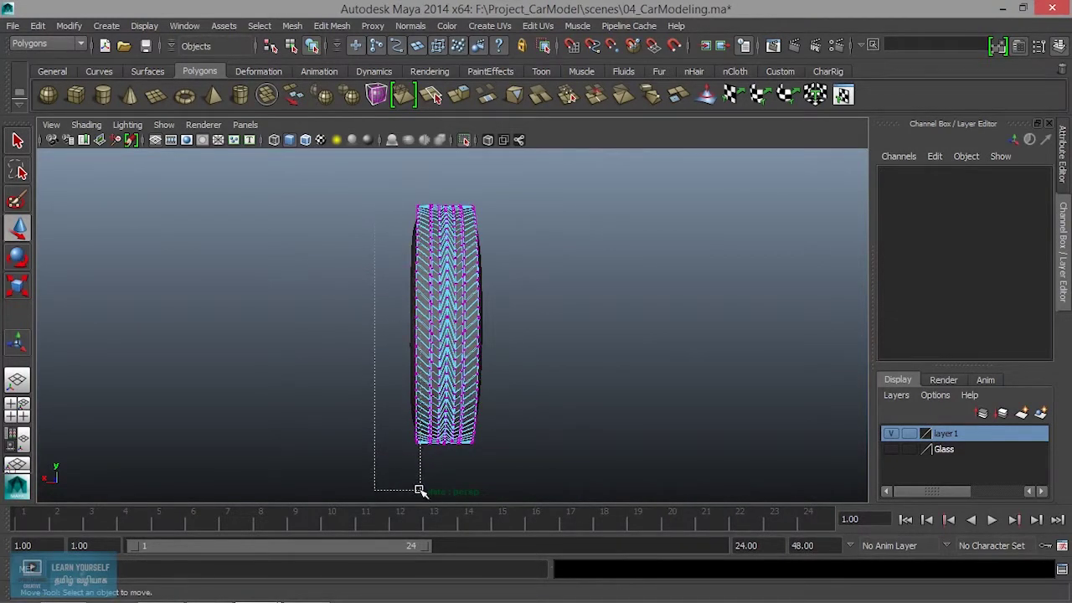
left_click_drag(421, 490, 421, 492)
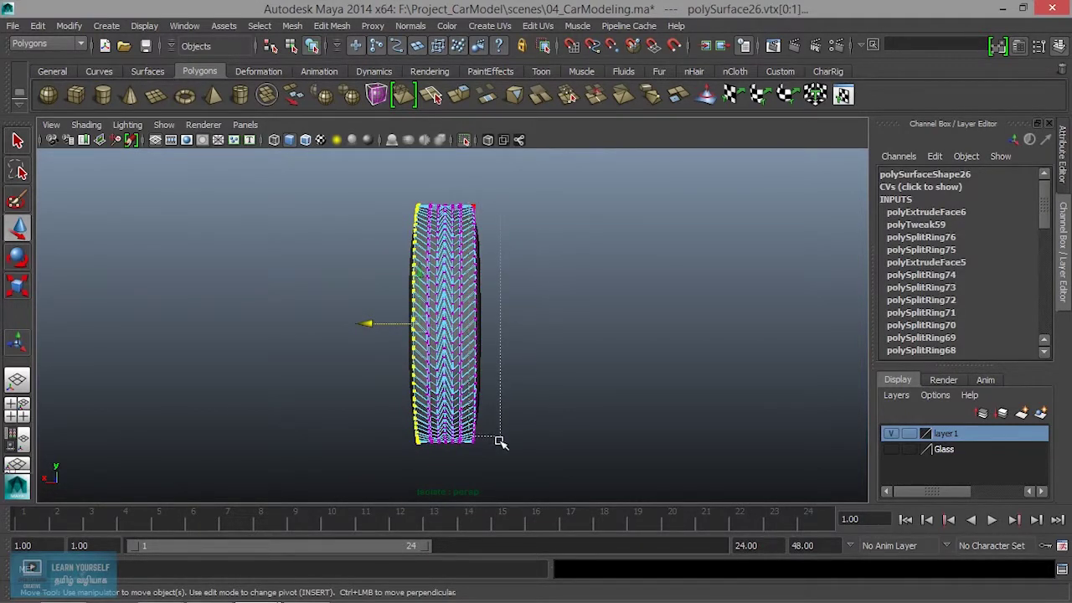
left_click_drag(500, 472, 343, 417)
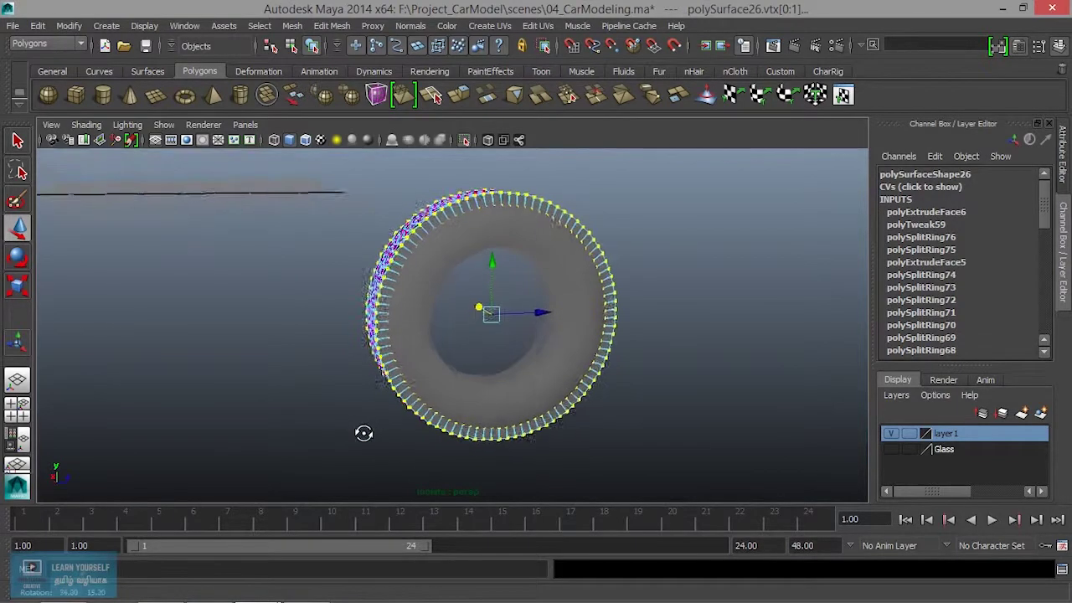
Line up the side view so the tire sits over the reference wheel.
key("space")
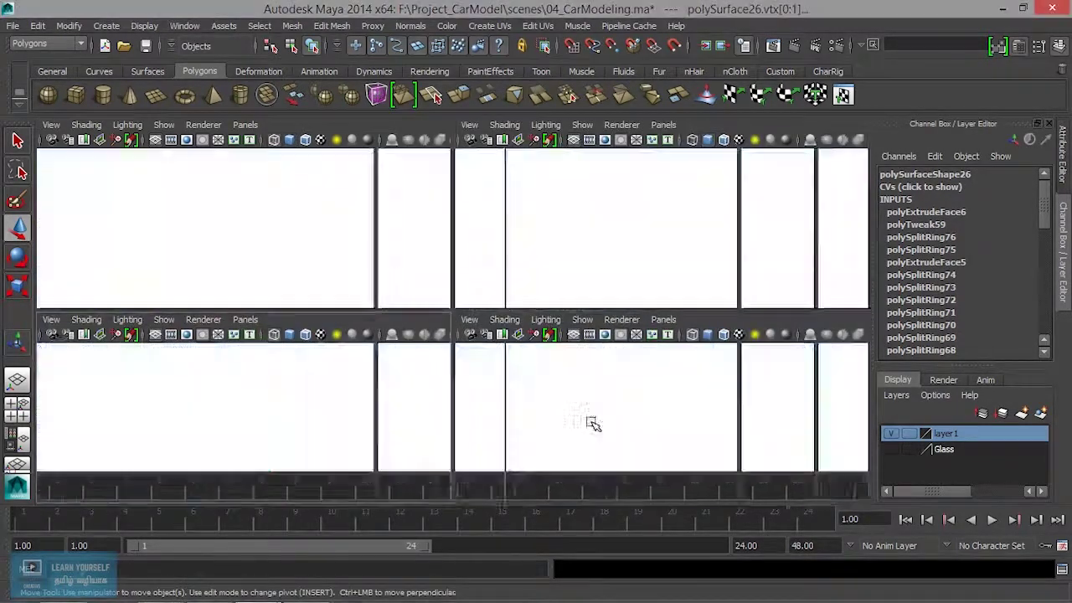
key("space")
key("space")
key("space")
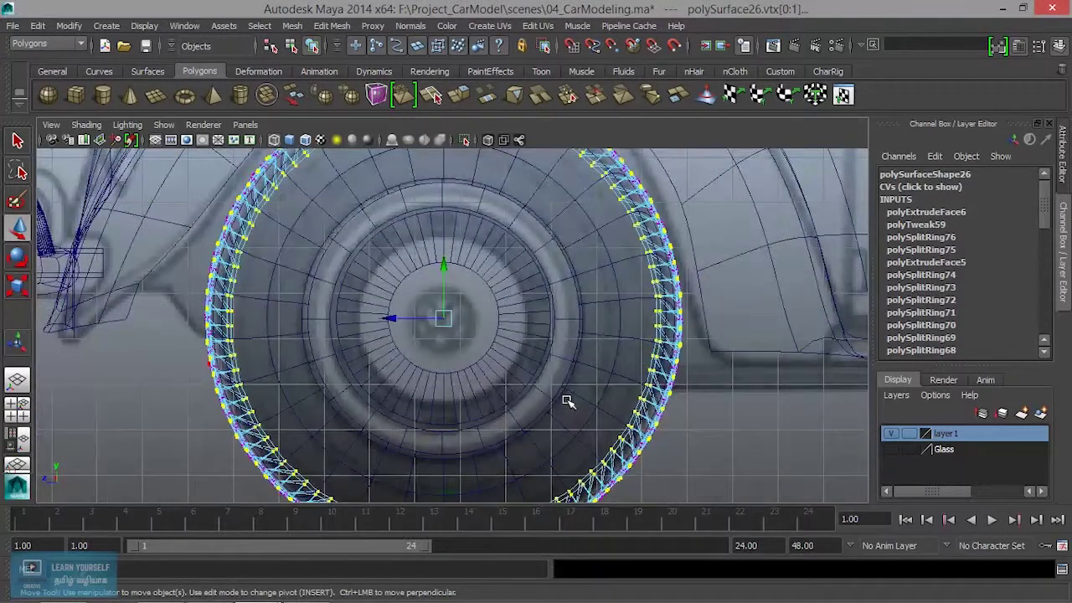
scroll(566, 400, "up", 3)
middle_click_drag(567, 467, 486, 360, "alt")
scroll(521, 378, "down", 2)
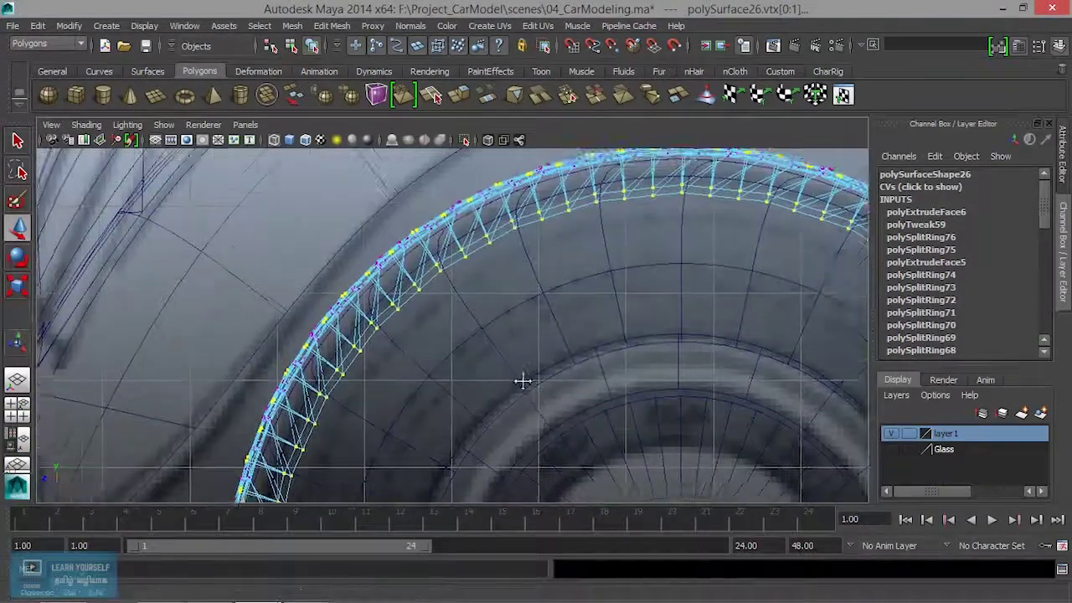
scroll(516, 385, "down", 2)
scroll(472, 387, "down", 4)
left_click_drag(471, 387, 585, 407, "alt")
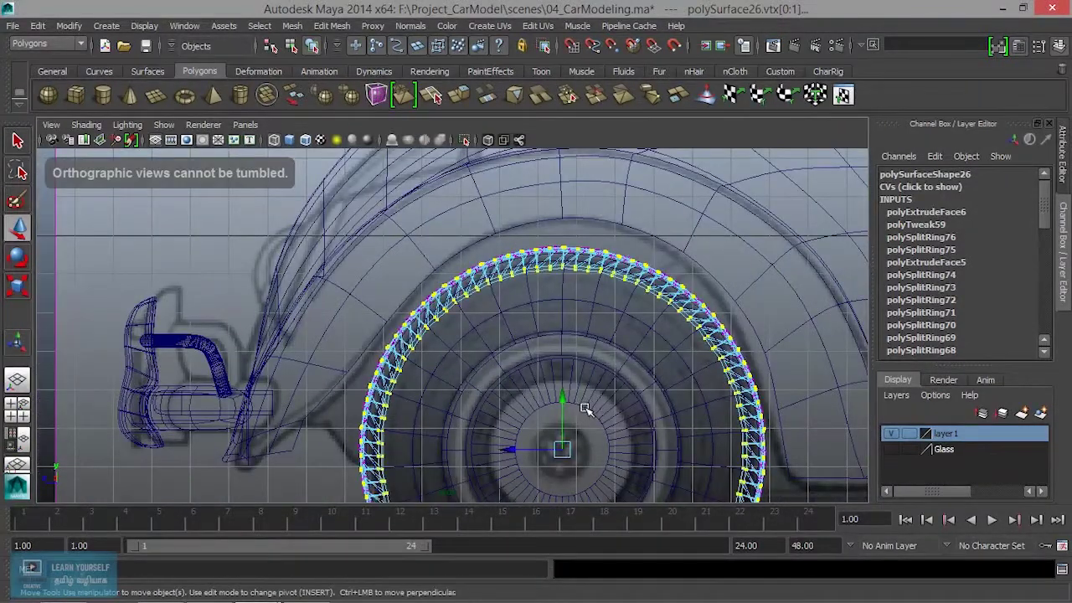
key("space")
key("space")
mouse_move(461, 313)
left_mouse_down("alt")
mouse_move(559, 283)
mouse_move(585, 407)
left_mouse_up("alt")
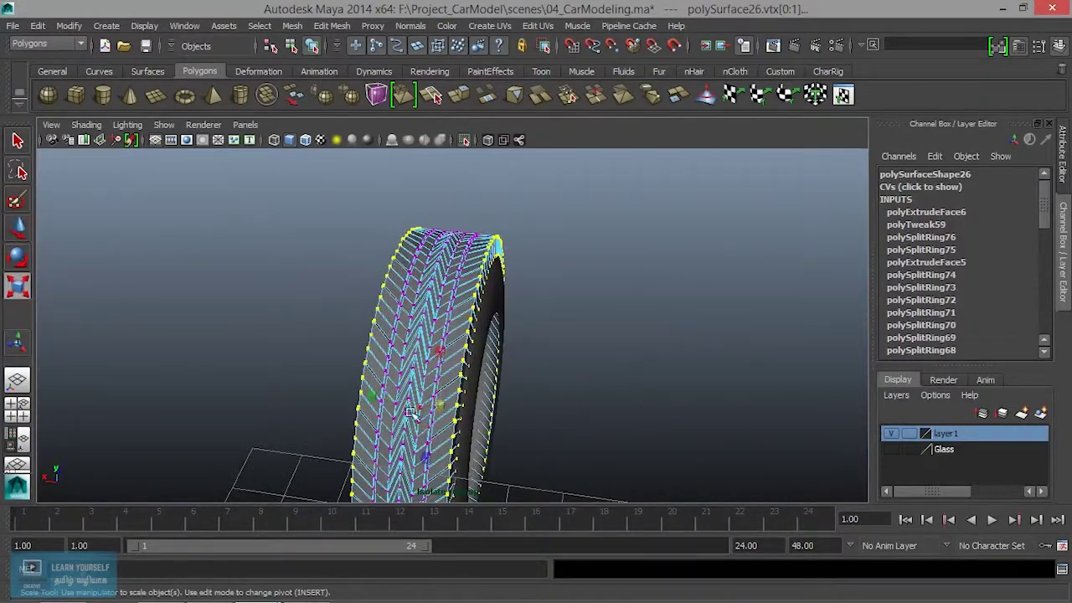
key("space")
key("space")
key("space")
key("space")
mouse_move(503, 314)
left_mouse_down("alt")
mouse_move(546, 285)
mouse_move(426, 423)
mouse_move(436, 413)
mouse_move(383, 376)
mouse_move(480, 371)
mouse_move(488, 303)
mouse_move(411, 299)
mouse_move(429, 402)
mouse_move(346, 444)
mouse_move(335, 495)
mouse_move(528, 461)
mouse_move(545, 411)
left_mouse_up("alt")
Scale the selected vertices to fit the reference wheel, then return to object mode.
key("r")
left_click(429, 402)
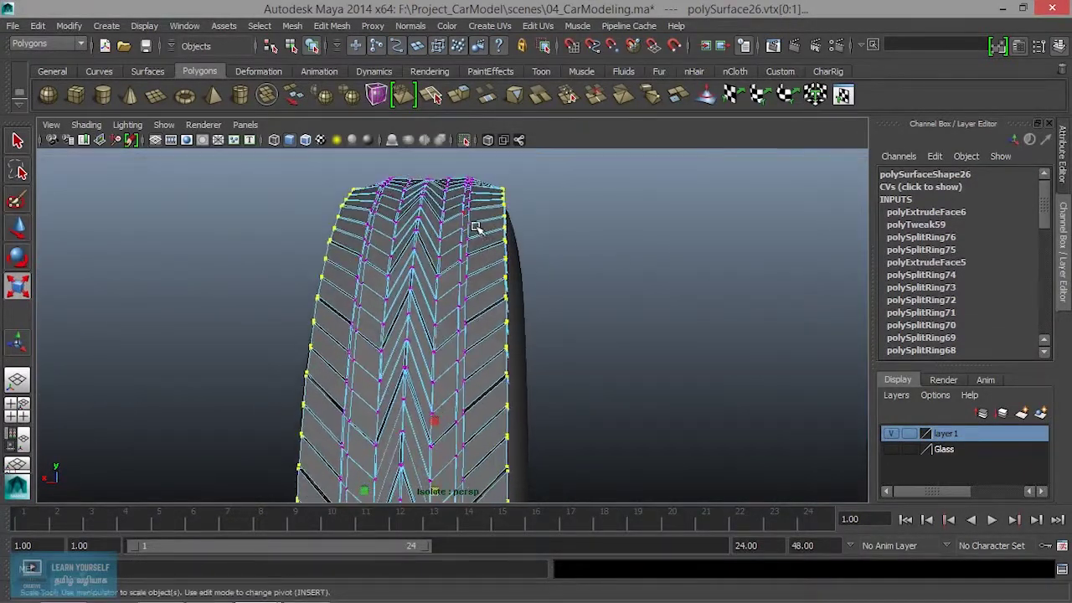
right_click_drag(484, 218, 560, 196)
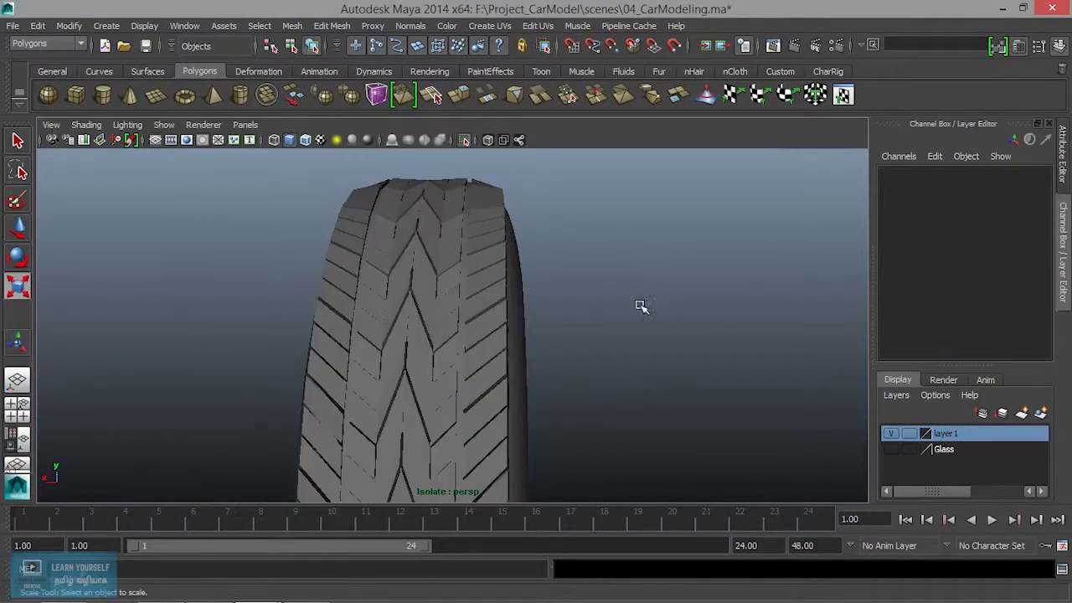
Turn off Isolate Select to reveal the car body and frame the front wheel.
right_click_drag(641, 303, 543, 374, "alt")
left_click_drag(543, 373, 502, 377, "alt")
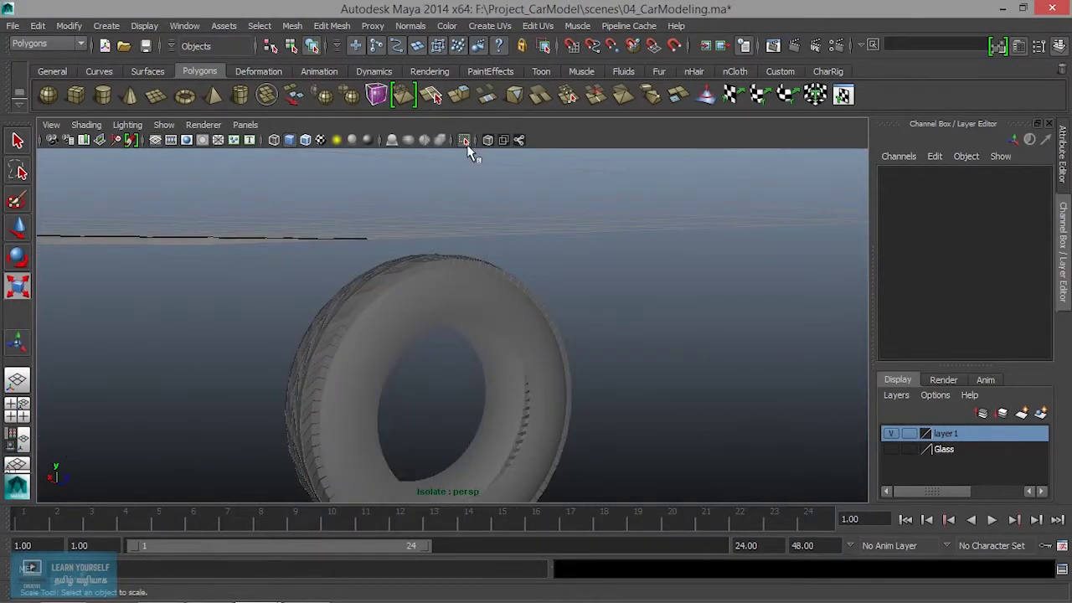
left_click(466, 140)
right_click_drag(631, 364, 77, 304, "alt")
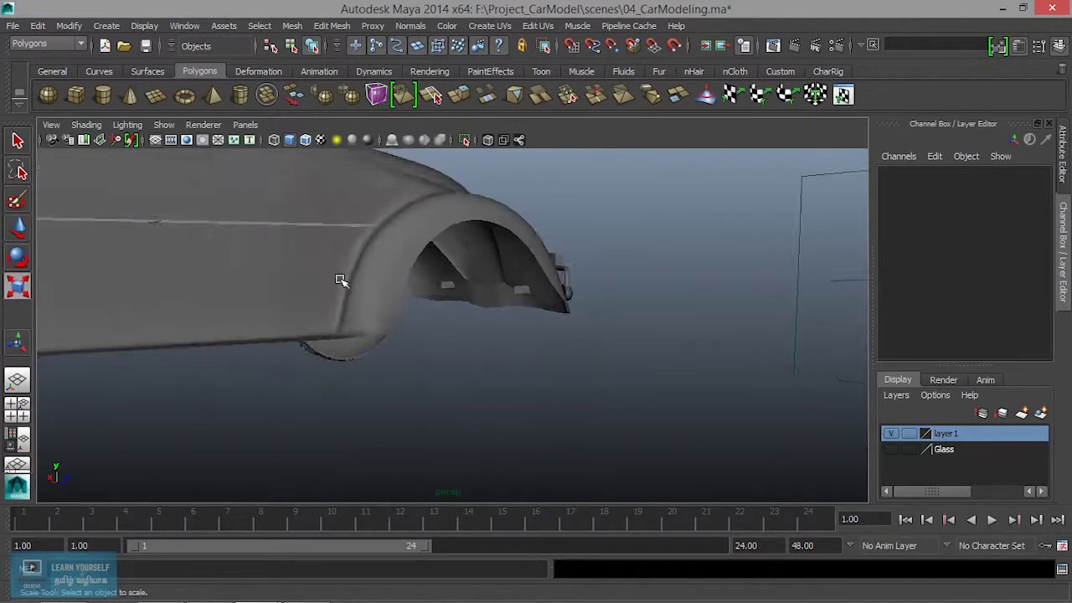
left_click_drag(76, 304, 465, 271, "alt")
right_click_drag(464, 271, 581, 313, "alt")
mouse_move(581, 313)
left_mouse_down("alt")
mouse_move(639, 299)
mouse_move(679, 268)
mouse_move(514, 286)
mouse_move(593, 299)
mouse_move(491, 329)
left_mouse_up("alt")
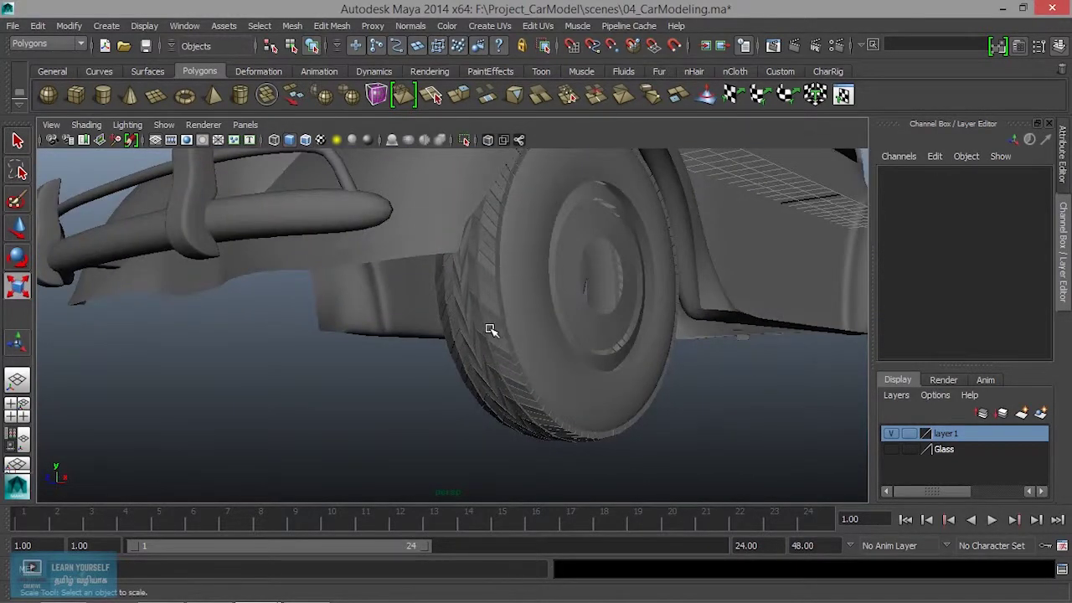
Select the tire and orbit around the front wheel arch to inspect its fit.
left_click(490, 330)
left_click_drag(552, 366, 565, 349, "alt")
key("r")
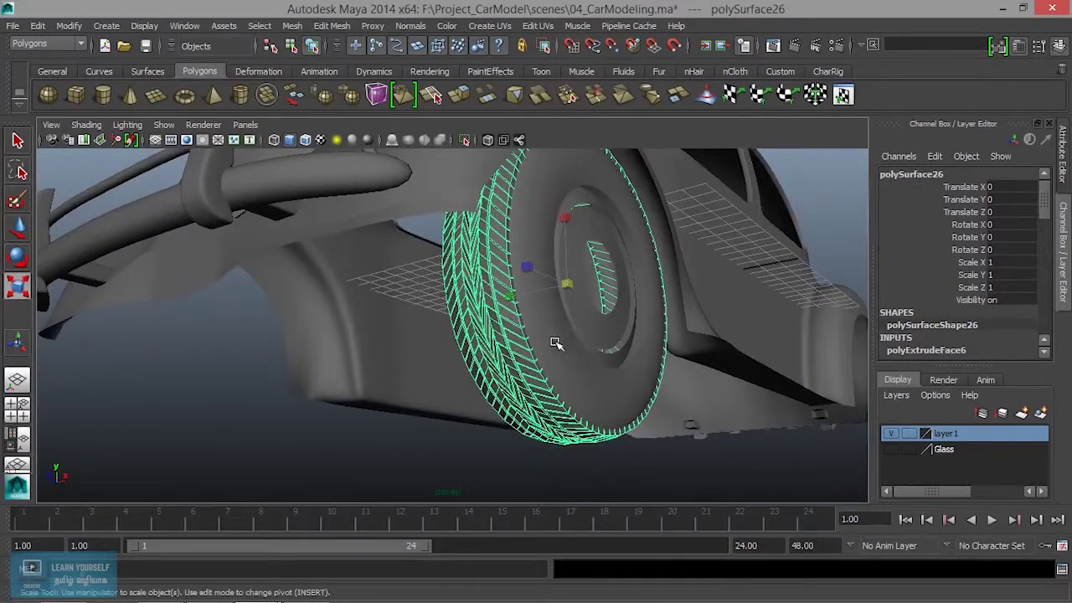
mouse_move(548, 337)
left_mouse_down("alt")
mouse_move(472, 308)
mouse_move(469, 322)
mouse_move(490, 317)
mouse_move(612, 395)
mouse_move(612, 338)
left_mouse_up("alt")
left_click(161, 407)
left_click_drag(161, 407, 365, 415, "alt")
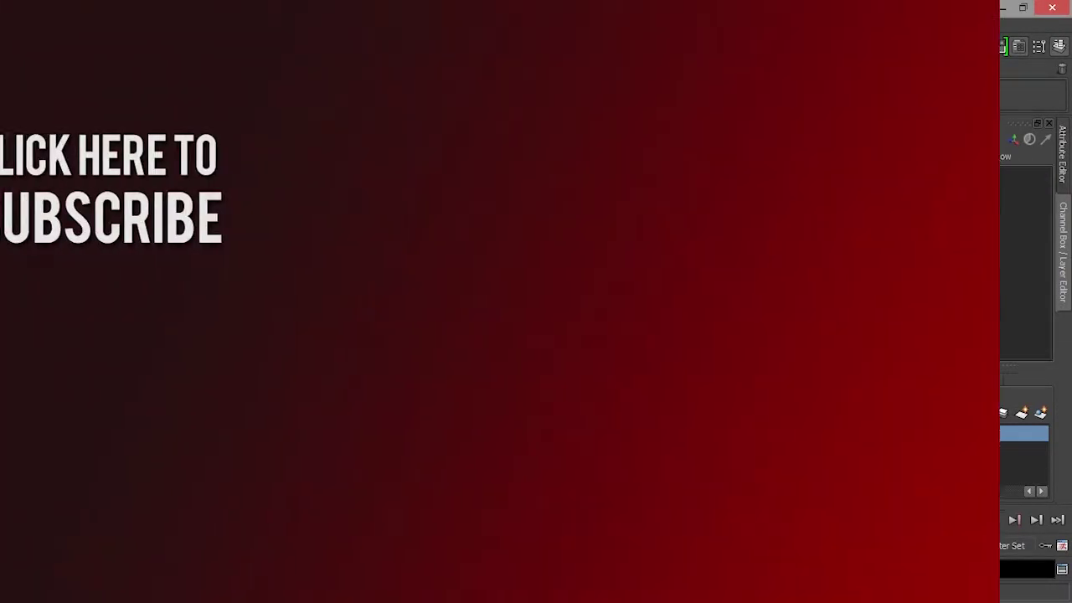